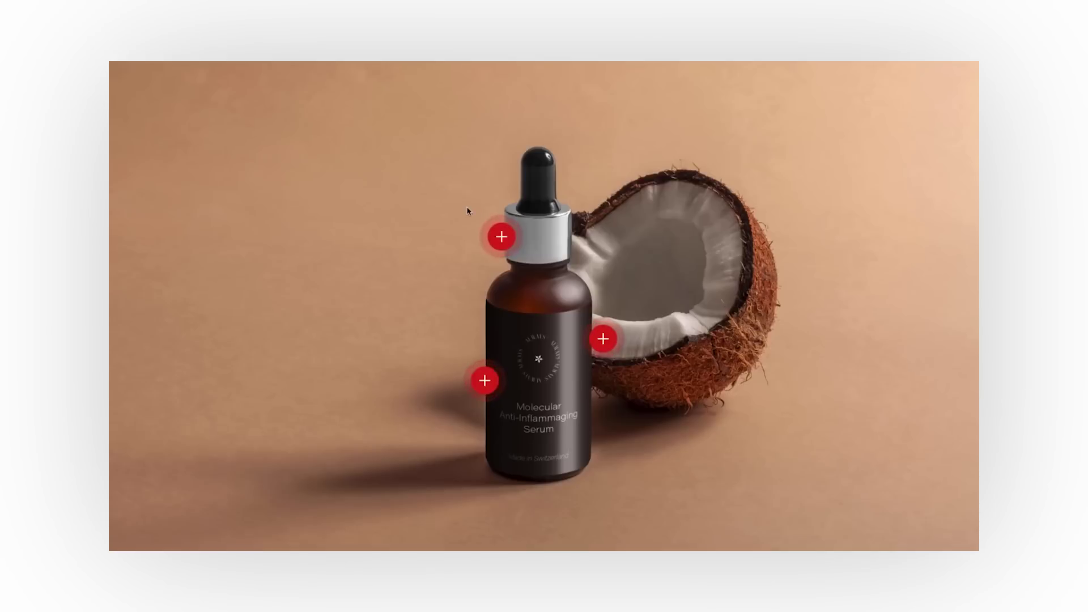
# Step: Examine the hotspot tooltips on the sample serum, wine, home design, motorcycle and furniture pages
pyautogui.moveTo(501, 240)
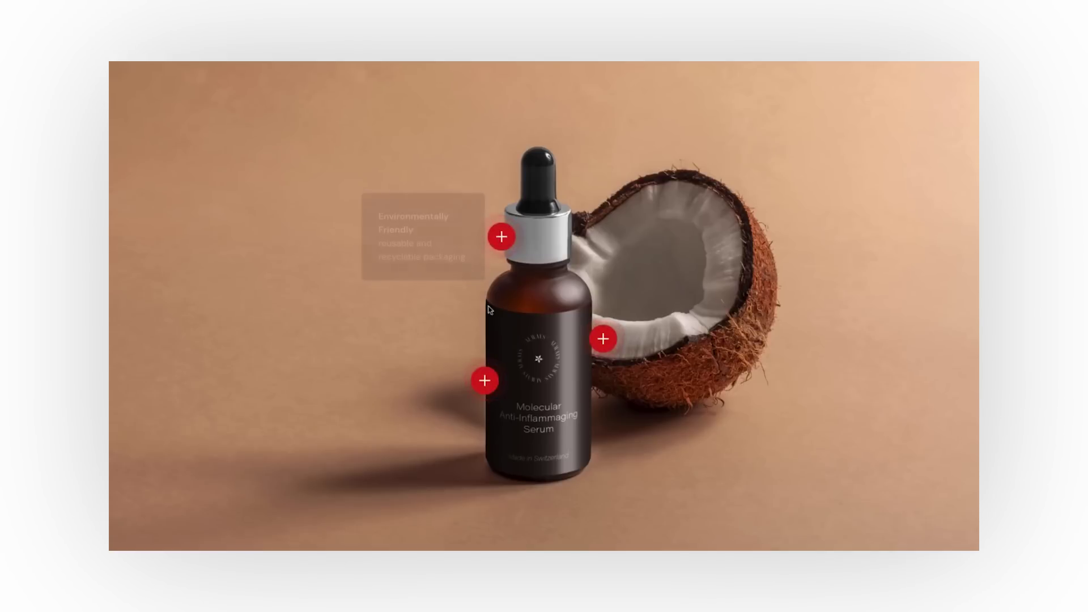
pyautogui.moveTo(485, 380)
pyautogui.moveTo(603, 339)
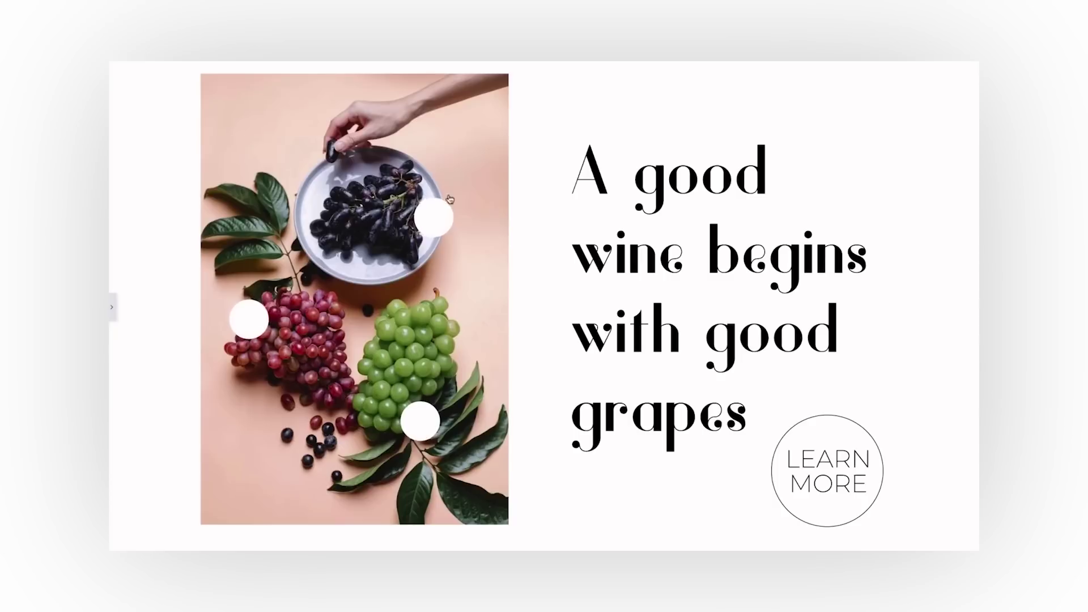
pyautogui.moveTo(430, 235)
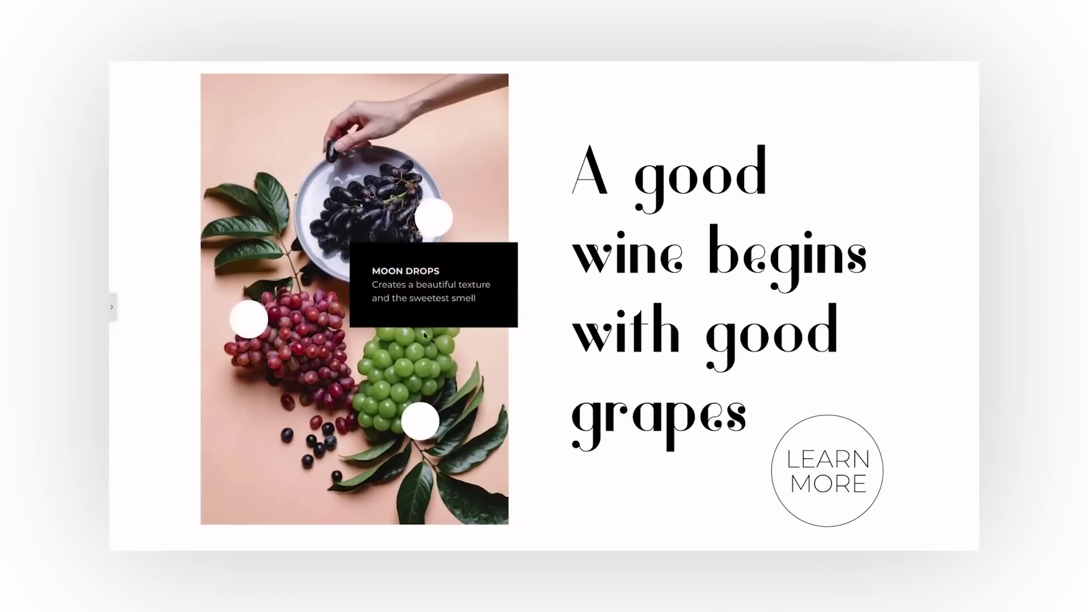
pyautogui.moveTo(422, 420)
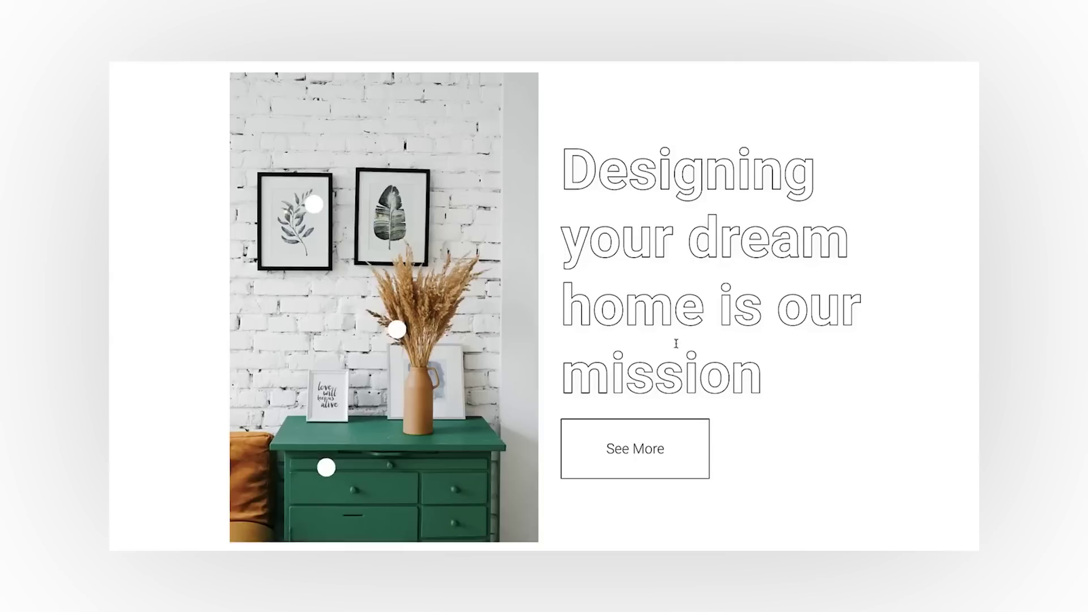
pyautogui.moveTo(324, 213)
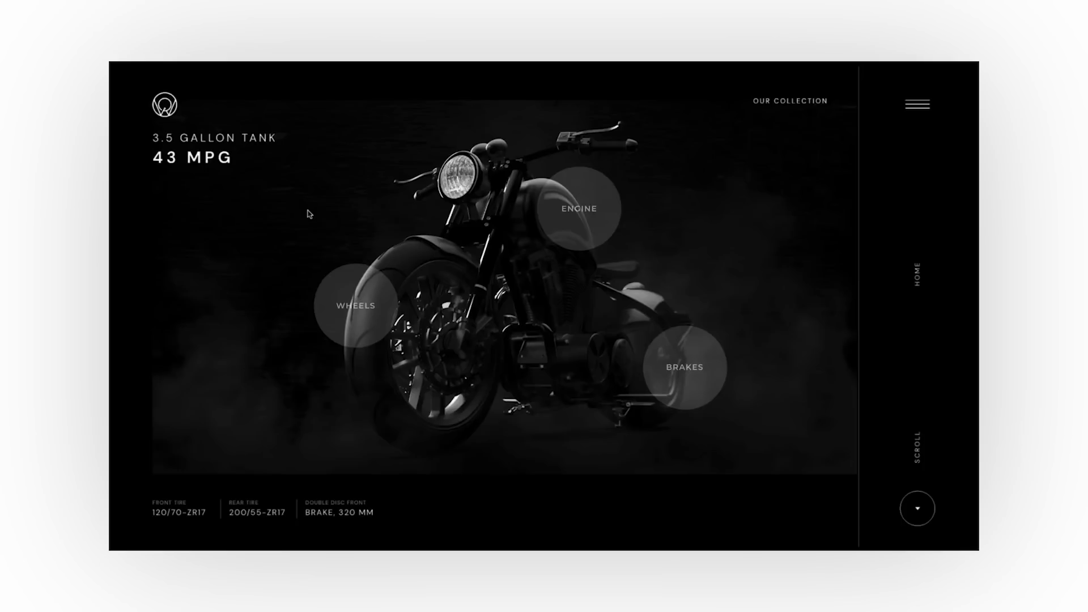
pyautogui.moveTo(361, 295)
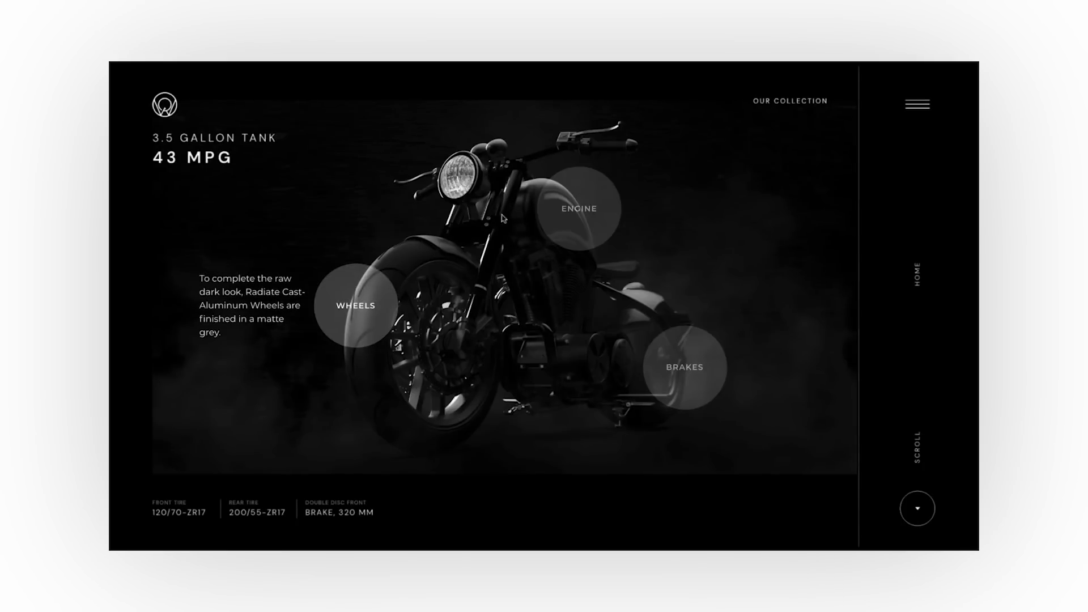
pyautogui.moveTo(557, 199)
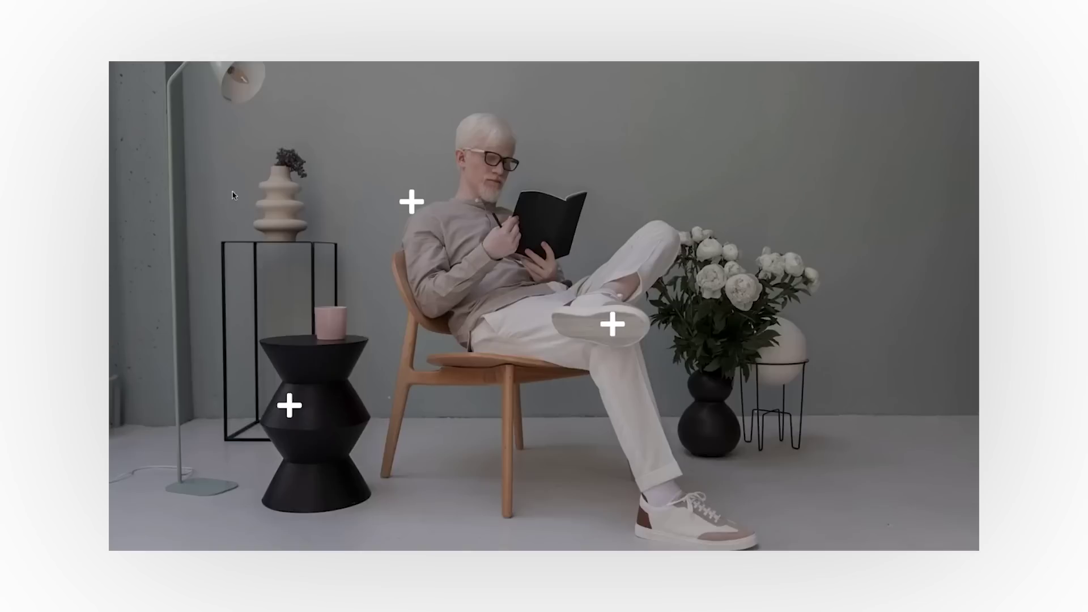
pyautogui.moveTo(411, 203)
pyautogui.moveTo(611, 329)
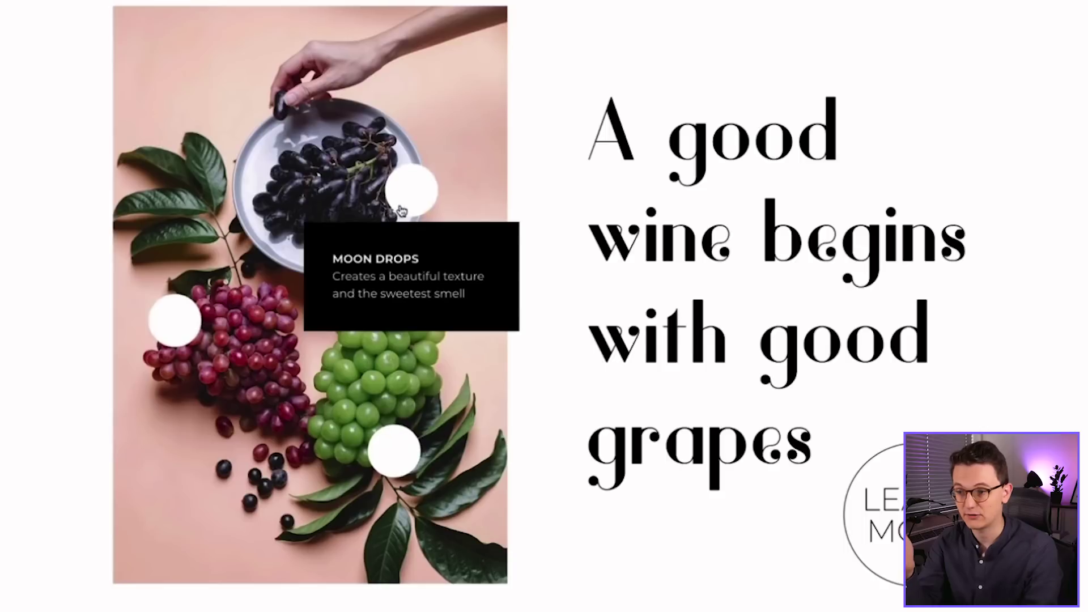
pyautogui.click(183, 329)
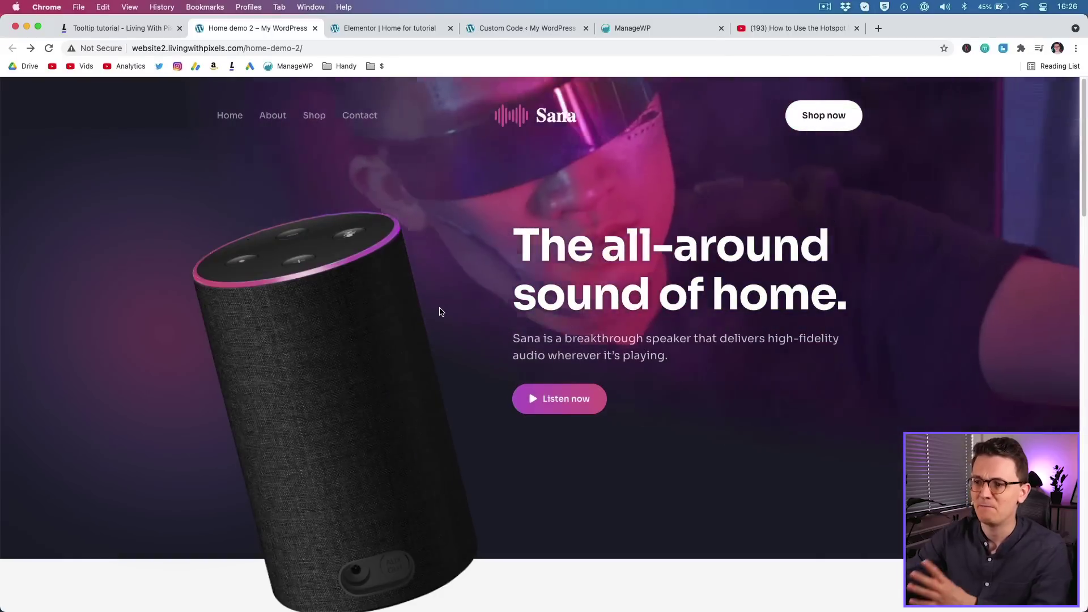
# Step: Review the Sana demo page and inspect the tooltips of the hotspots on the upright speaker in the "Designed to be seen and heard" section
pyautogui.scroll(-7, 487, 319)
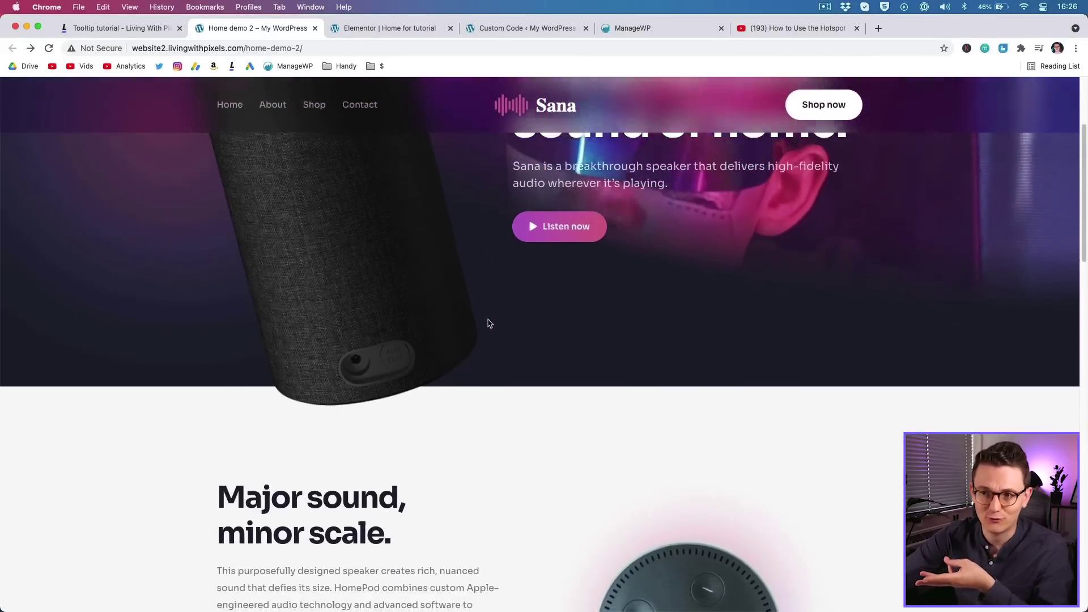
pyautogui.scroll(2, 513, 199)
pyautogui.scroll(-9, 512, 196)
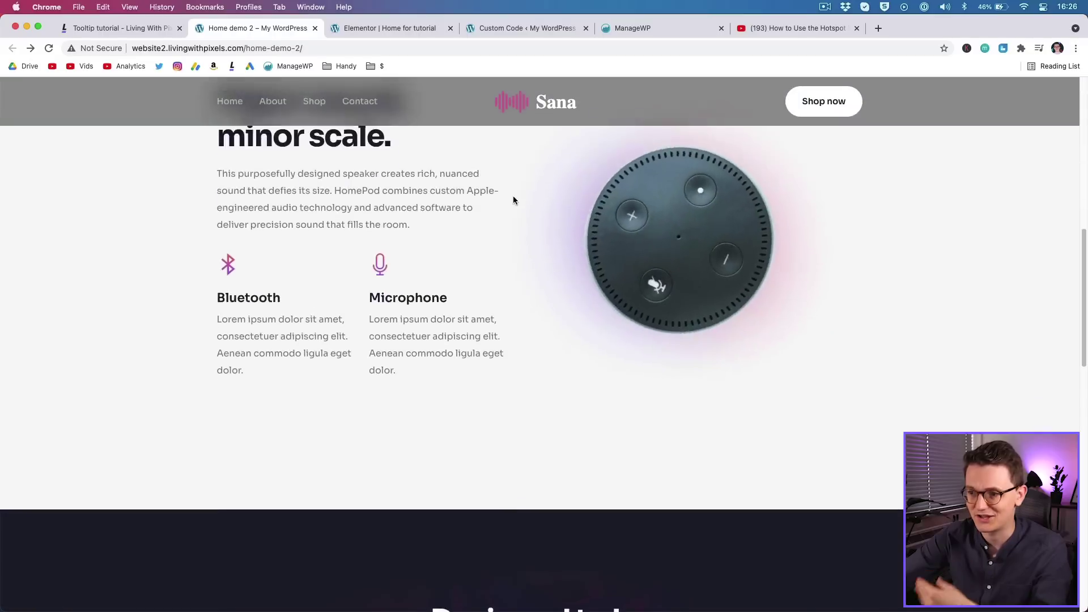
pyautogui.scroll(-5, 512, 196)
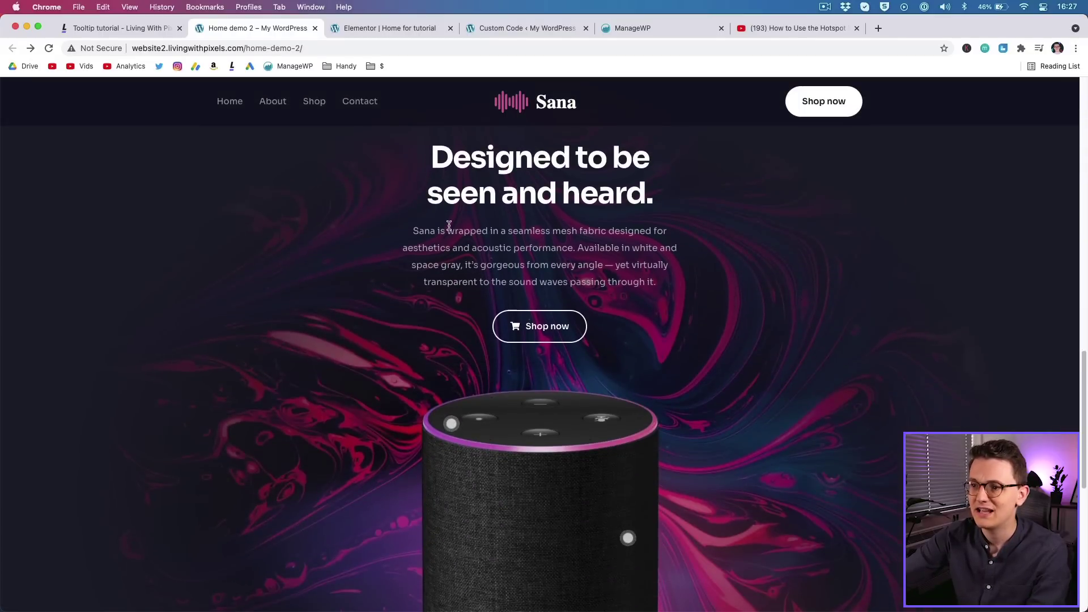
pyautogui.scroll(-4, 369, 263)
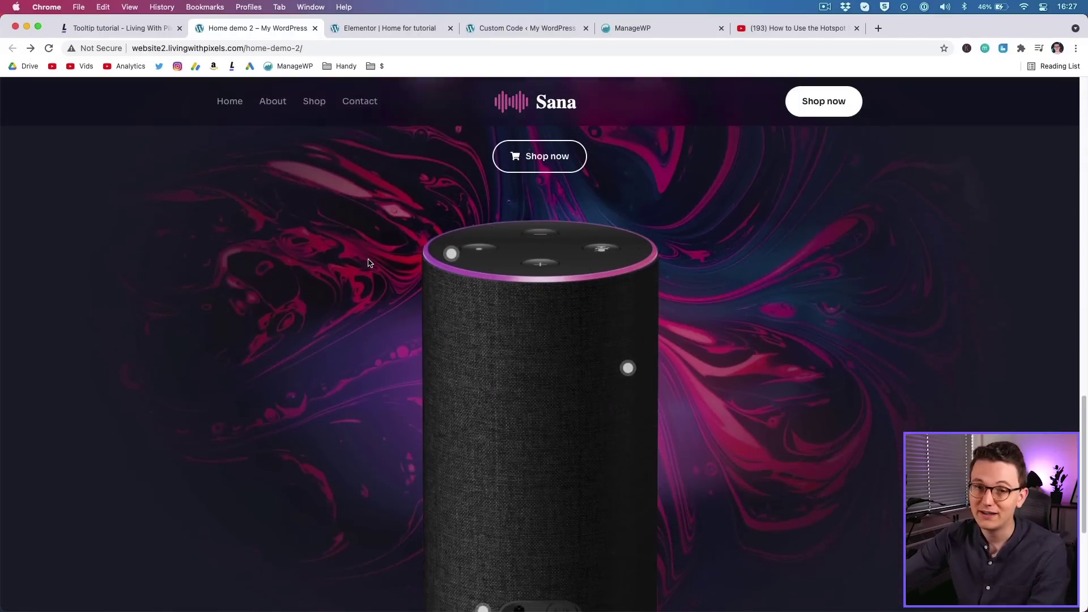
pyautogui.scroll(-1, 368, 262)
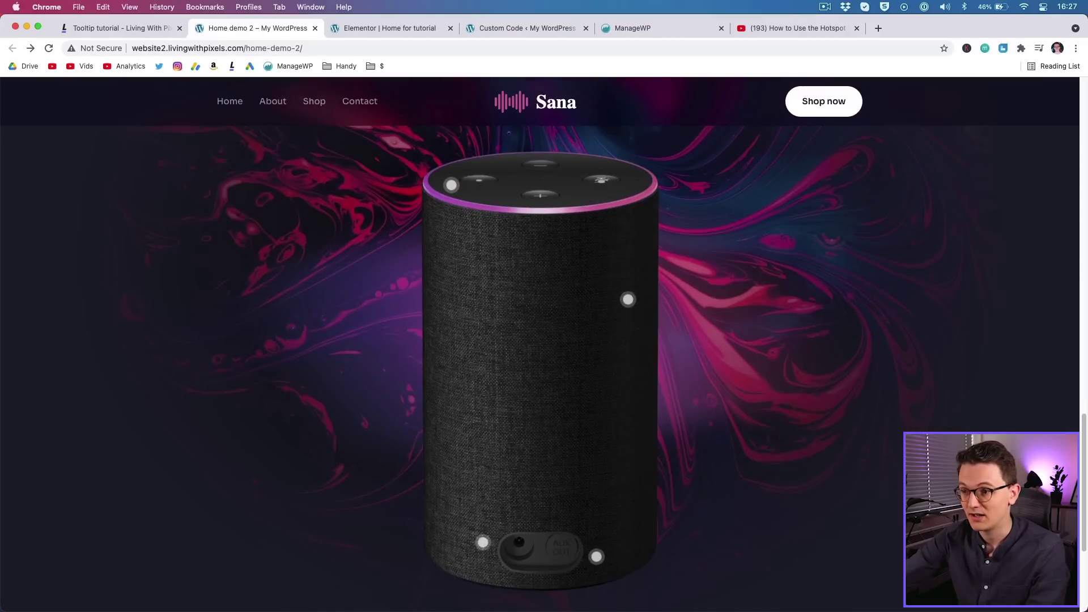
pyautogui.moveTo(451, 185)
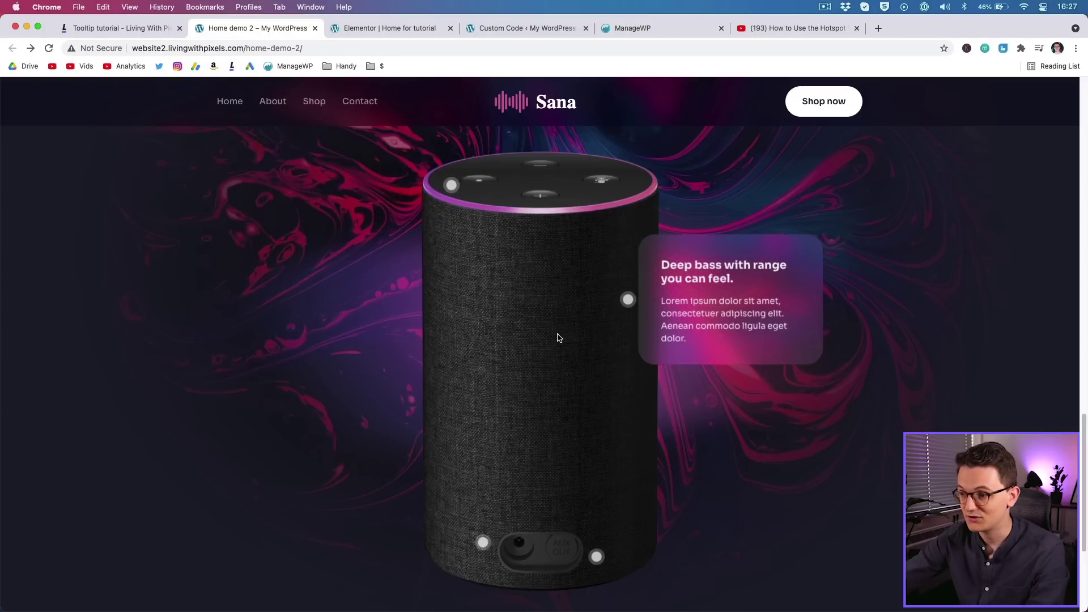
pyautogui.scroll(-3, 558, 338)
pyautogui.moveTo(483, 406)
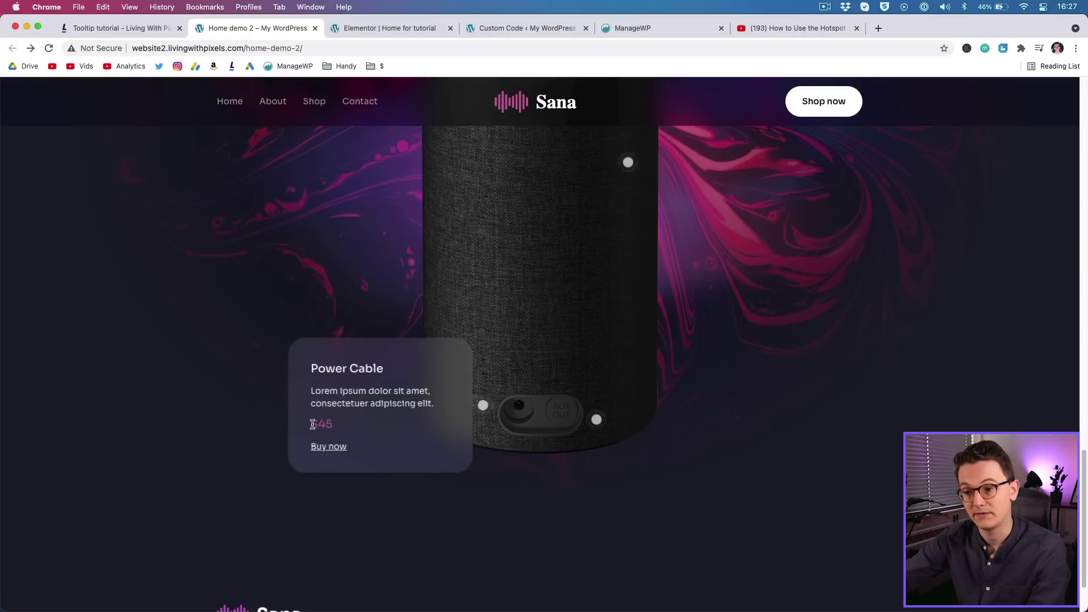
pyautogui.moveTo(598, 420)
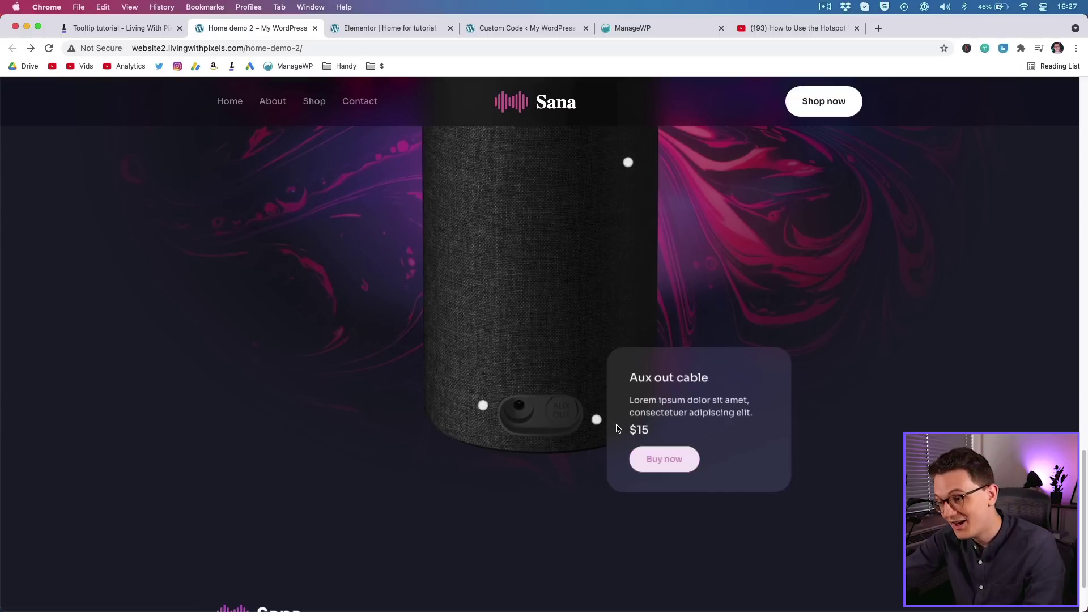
pyautogui.scroll(2, 554, 363)
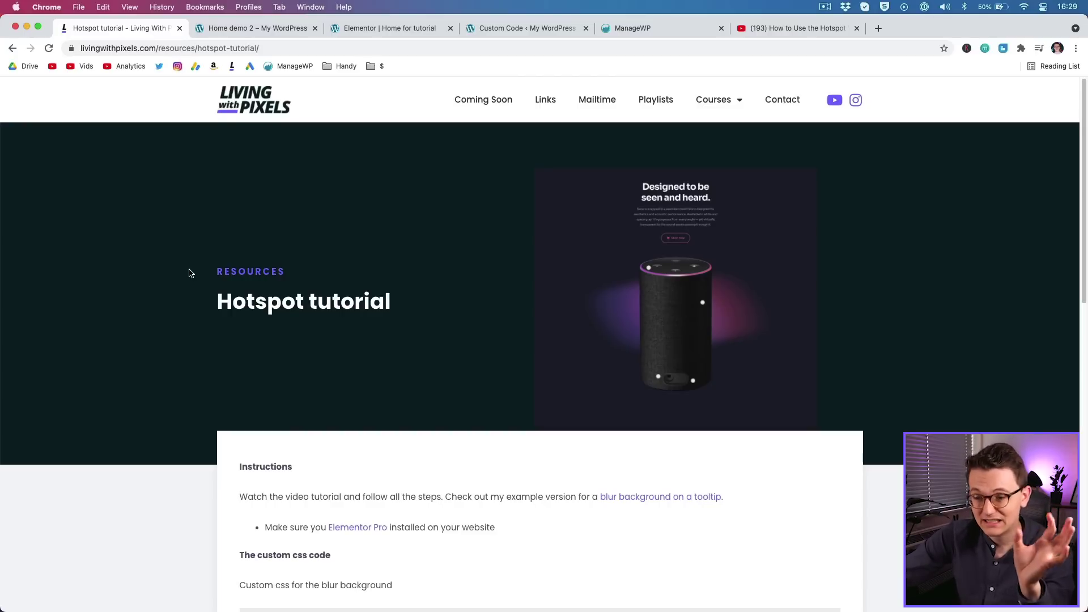
# Step: Review the instructions and custom CSS code on the Hotspot tutorial resource page
pyautogui.scroll(-2, 190, 273)
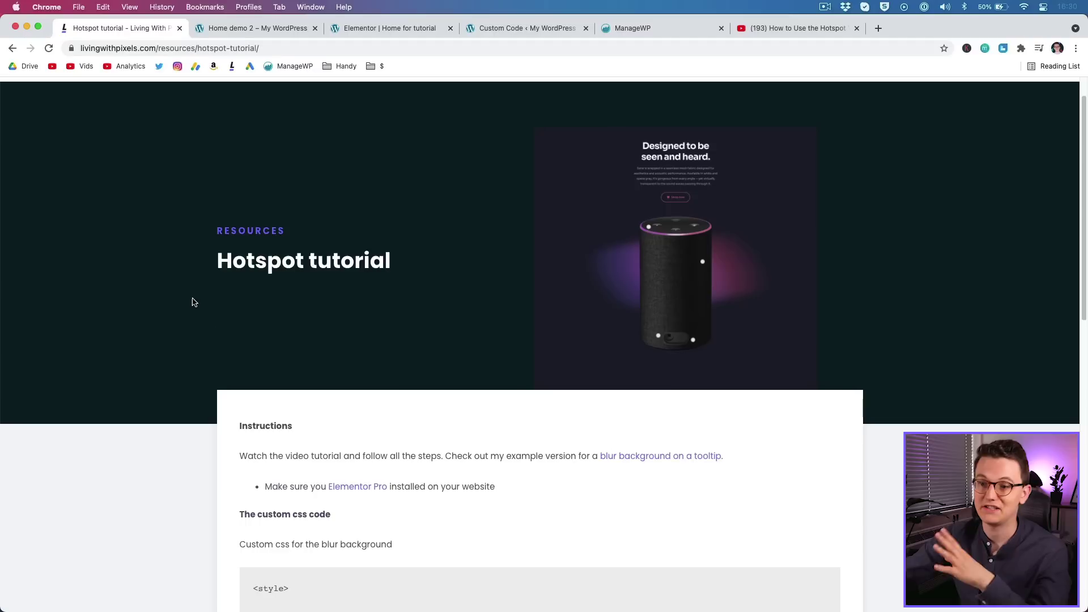
pyautogui.scroll(2, 192, 302)
pyautogui.scroll(-9, 192, 302)
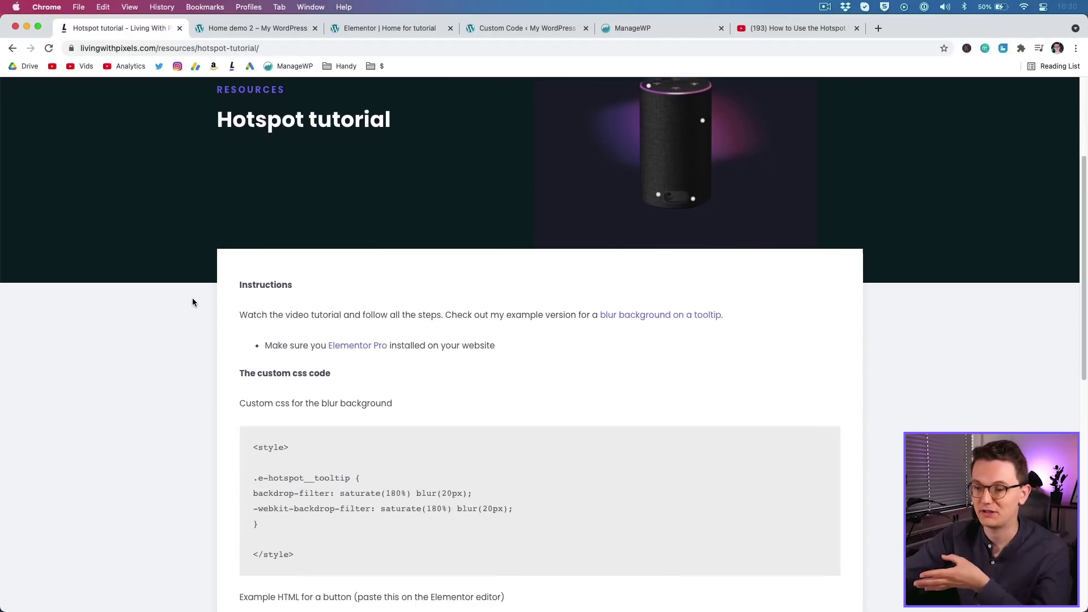
pyautogui.scroll(9, 192, 302)
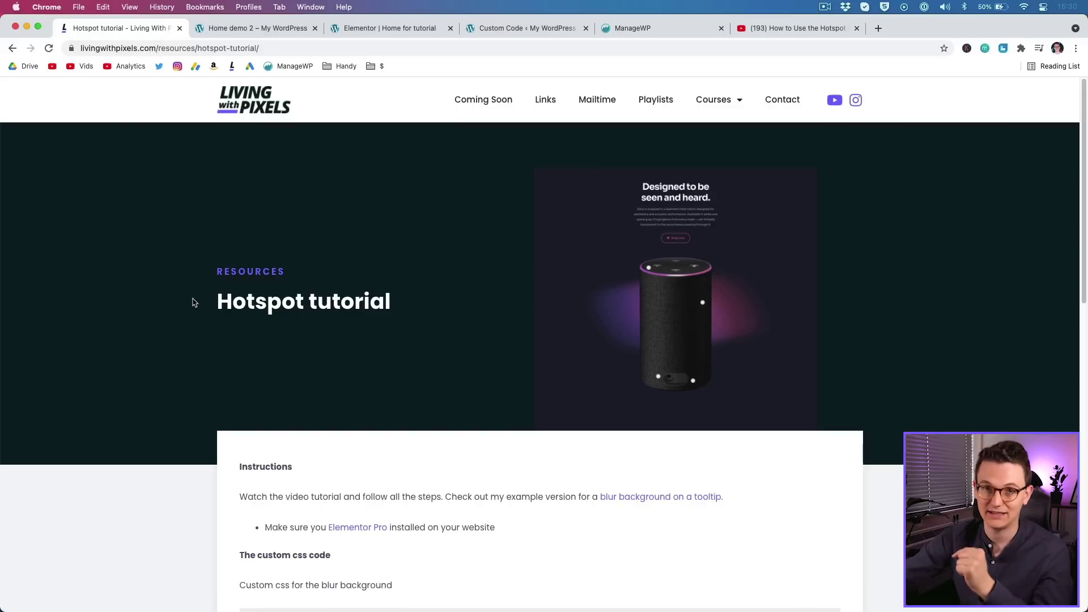
# Step: Switch to the Elementor editor and add a Hotspot widget below the Shop now button in the "Designed to be seen and heard" section
pyautogui.press('super+3')
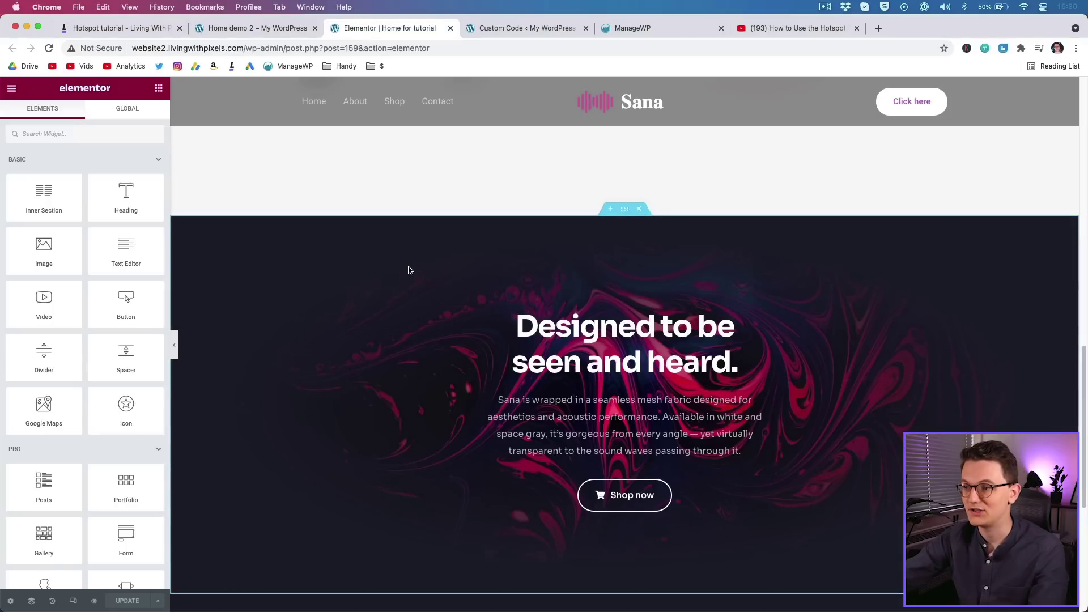
pyautogui.scroll(-2, 343, 409)
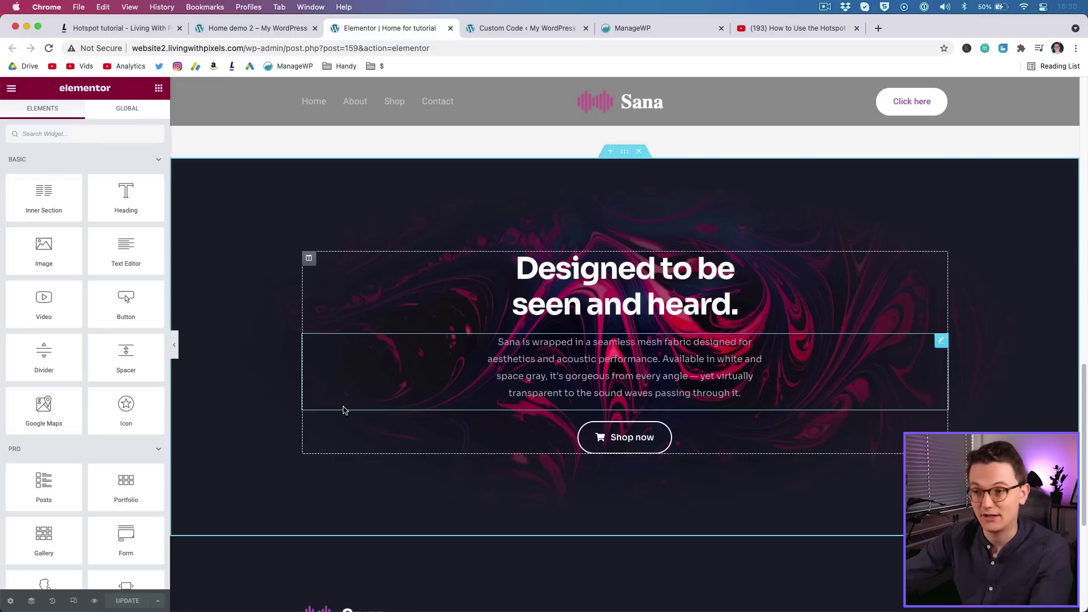
pyautogui.scroll(20, 343, 409)
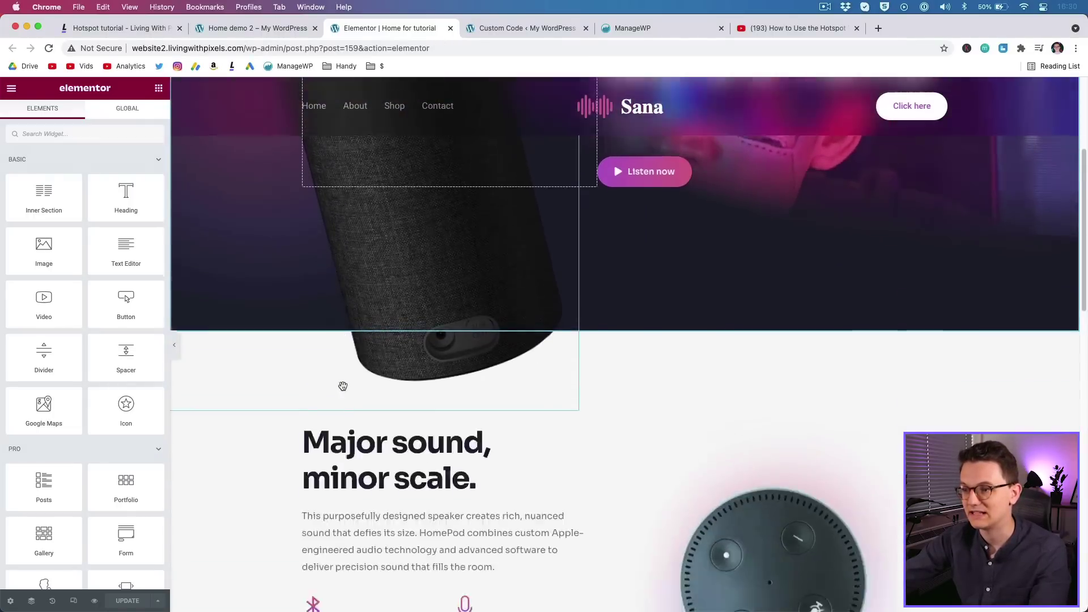
pyautogui.scroll(-15, 343, 386)
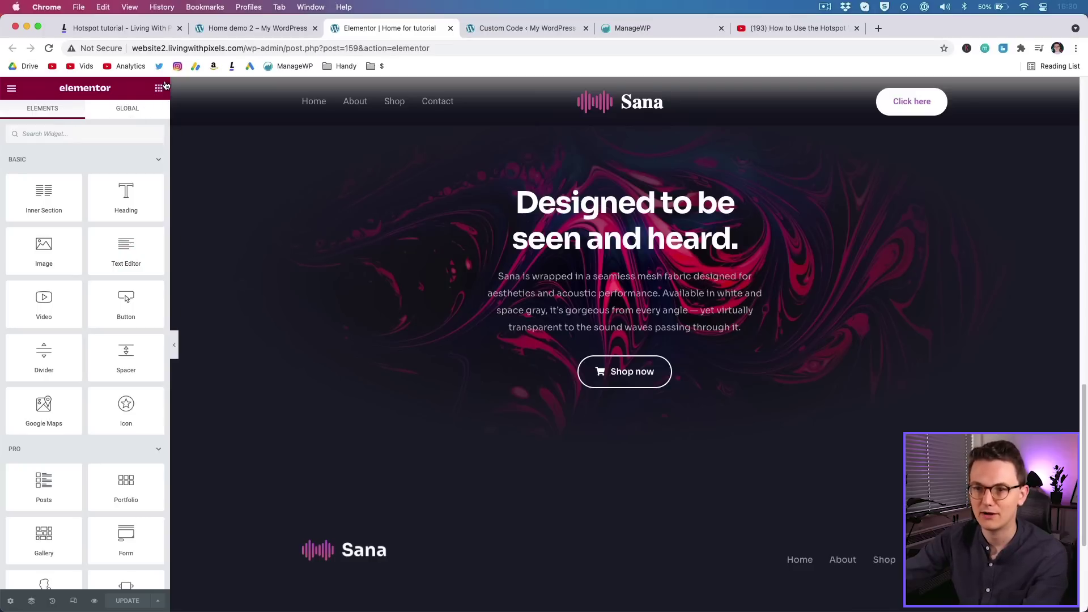
pyautogui.write('hot')
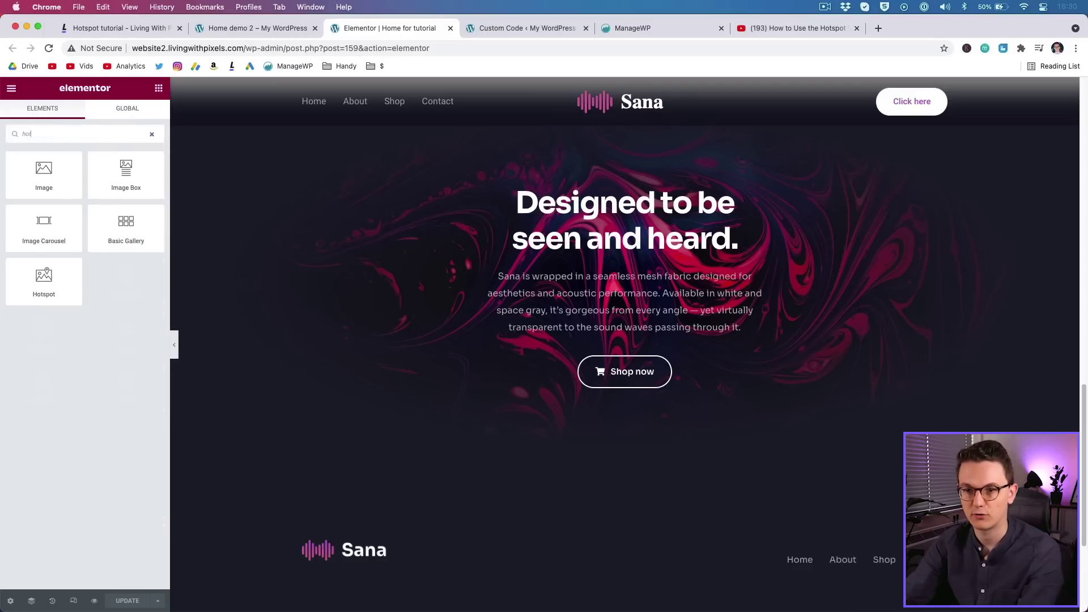
pyautogui.write('s')
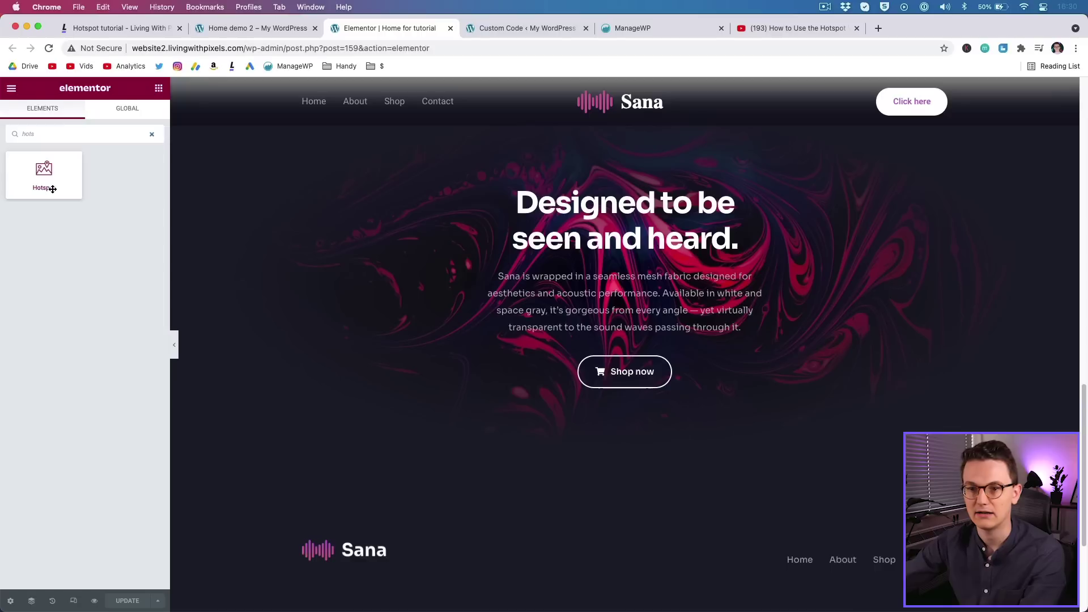
pyautogui.moveTo(41, 174); pyautogui.dragTo(622, 392)
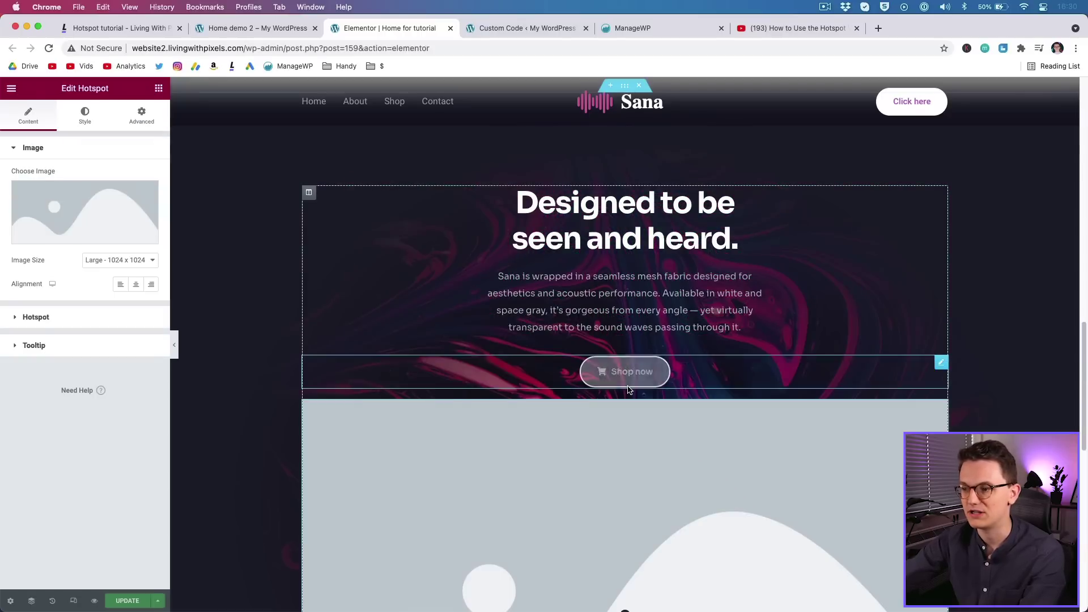
# Step: Test showing and hiding the default hotspot's tooltip on the placeholder image
pyautogui.scroll(-5, 335, 479)
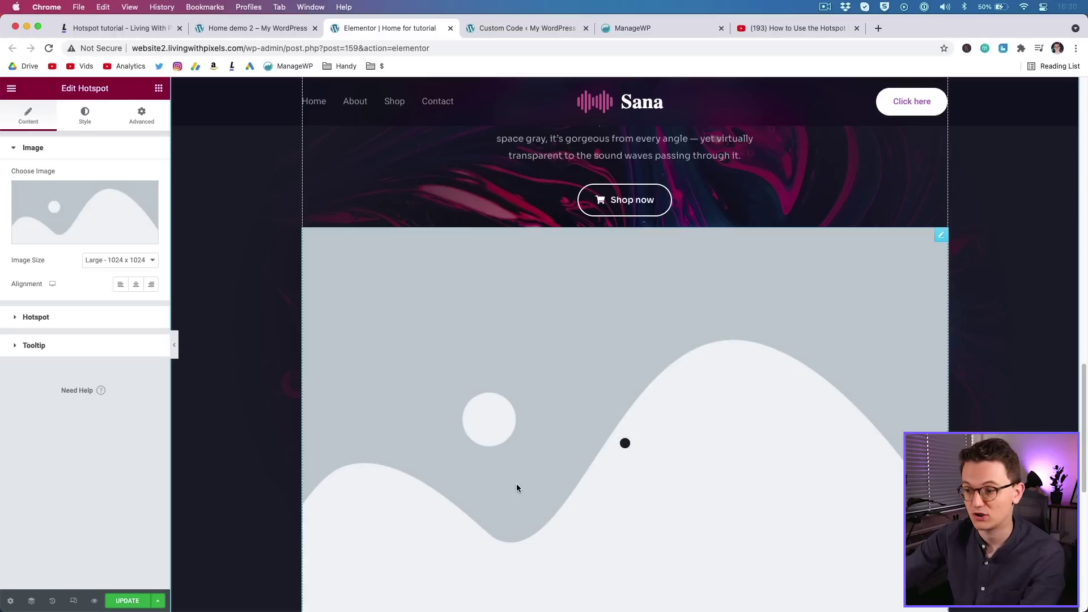
pyautogui.scroll(-1, 520, 419)
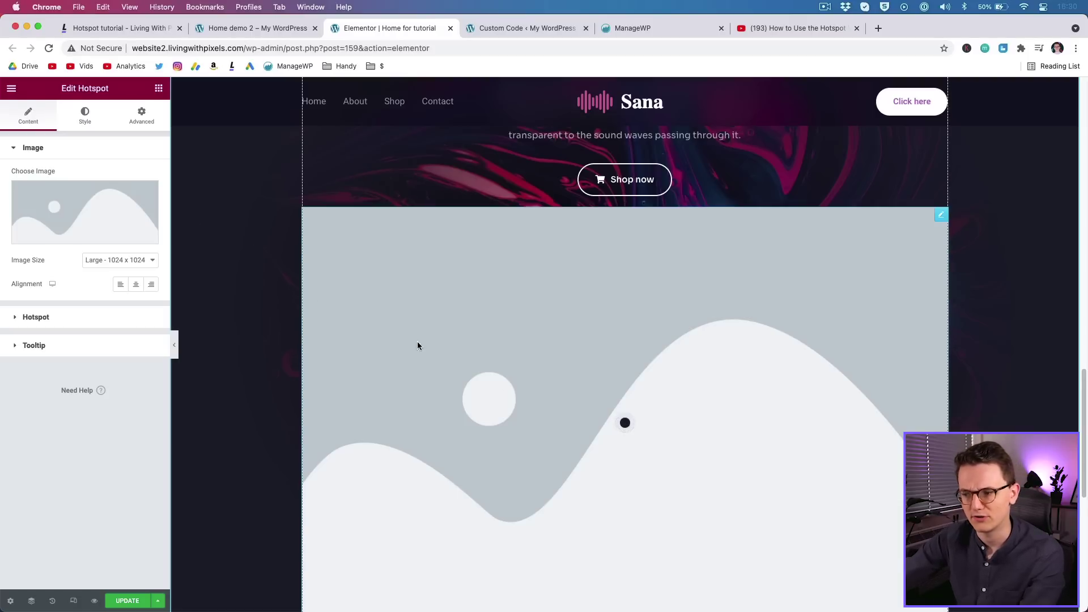
pyautogui.scroll(-2, 411, 369)
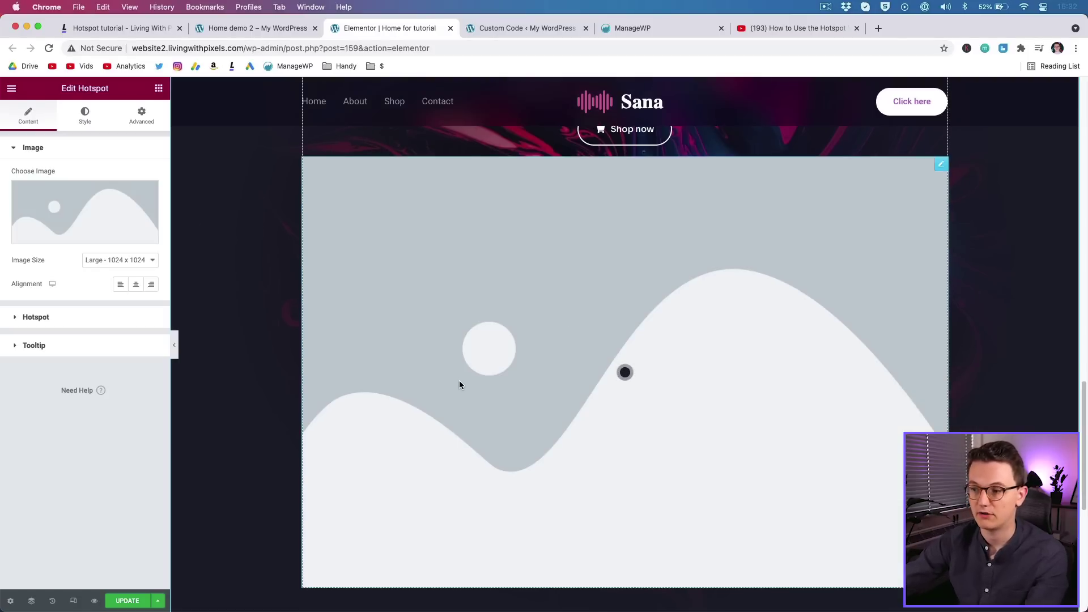
pyautogui.click(625, 373)
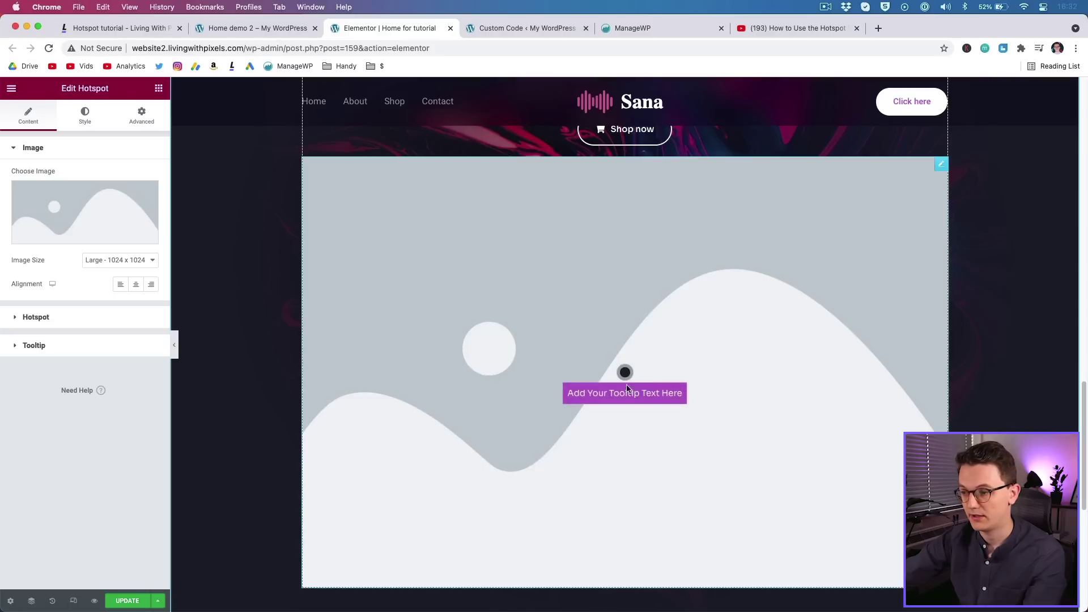
pyautogui.click(625, 375)
pyautogui.click(625, 374)
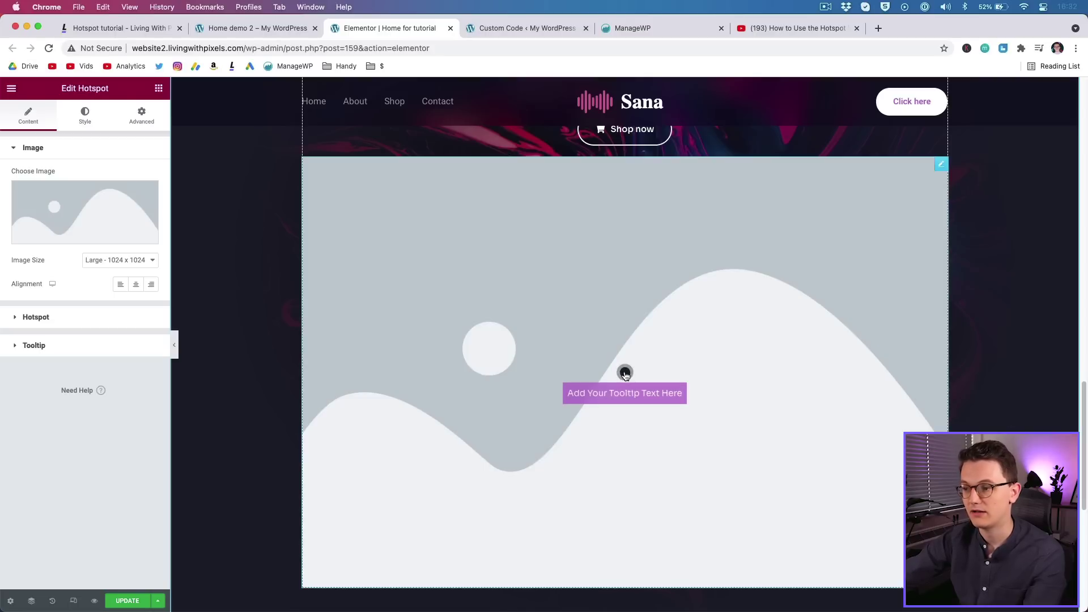
pyautogui.click(630, 380)
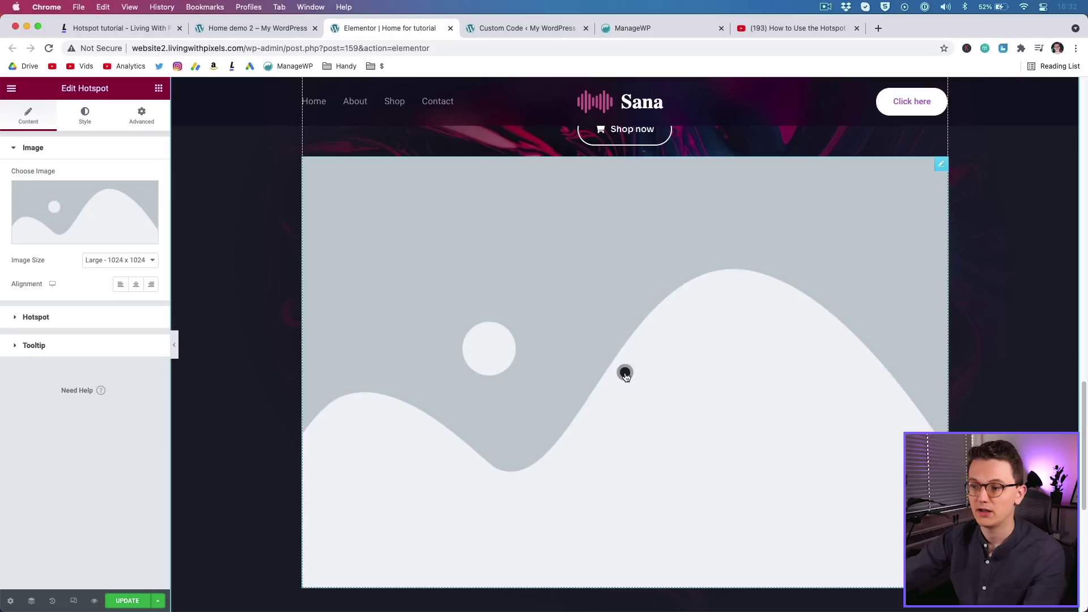
pyautogui.click(626, 374)
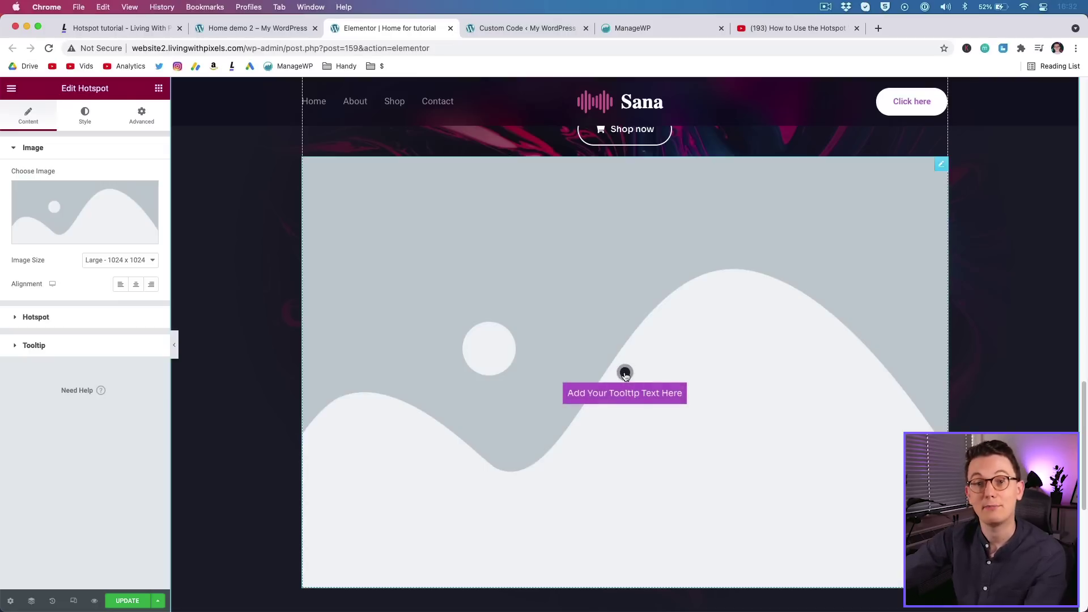
# Step: Replace the Hotspot widget's placeholder image with SpeakerBigHotspot.png from the media library
pyautogui.click(12, 88)
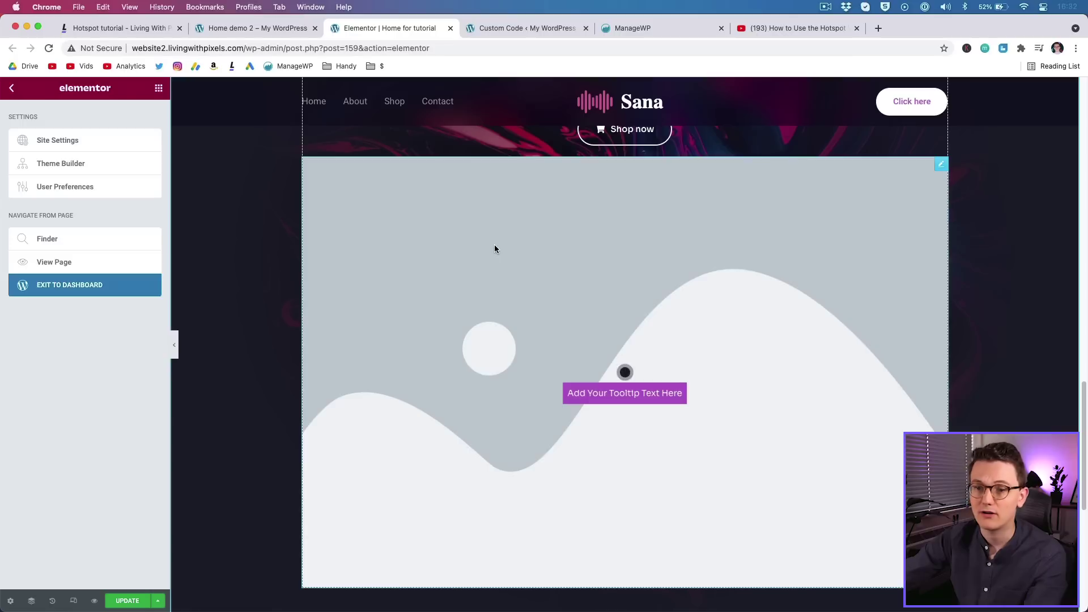
pyautogui.click(627, 377)
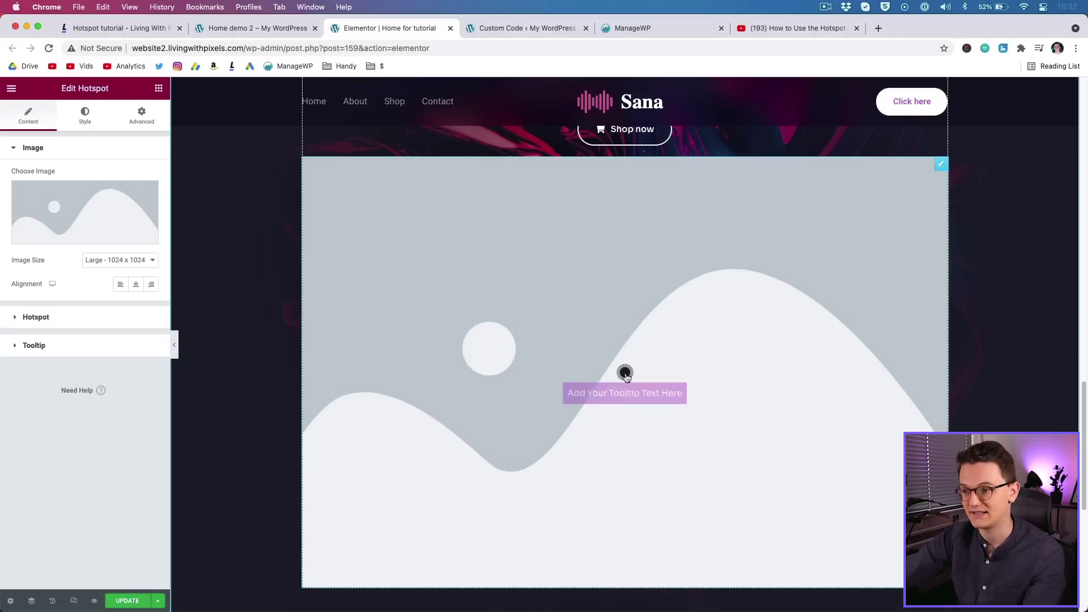
pyautogui.click(69, 210)
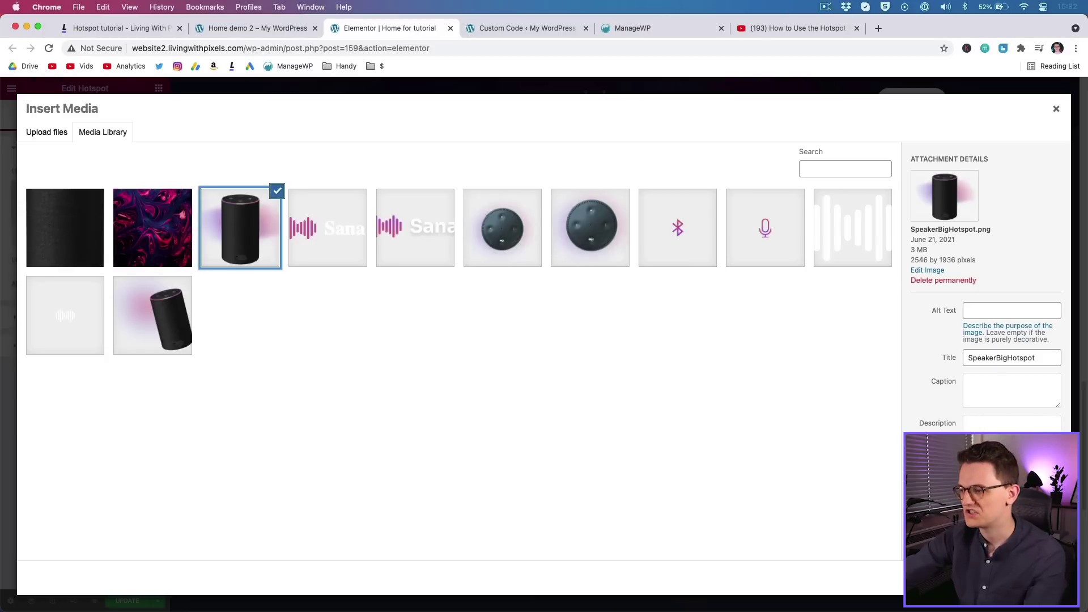
pyautogui.click(1034, 578)
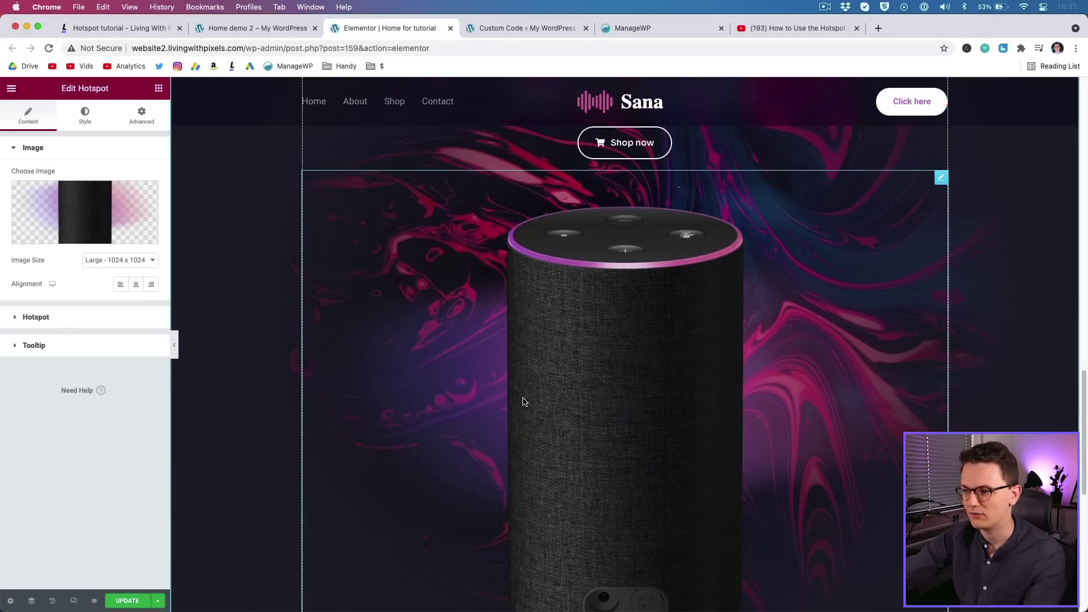
# Step: Set the hotspot color in the widget's styling to the white global color
pyautogui.click(69, 317)
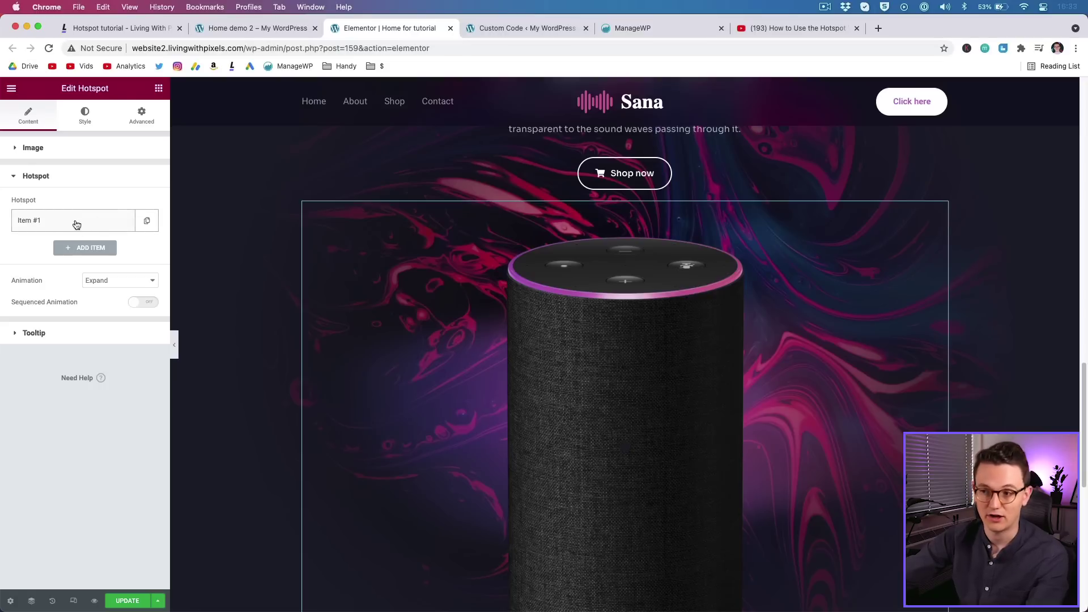
pyautogui.scroll(-3, 503, 384)
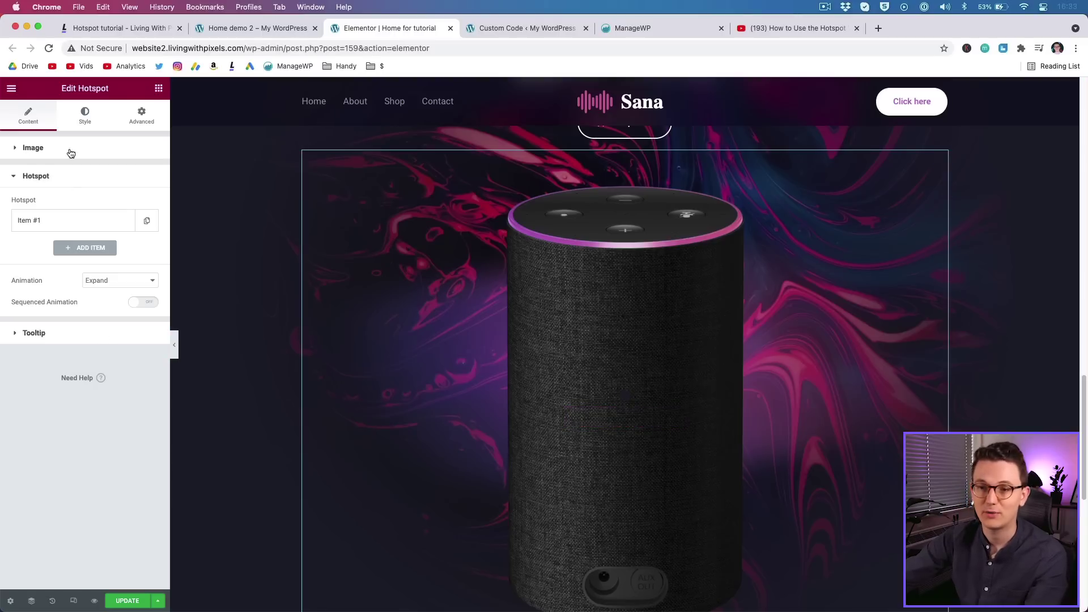
pyautogui.click(89, 115)
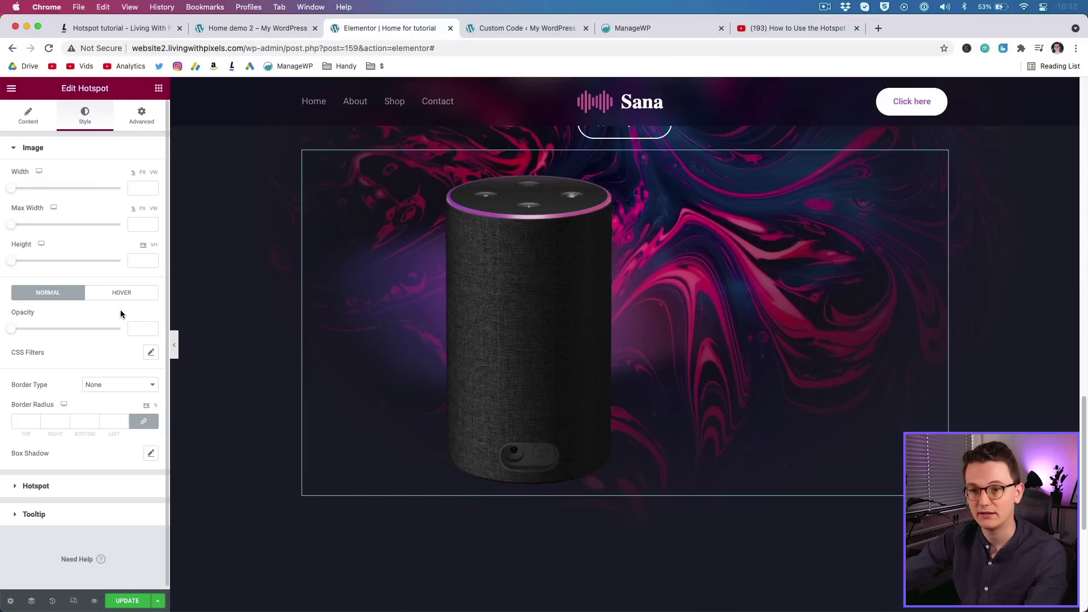
pyautogui.click(67, 489)
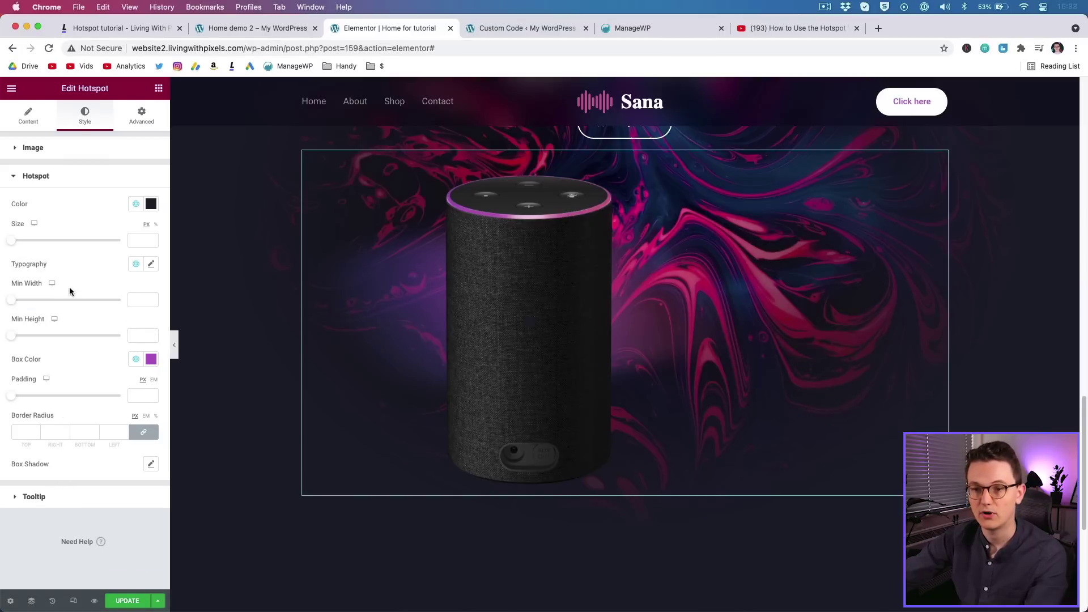
pyautogui.click(136, 203)
pyautogui.click(91, 335)
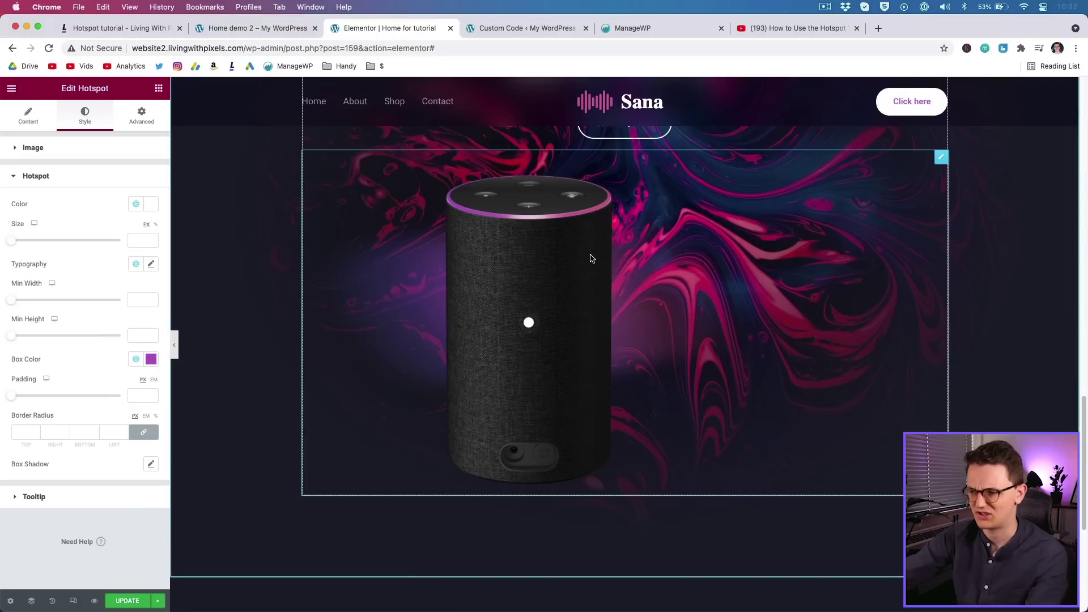
# Step: Center-align the speaker image within the Hotspot widget
pyautogui.rightClick(591, 258)
pyautogui.click(612, 263)
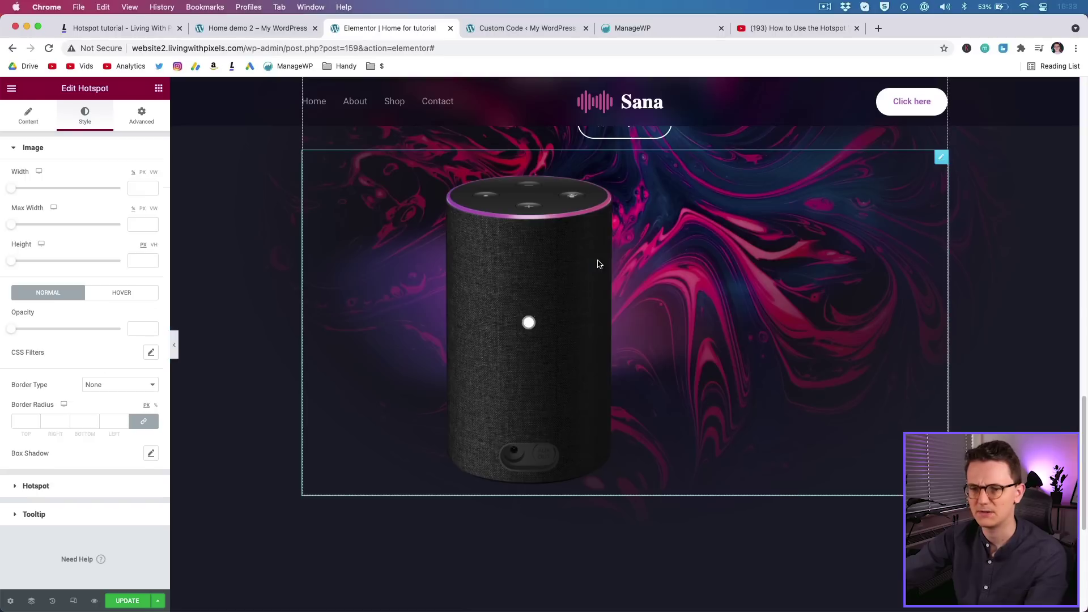
pyautogui.click(29, 123)
pyautogui.click(135, 284)
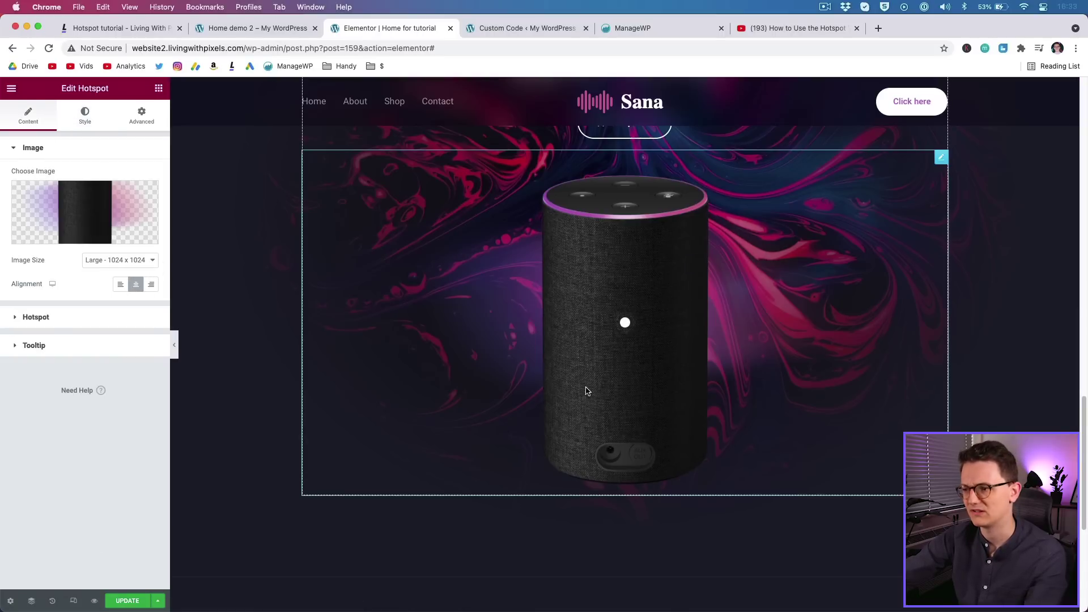
pyautogui.scroll(2, 374, 349)
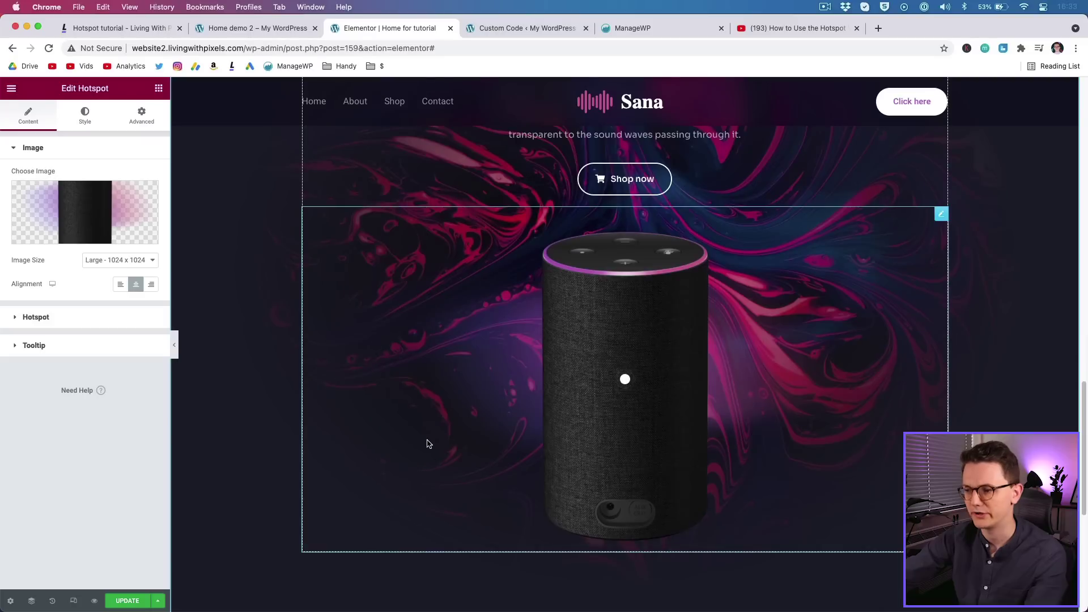
# Step: Set the width of the speaker image to 100%
pyautogui.click(85, 118)
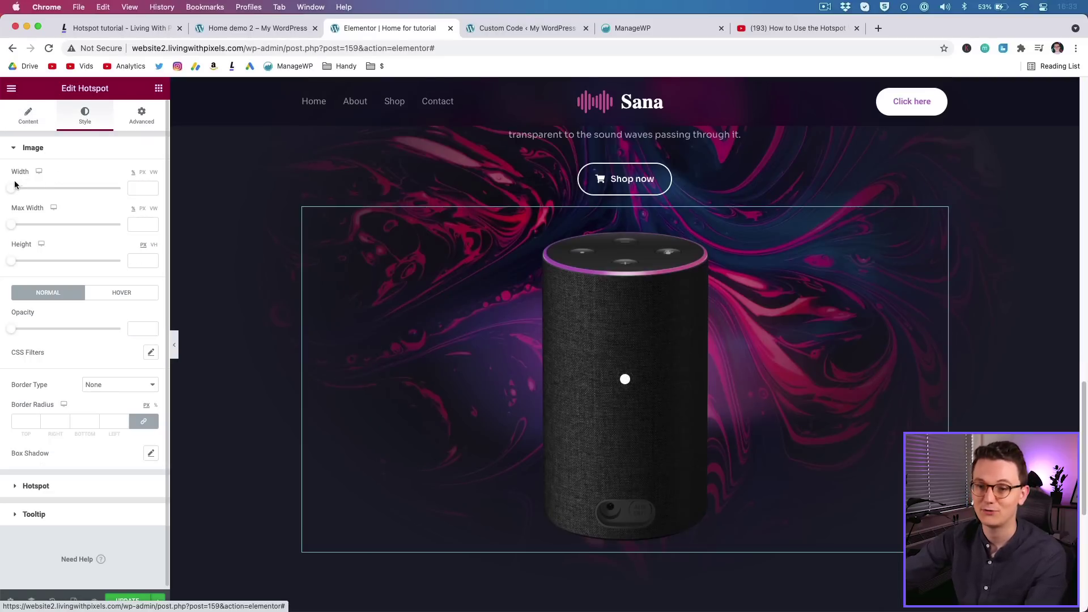
pyautogui.moveTo(12, 188); pyautogui.dragTo(122, 188)
pyautogui.scroll(-2, 582, 391)
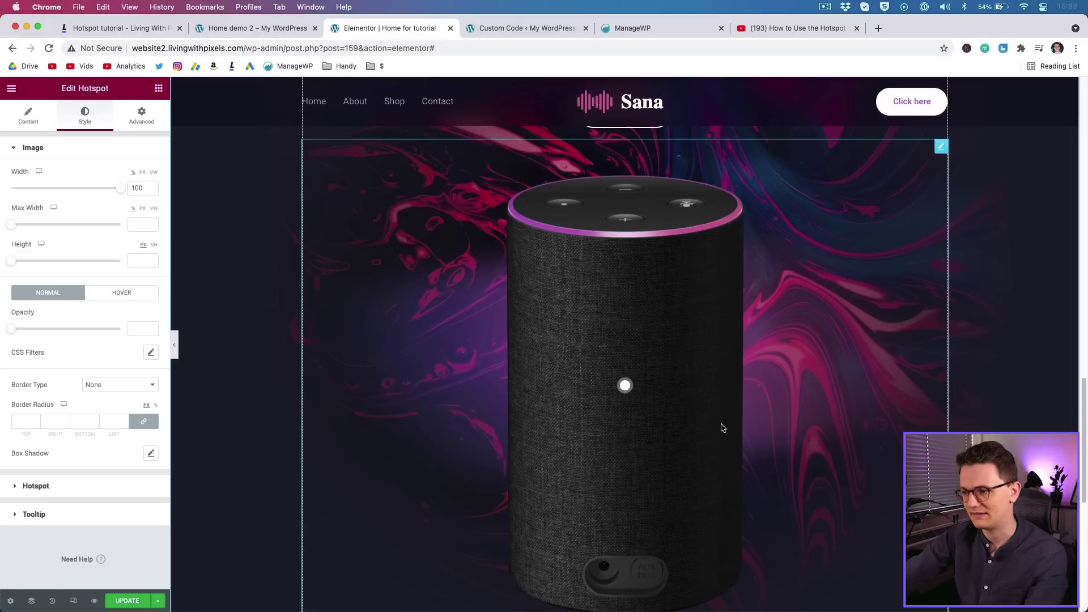
pyautogui.scroll(1, 723, 428)
pyautogui.scroll(-2, 720, 427)
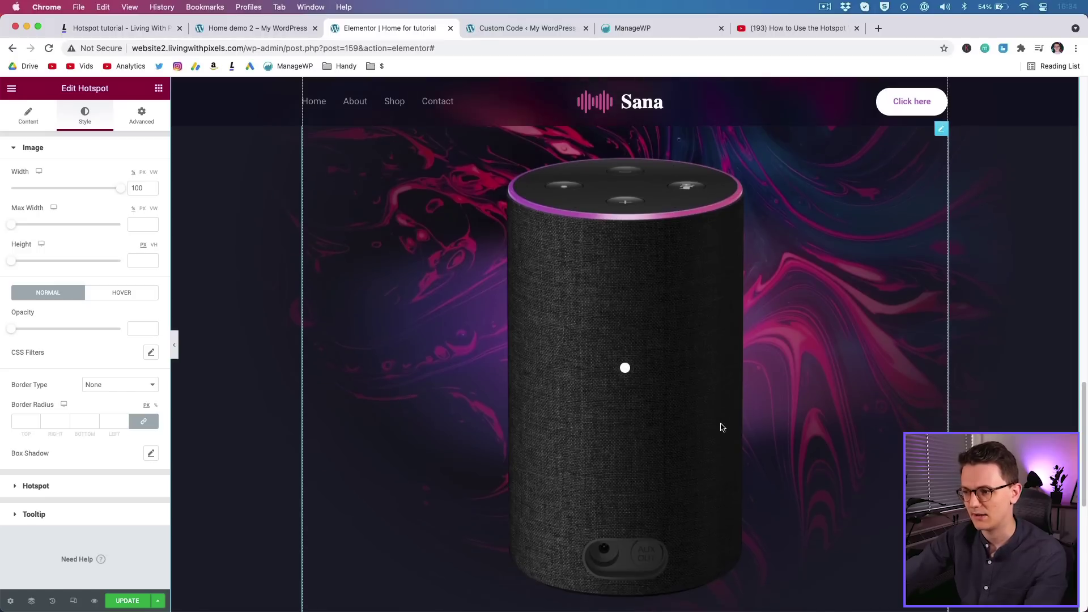
# Step: Give the first hotspot item the label "Hotspot 1"
pyautogui.click(28, 118)
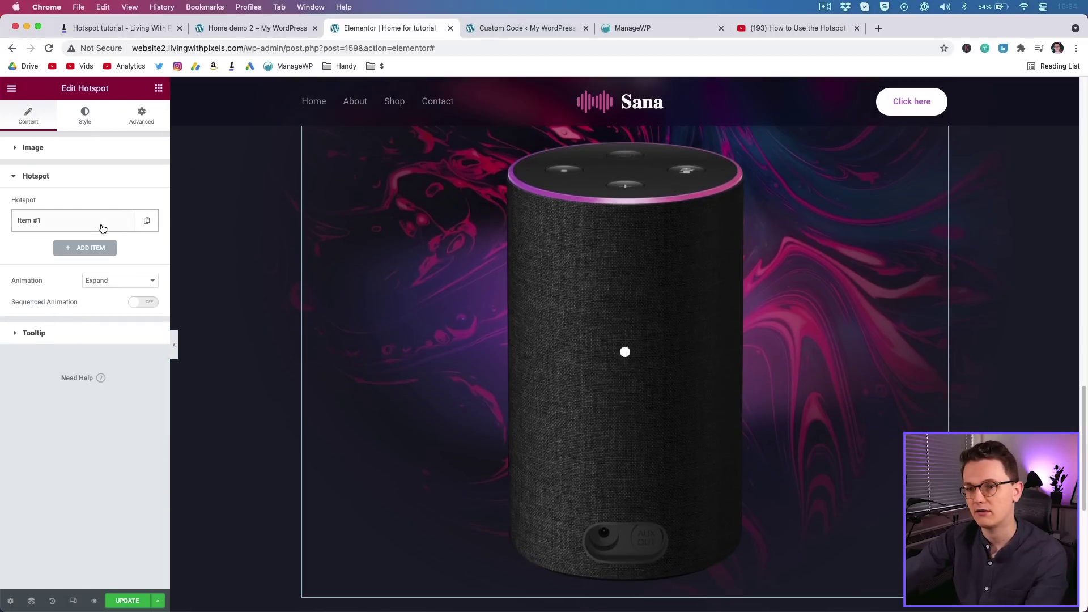
pyautogui.click(31, 224)
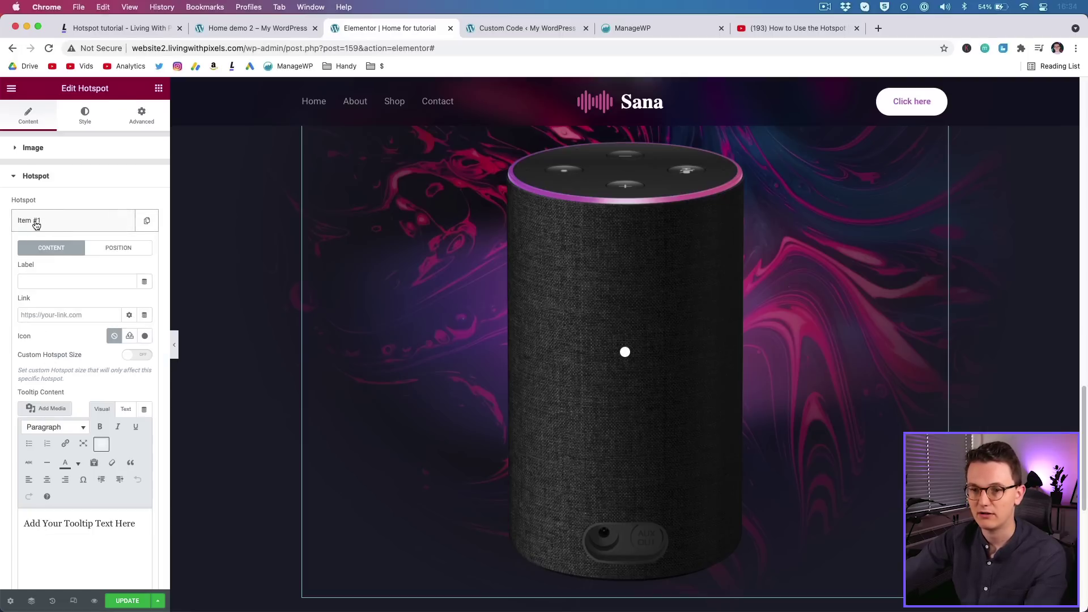
pyautogui.click(48, 280)
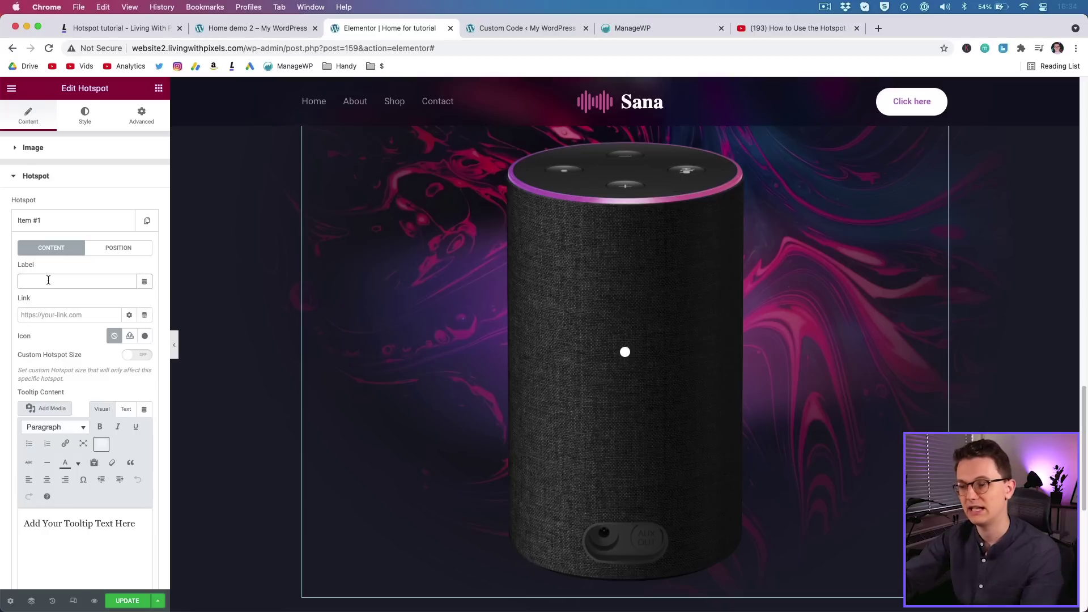
pyautogui.write('Hotspot 1')
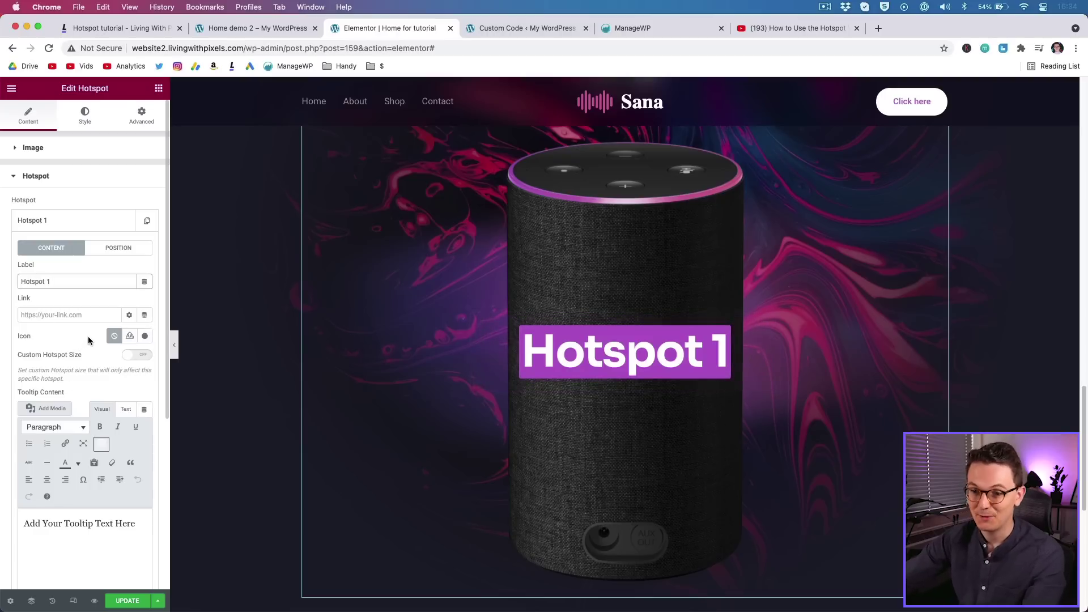
# Step: Add a crossed-out bell icon to Hotspot 1, change its tooltip text to "Add Your Tooltip Text Here 1", and test the tooltip
pyautogui.scroll(-1, 81, 337)
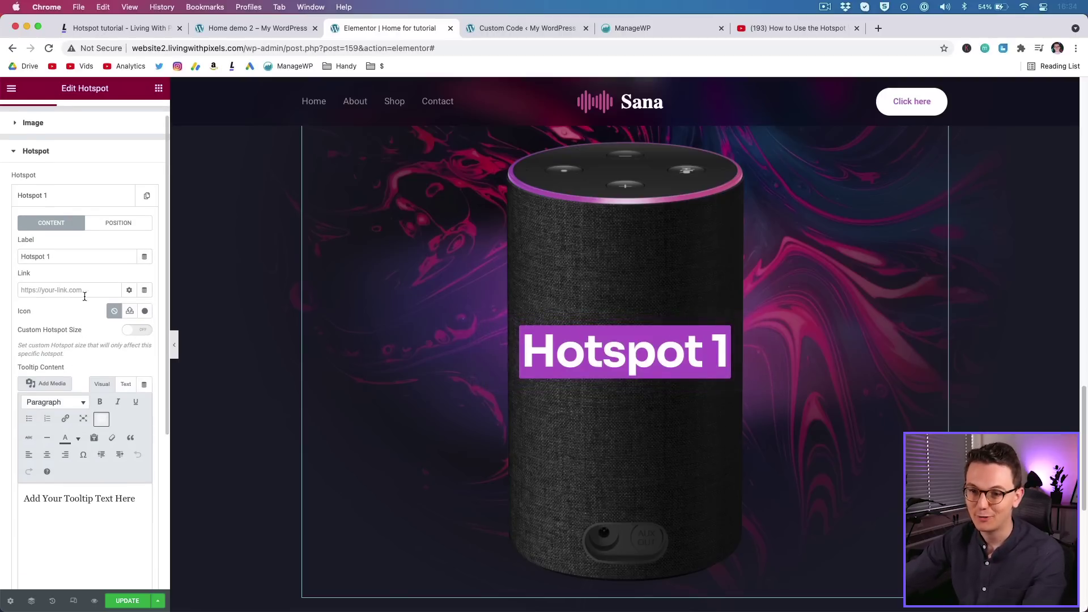
pyautogui.scroll(-2, 80, 322)
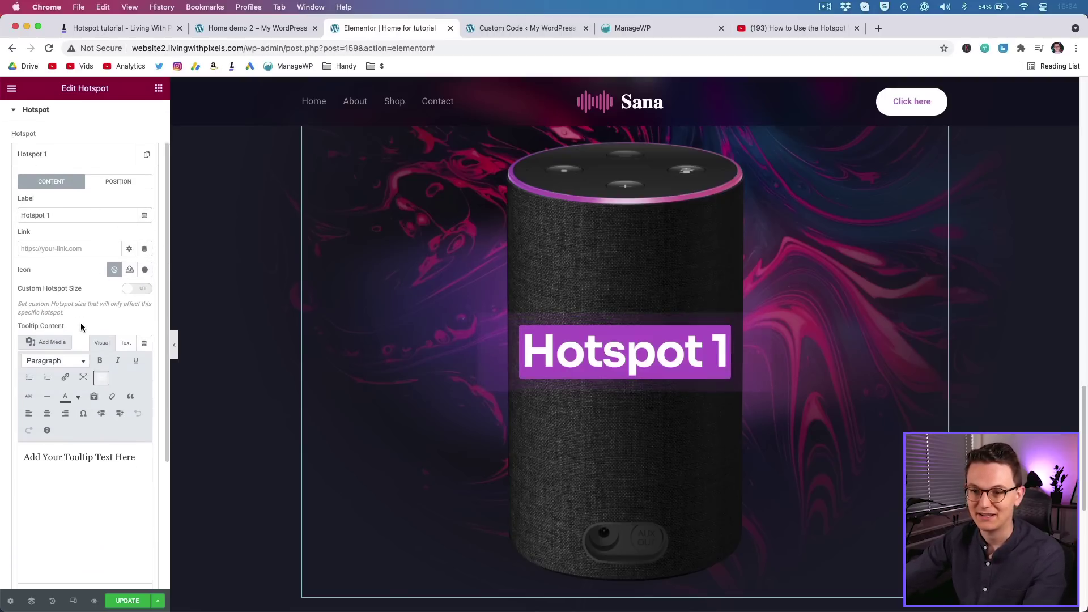
pyautogui.click(130, 269)
pyautogui.click(502, 314)
pyautogui.click(833, 551)
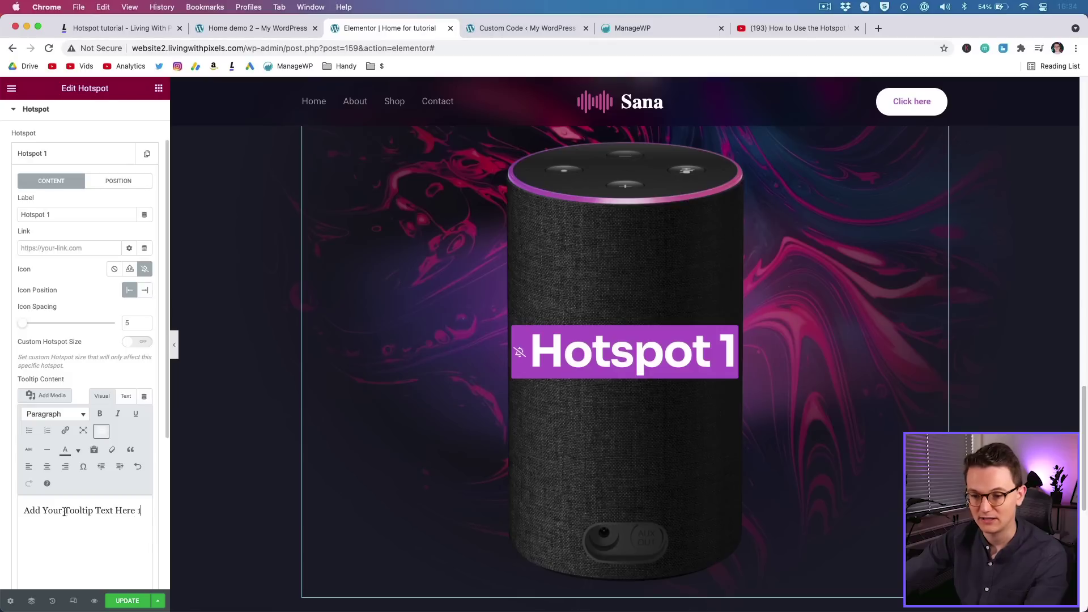
pyautogui.click(598, 354)
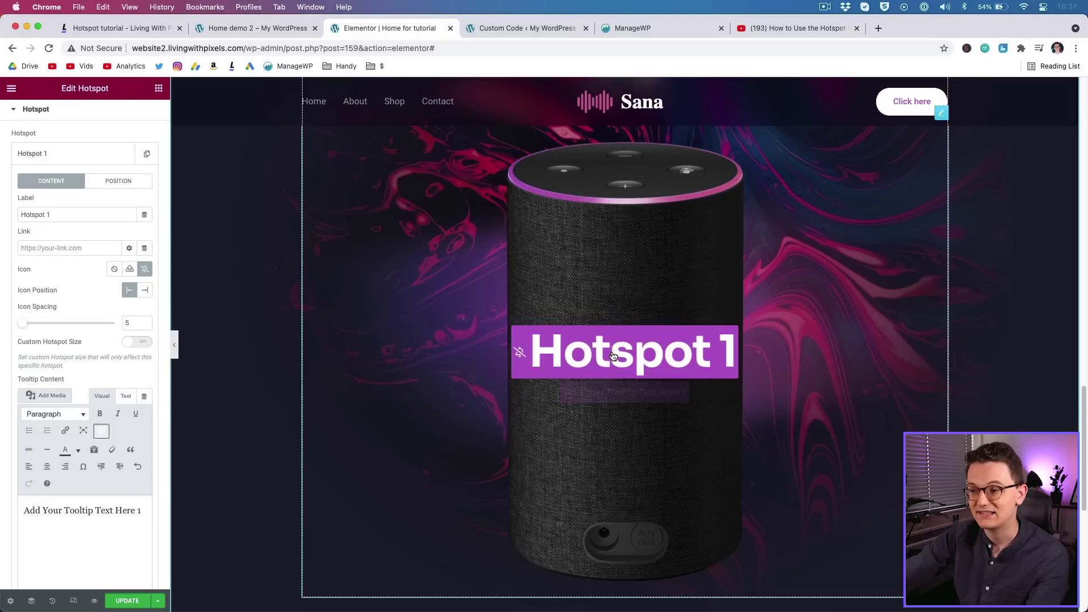
# Step: Set the tooltip trigger to Hover
pyautogui.click(63, 160)
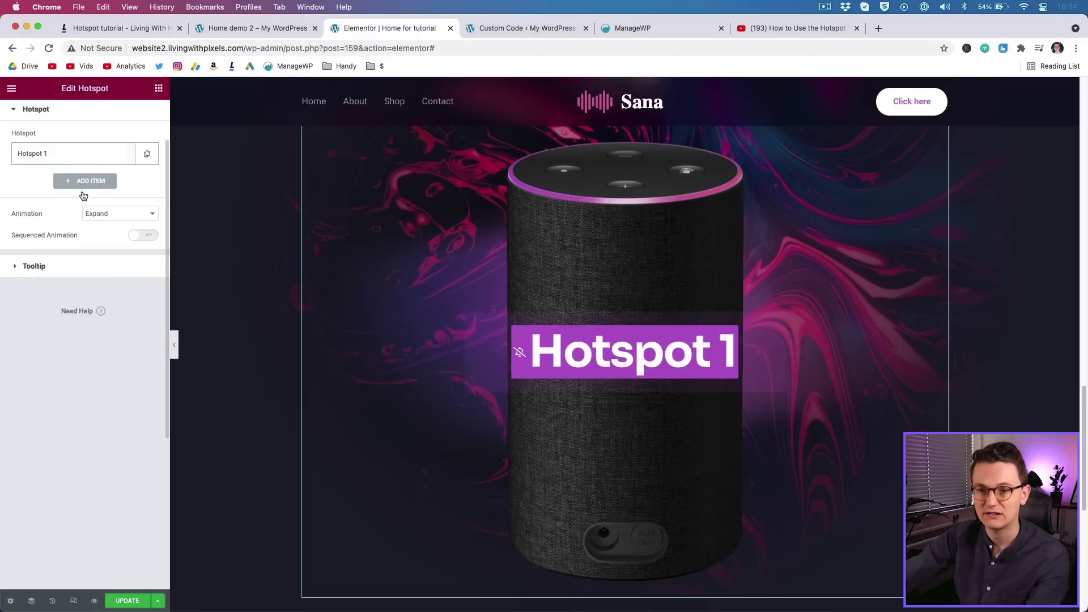
pyautogui.click(57, 266)
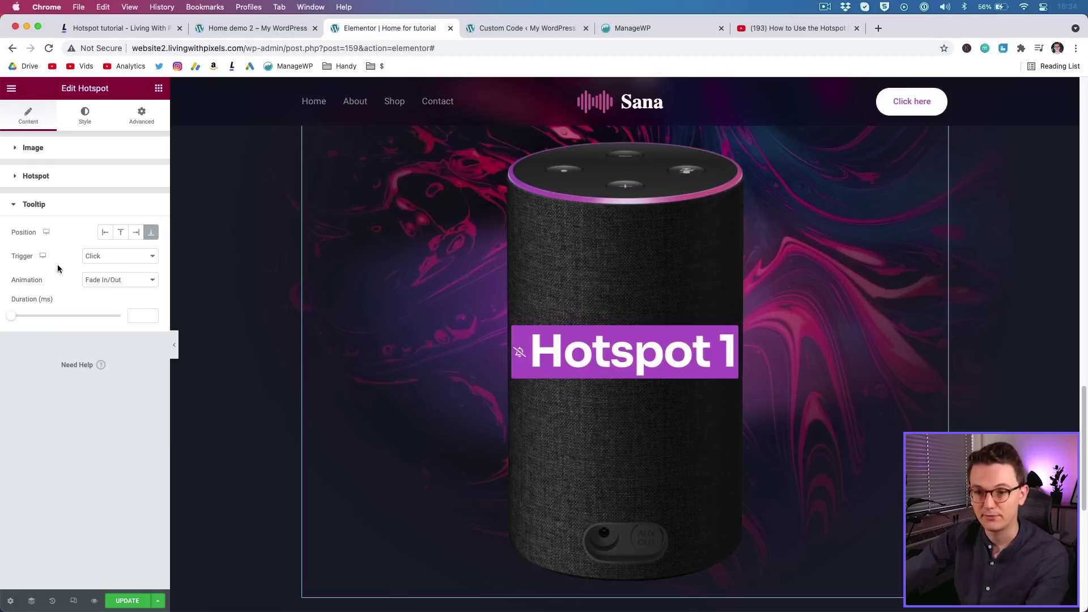
pyautogui.click(104, 258)
pyautogui.click(106, 250)
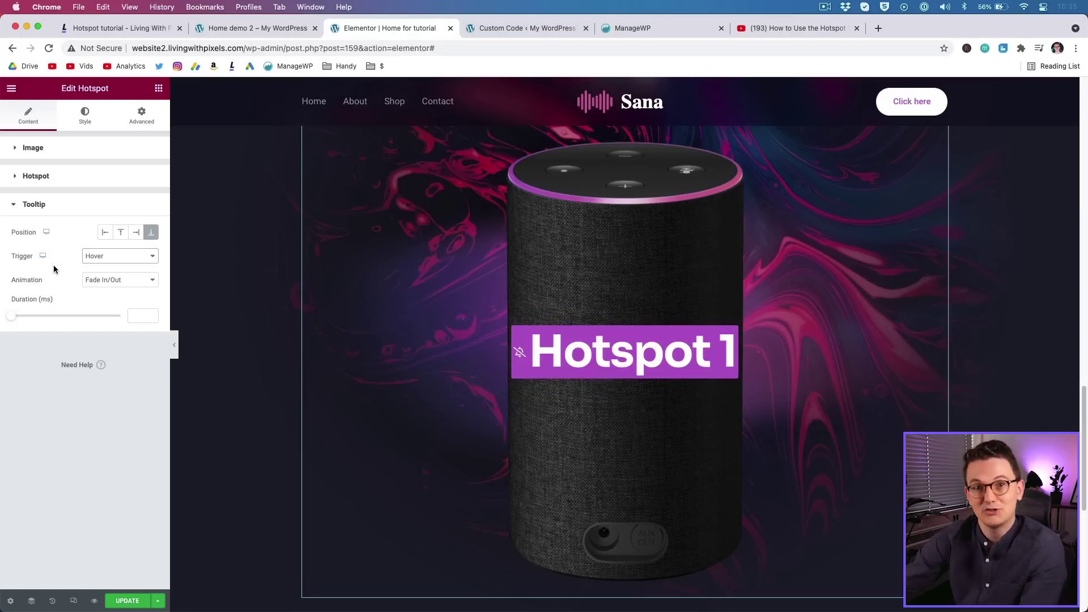
pyautogui.click(100, 257)
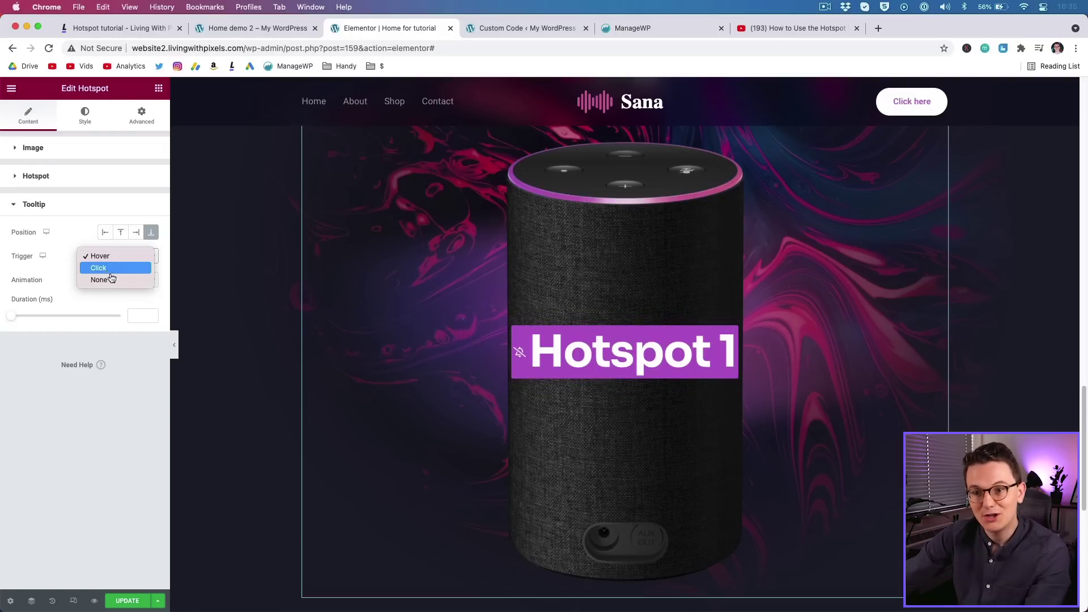
pyautogui.click(91, 256)
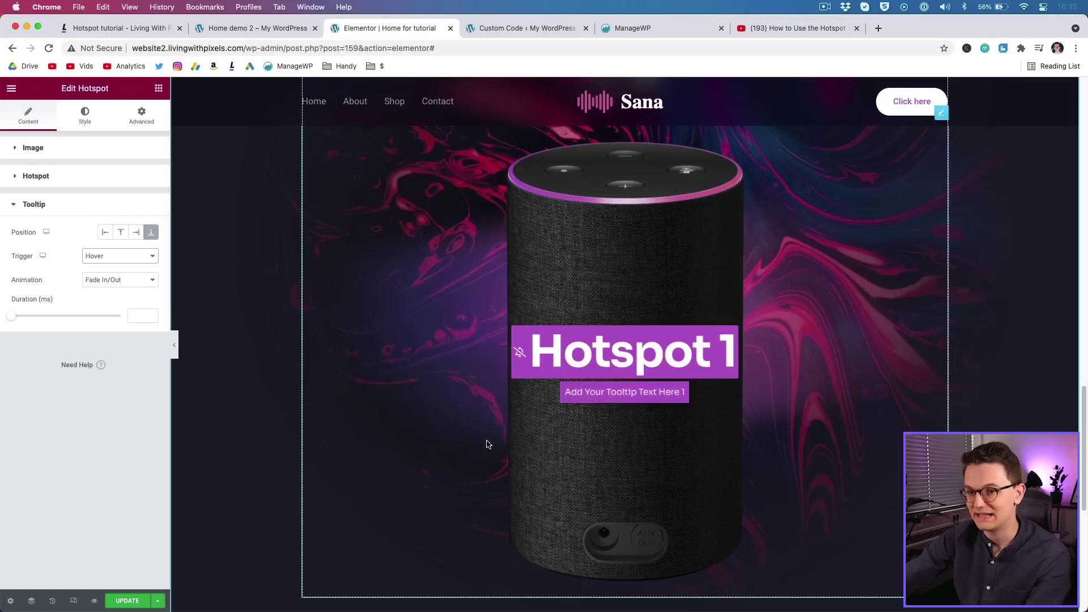
# Step: Try the Soft Beat animation on the hotspot and set it back to Expand
pyautogui.click(53, 178)
pyautogui.click(108, 282)
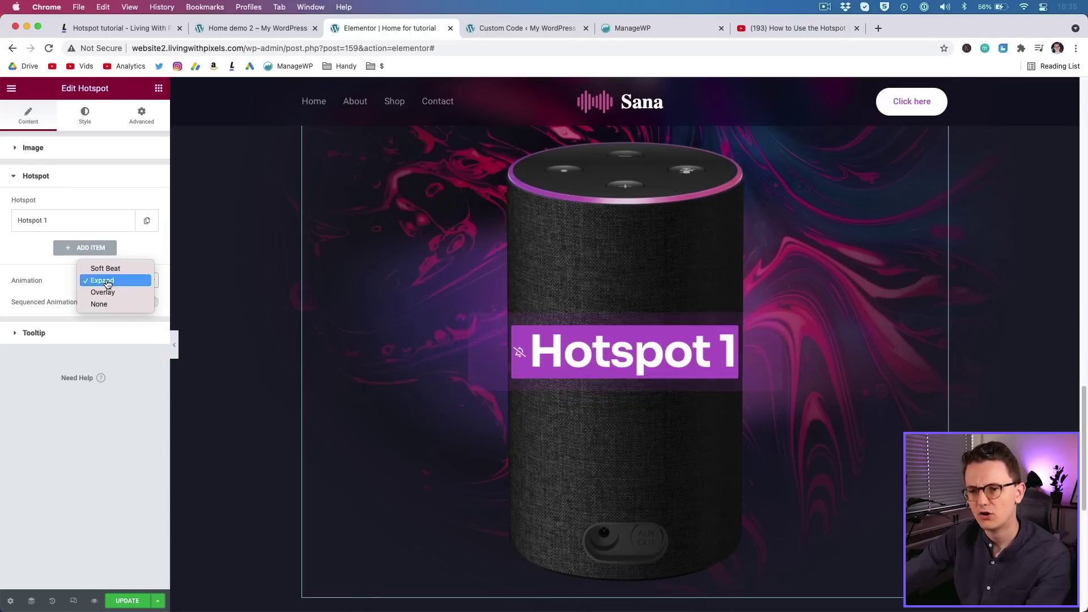
pyautogui.click(115, 271)
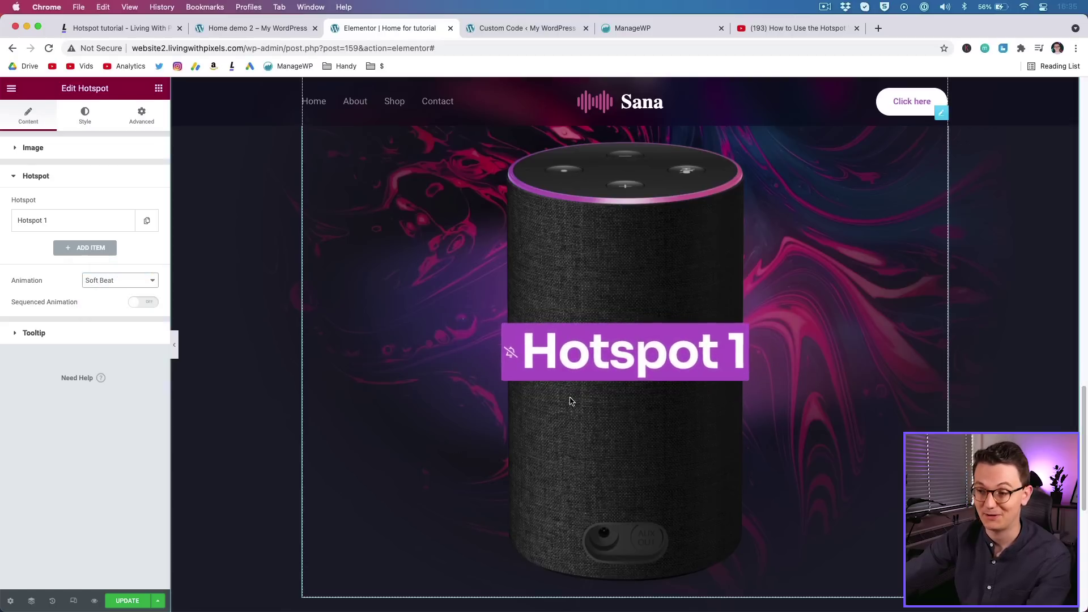
pyautogui.click(113, 286)
pyautogui.click(113, 292)
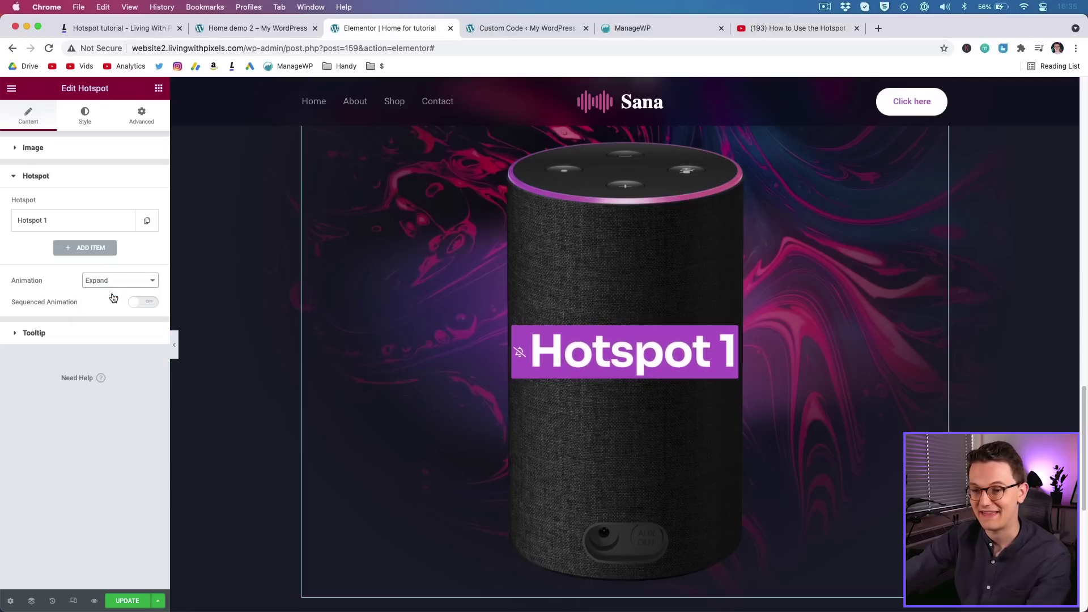
# Step: Clear the first hotspot item's label and set its icon to None
pyautogui.click(69, 222)
pyautogui.doubleClick(58, 283)
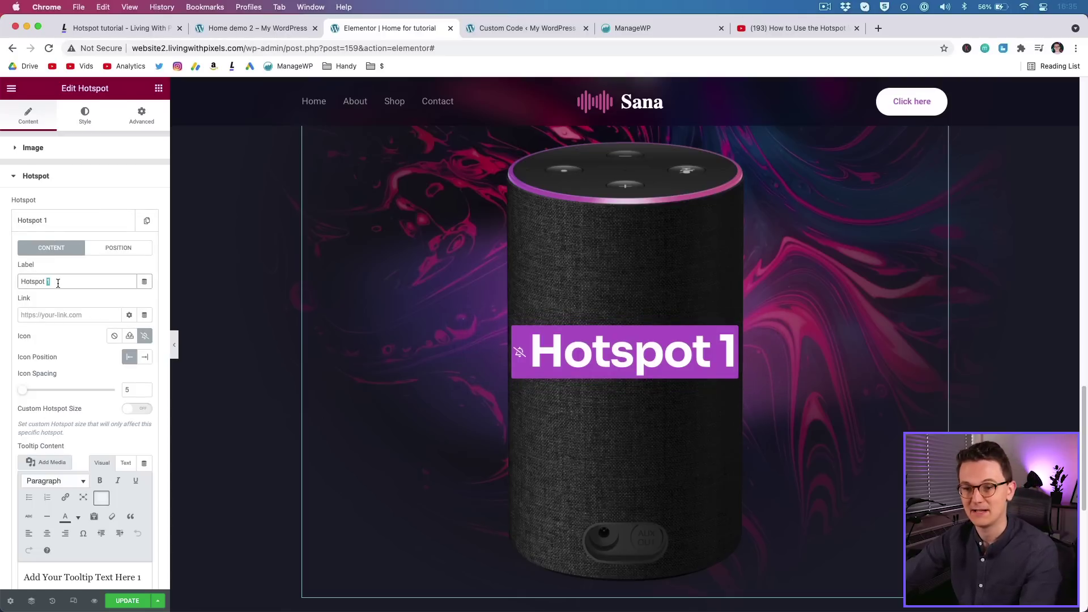
pyautogui.press('super+a')
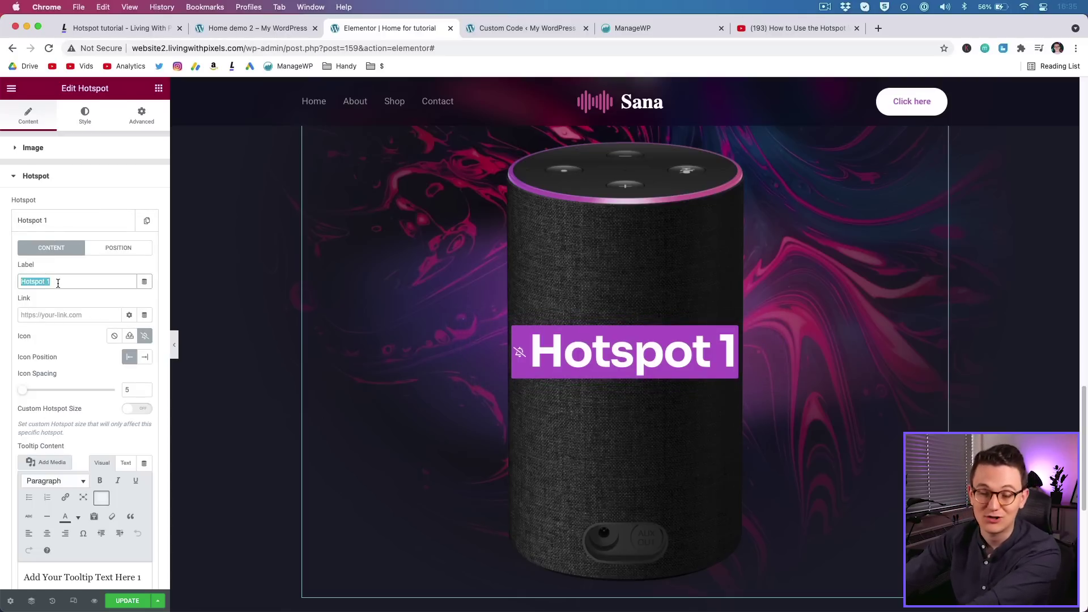
pyautogui.press('BackSpace')
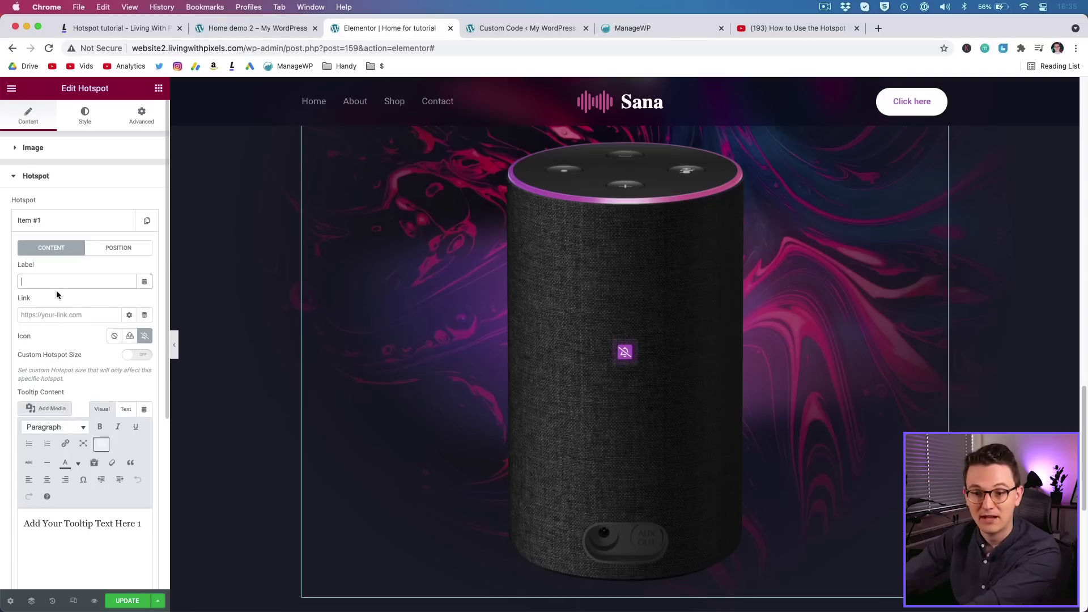
pyautogui.click(115, 338)
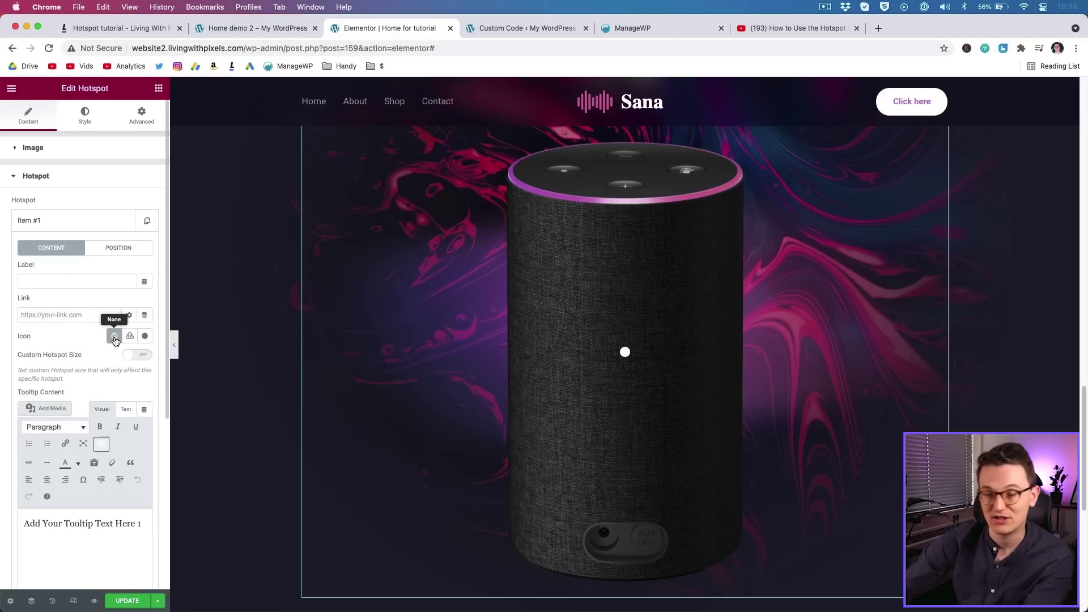
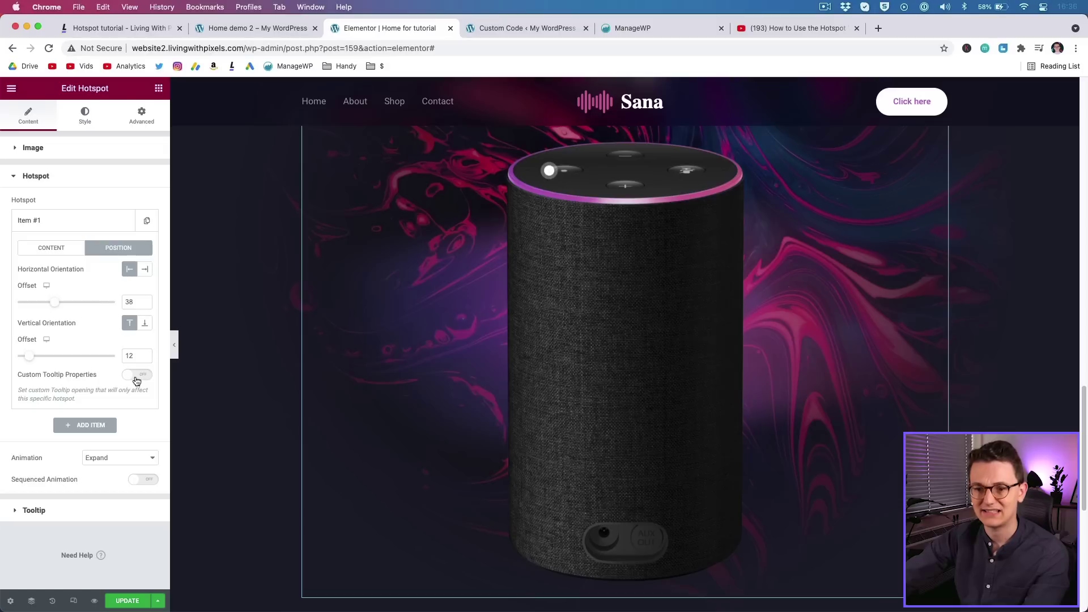
# Step: Enable custom tooltip properties for the first hotspot, preview its tooltip, and check the tooltip placement on the Home demo 2 page
pyautogui.click(136, 378)
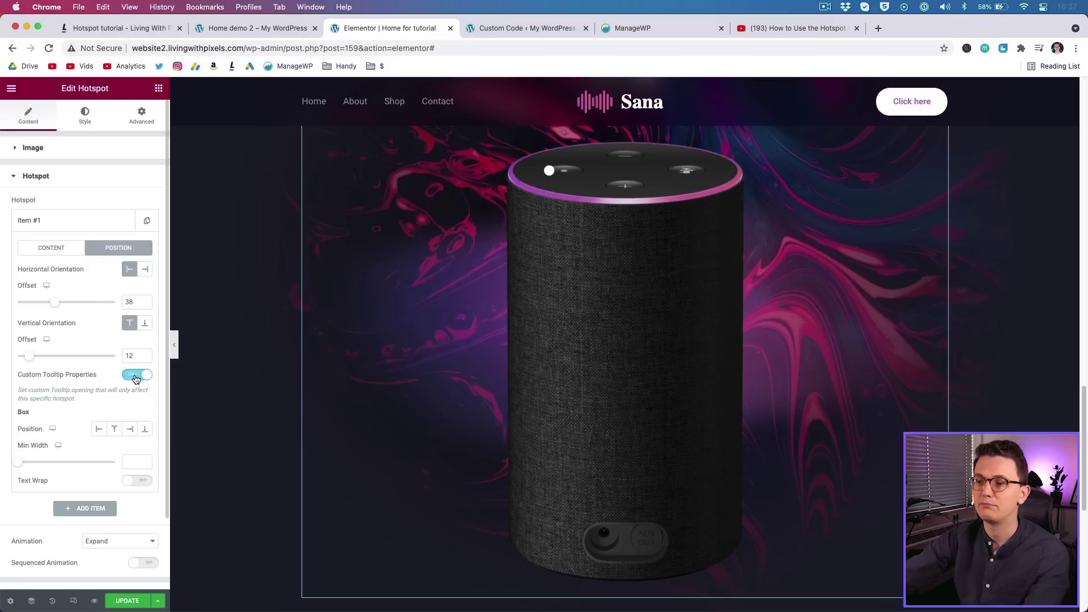
pyautogui.click(549, 174)
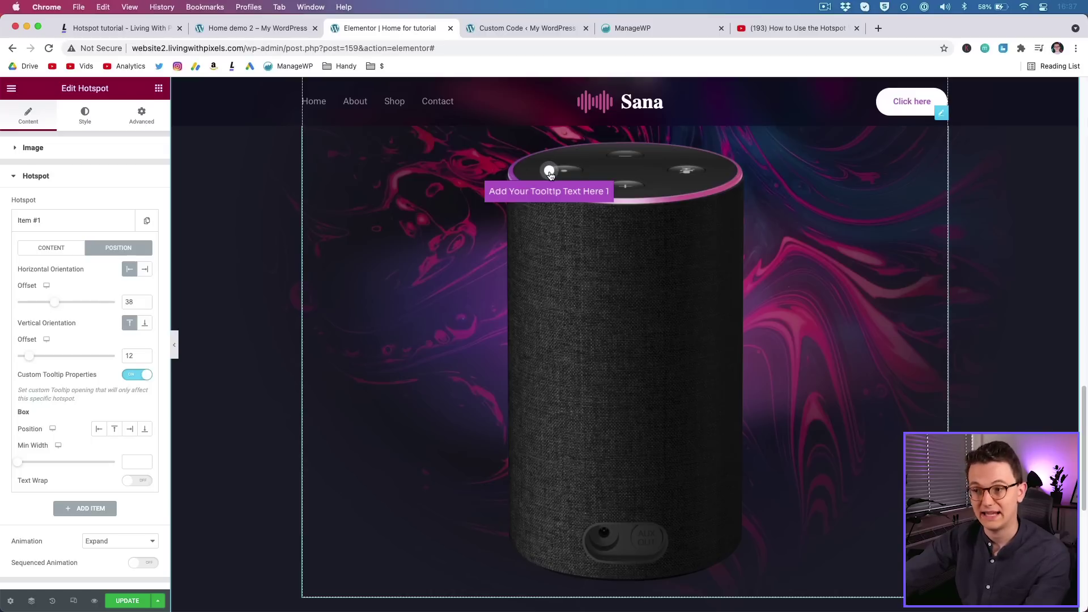
pyautogui.click(227, 27)
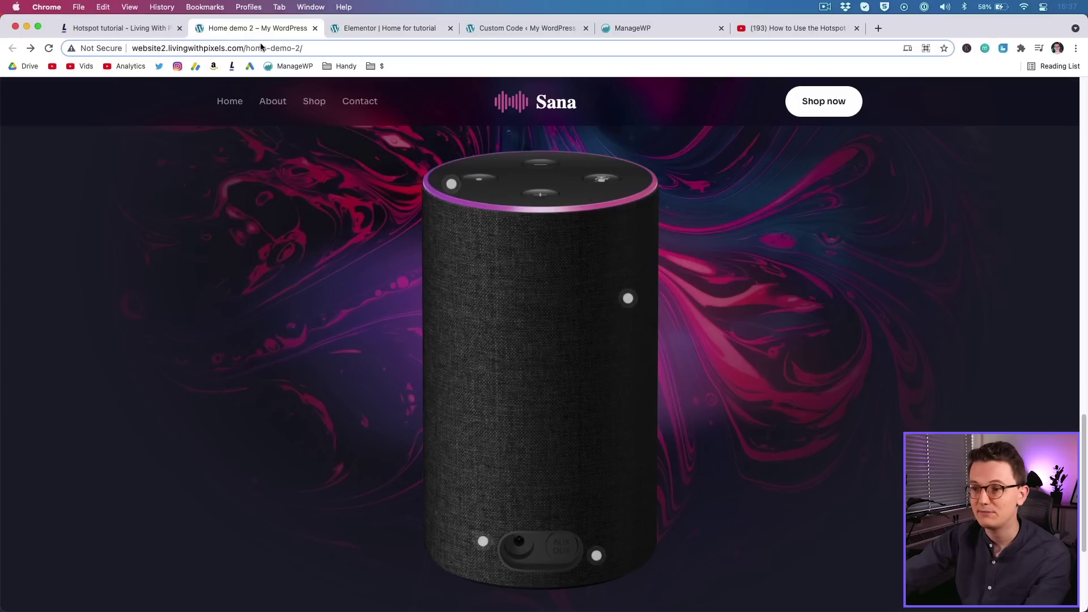
pyautogui.click(452, 187)
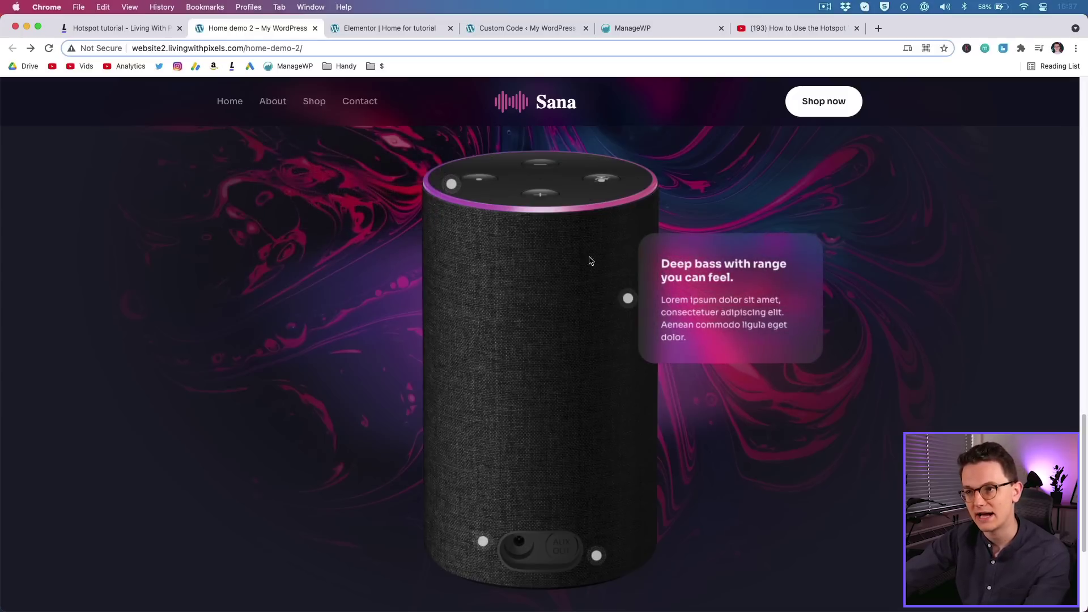
pyautogui.click(367, 31)
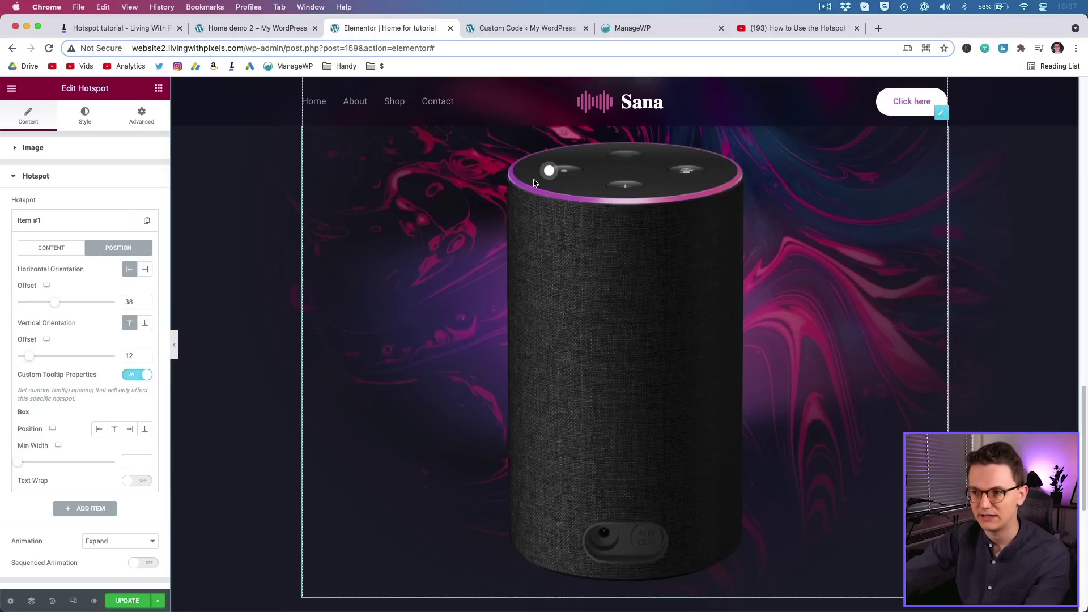
# Step: Set the first hotspot's tooltip box position to Left and preview the tooltip
pyautogui.moveTo(556, 174)
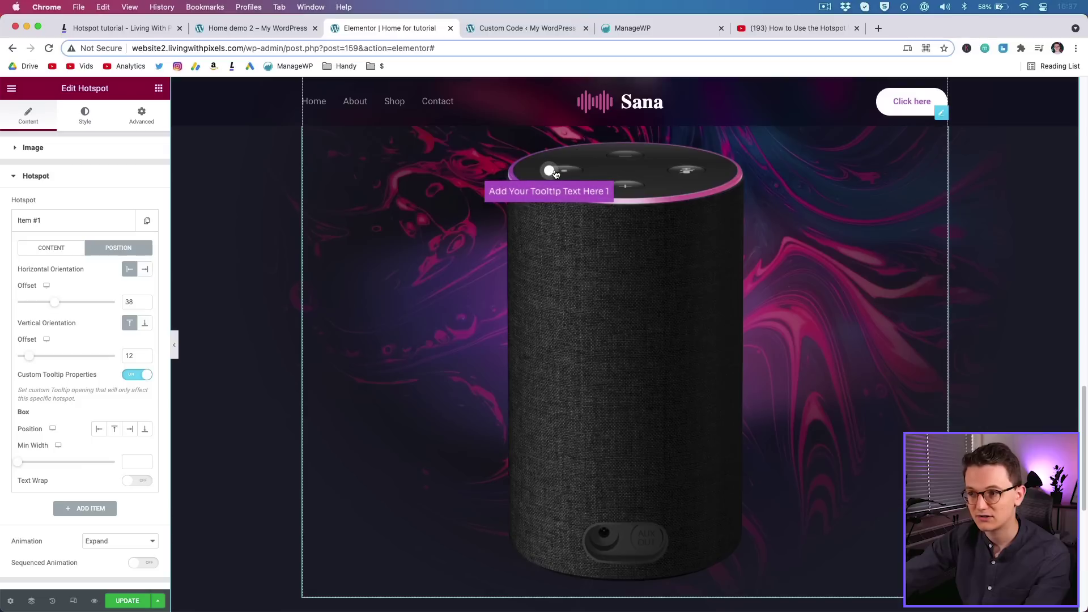
pyautogui.click(98, 429)
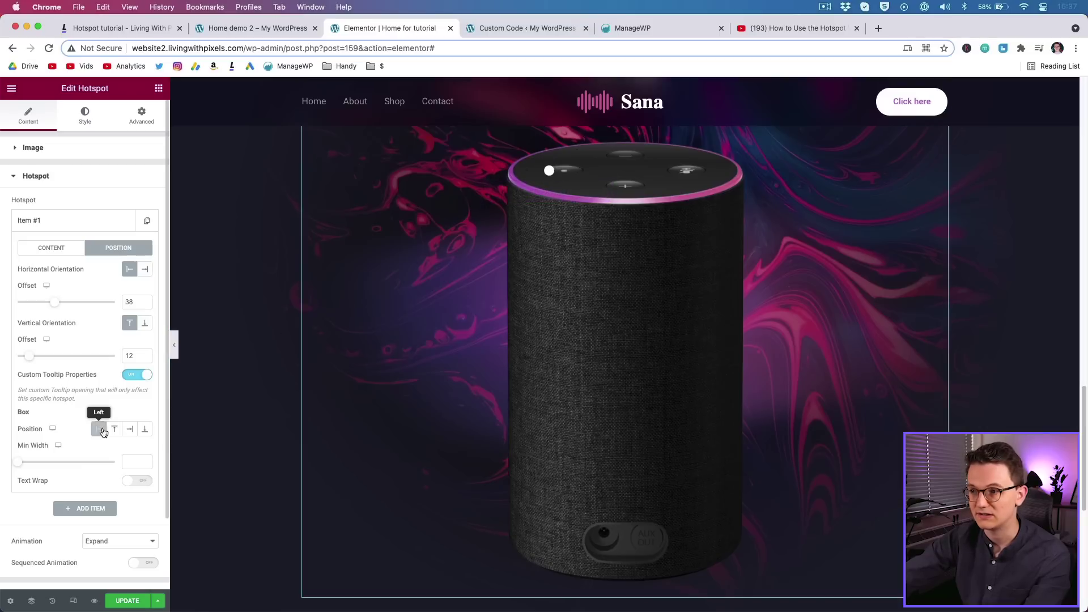
pyautogui.moveTo(550, 177)
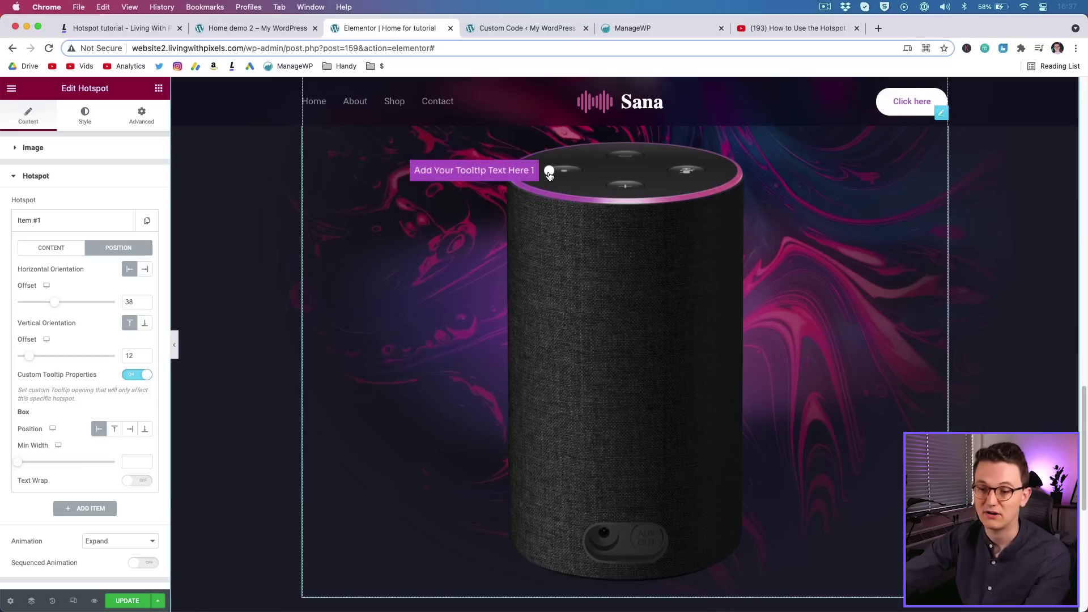
# Step: Duplicate the first hotspot item and move the copy to a horizontal offset of 63 and a vertical offset of 16
pyautogui.click(56, 224)
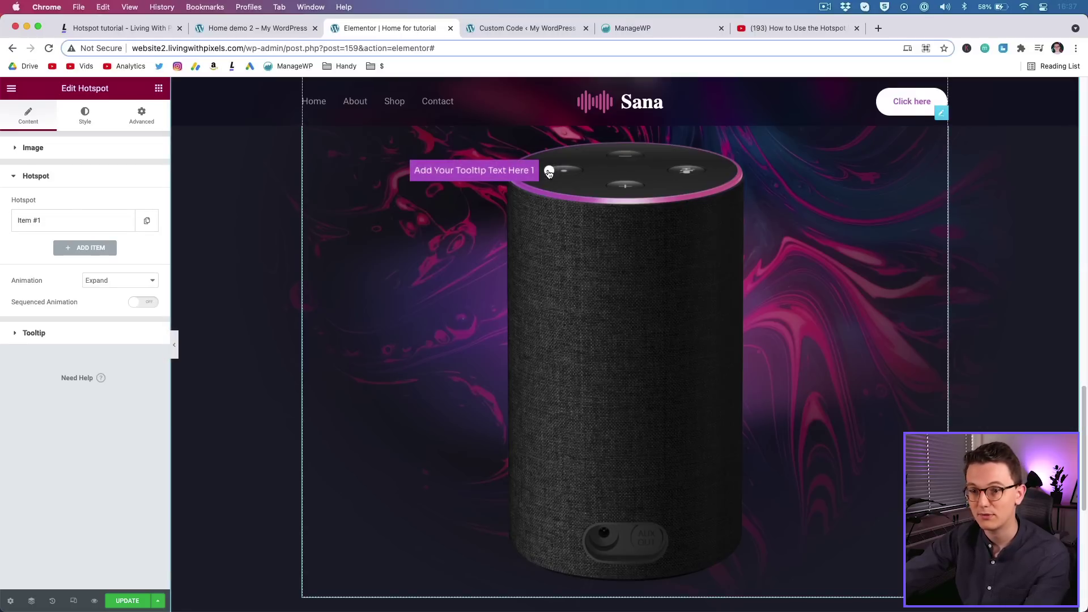
pyautogui.click(146, 221)
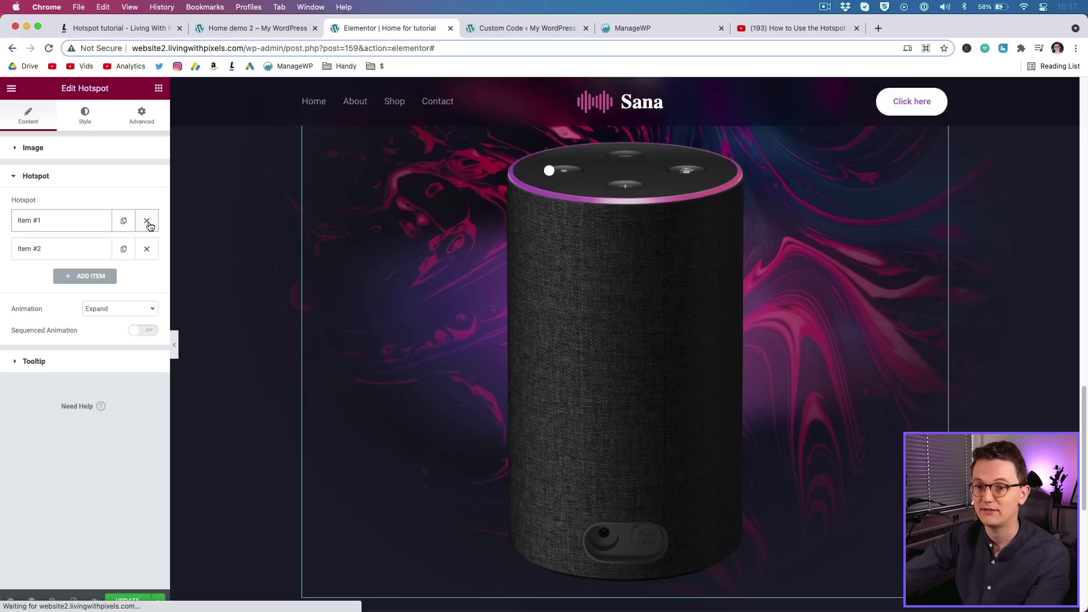
pyautogui.click(81, 255)
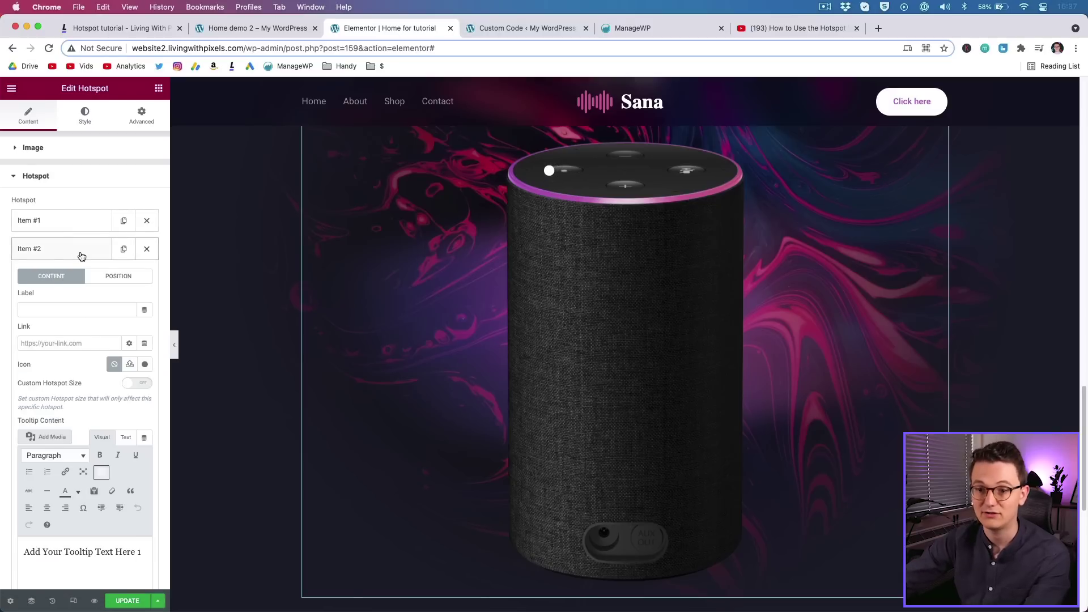
pyautogui.click(111, 279)
pyautogui.moveTo(52, 337); pyautogui.dragTo(80, 337)
pyautogui.moveTo(29, 383); pyautogui.dragTo(33, 384)
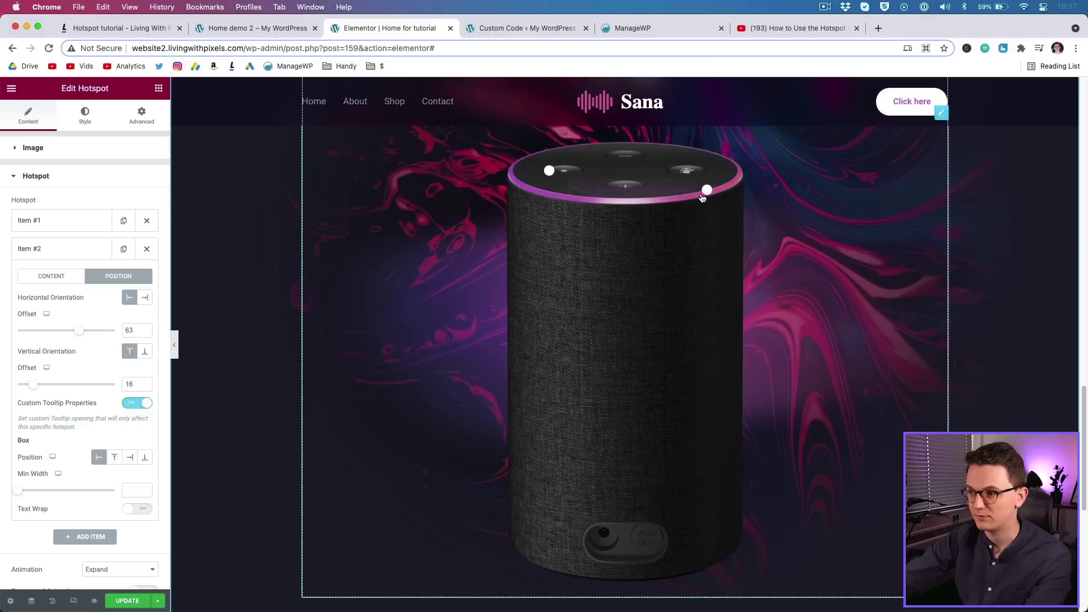
# Step: Set the second hotspot's tooltip box position to Right, preview it, and try adjusting its minimum width
pyautogui.click(130, 457)
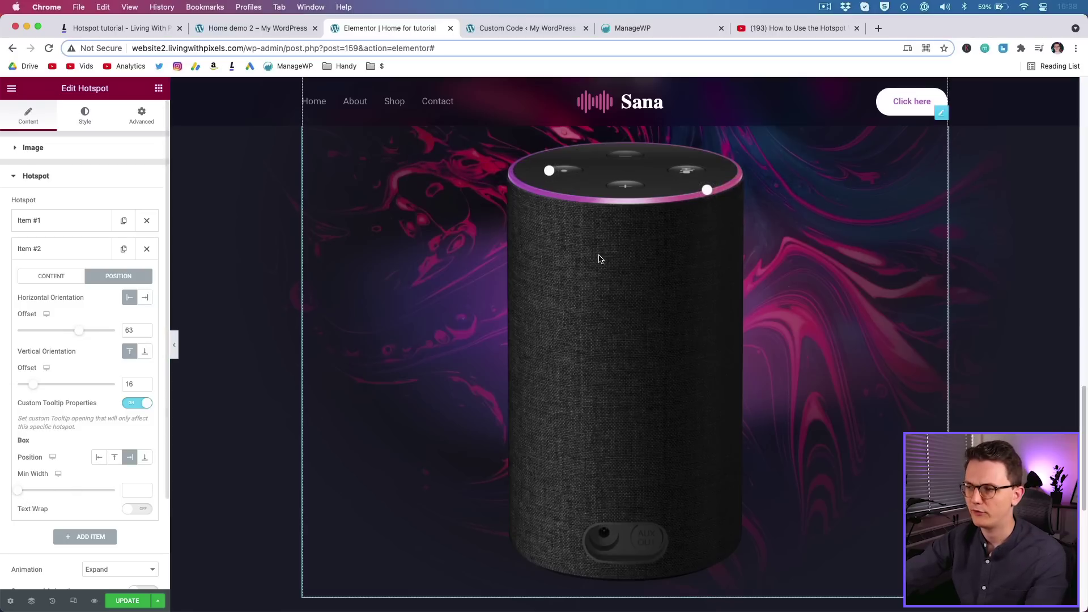
pyautogui.moveTo(709, 193)
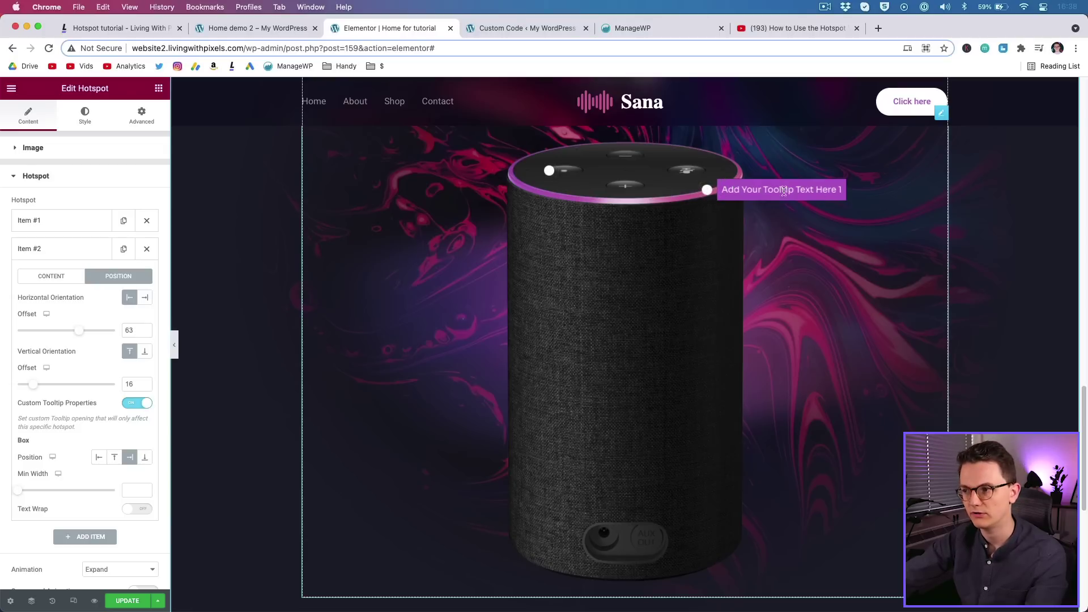
pyautogui.moveTo(19, 496)
pyautogui.mouseDown()
pyautogui.moveTo(43, 496)
pyautogui.moveTo(32, 491)
pyautogui.mouseUp()
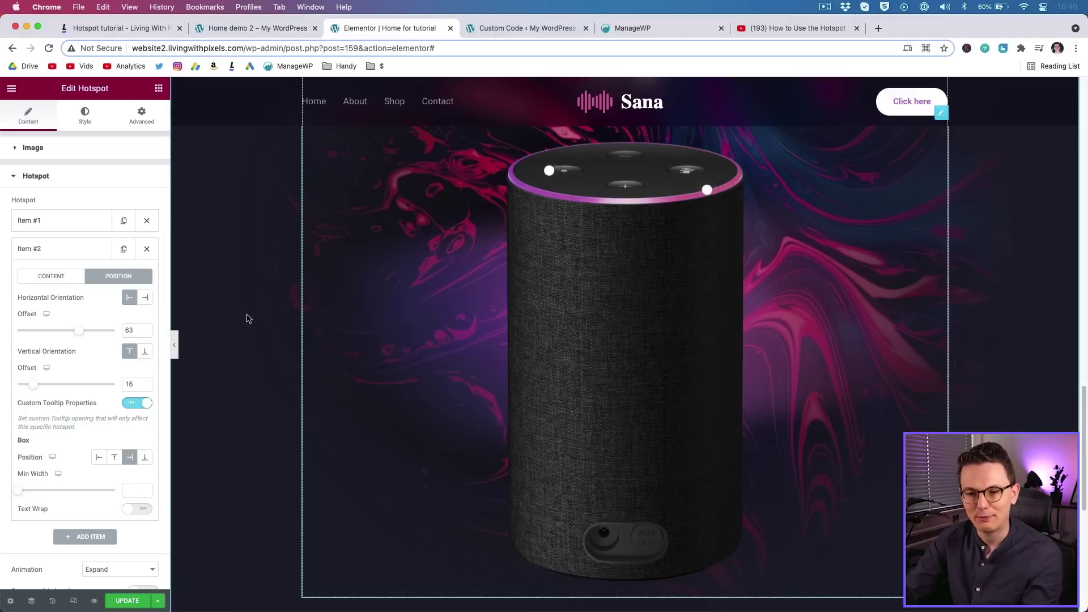
# Step: Replace the second hotspot's tooltip text with "Lorem ipsum dolor sit amet, consectetur adipiscing elit, sed do eiusmod tempor incididunt ut labore et dolore magna aliqua."
pyautogui.click(71, 278)
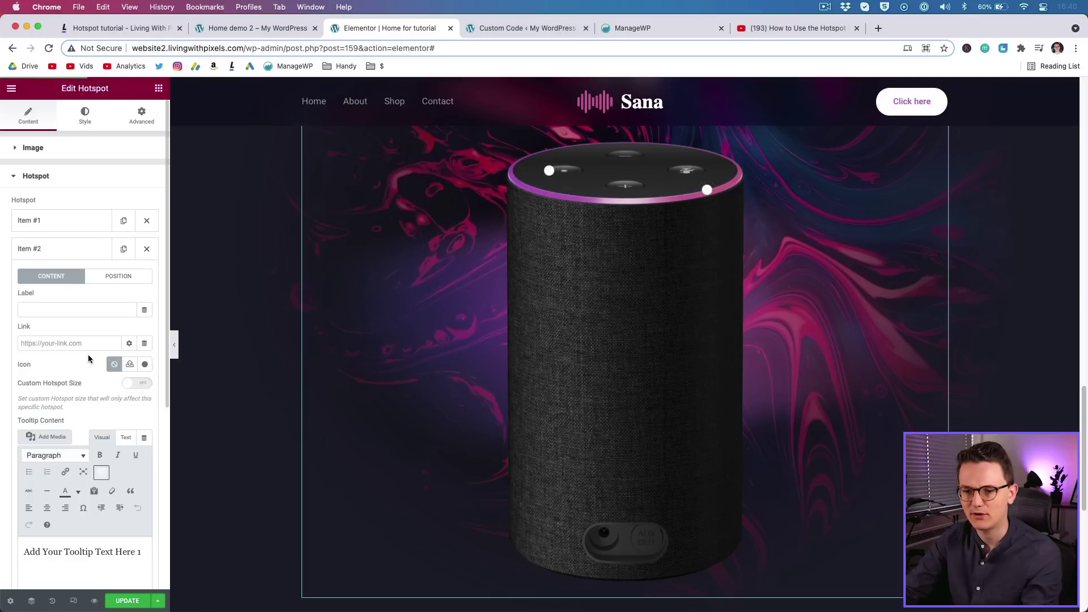
pyautogui.scroll(-3, 14, 420)
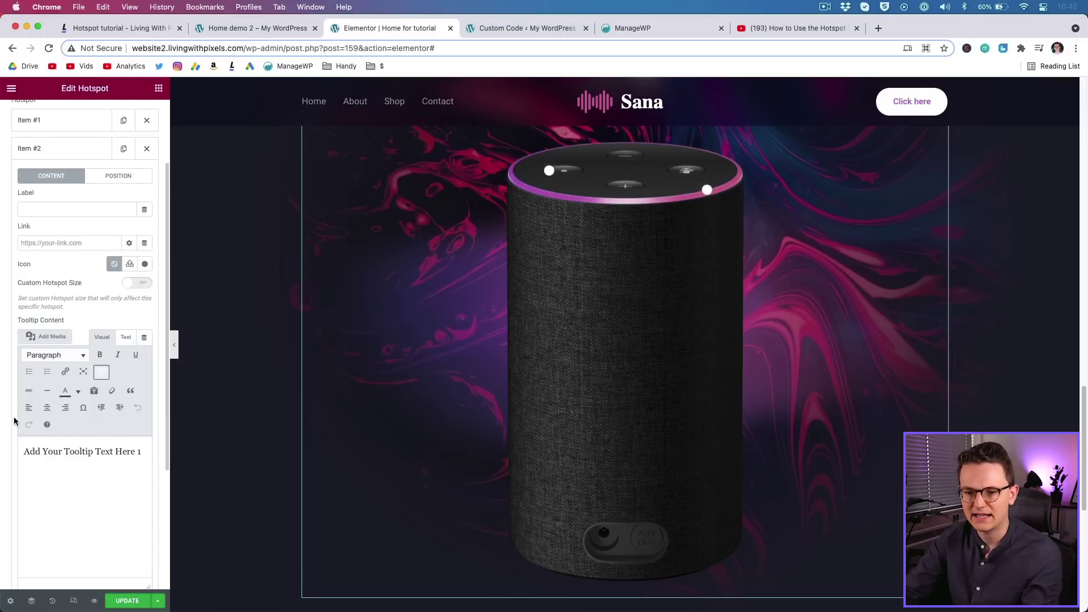
pyautogui.scroll(-1, 14, 421)
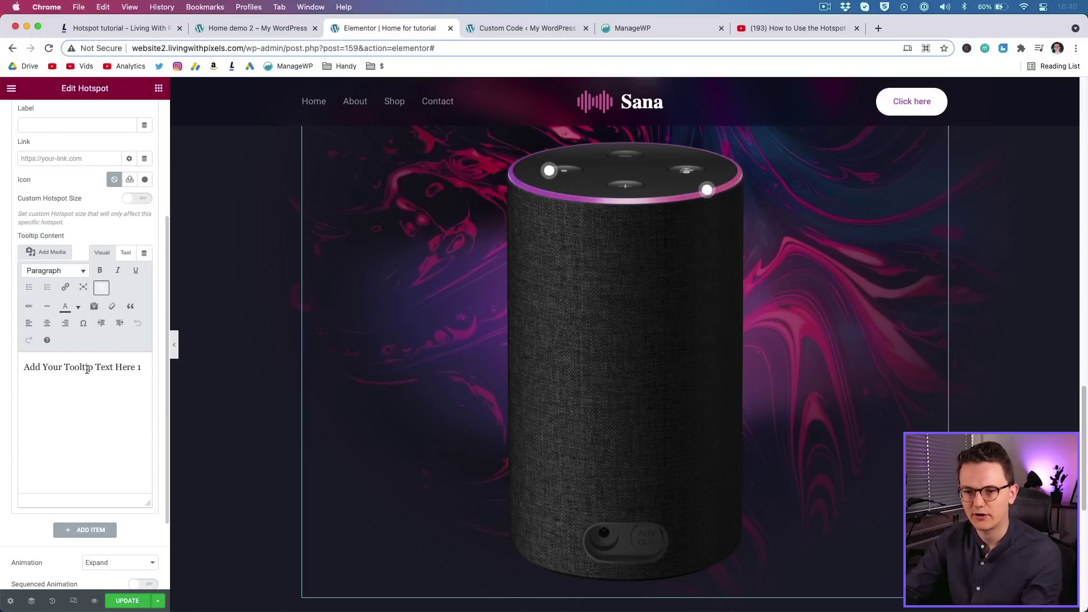
pyautogui.click(151, 394)
pyautogui.write('.')
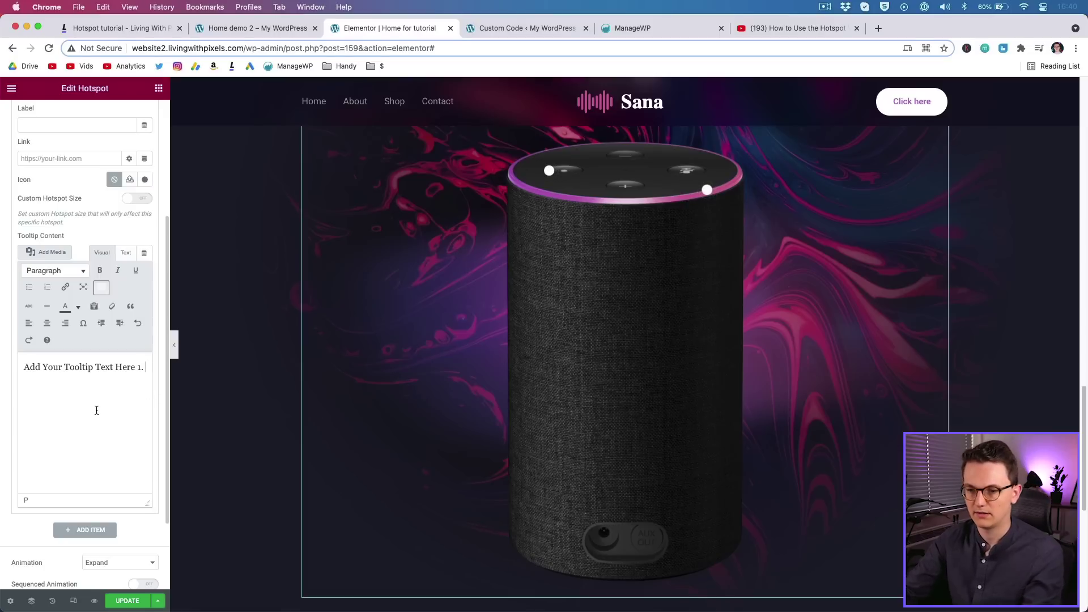
pyautogui.press('super+a')
pyautogui.write('Lorem ipsum dolor sit amet, consectetur adipiscing elit, sed do eiusmod tempor incididunt ut labore et dolore magna aliqua.')
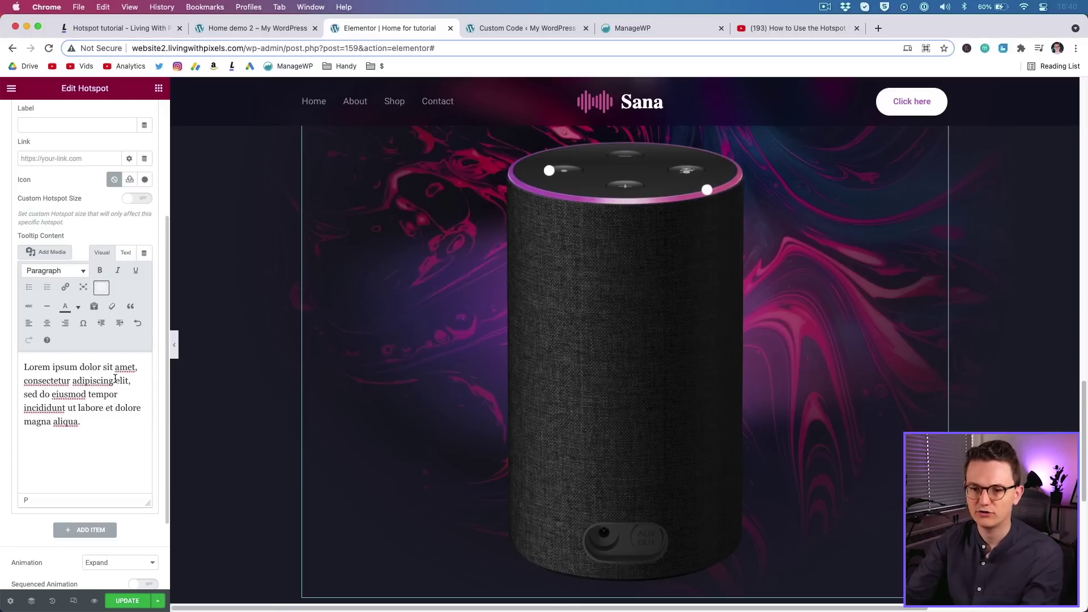
# Step: Split "Lorem ipsum" onto its own line above a paragraph starting with "Dolor", format it as Heading 5, and preview the tooltip
pyautogui.press('Return')
pyautogui.press('BackSpace')
pyautogui.write('D')
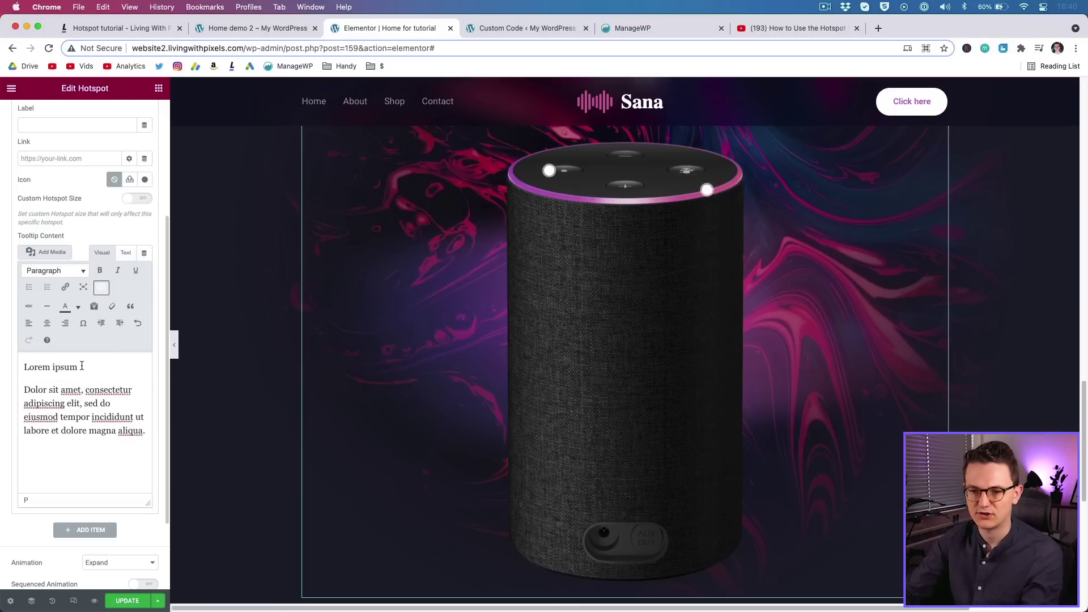
pyautogui.moveTo(84, 369); pyautogui.dragTo(20, 365)
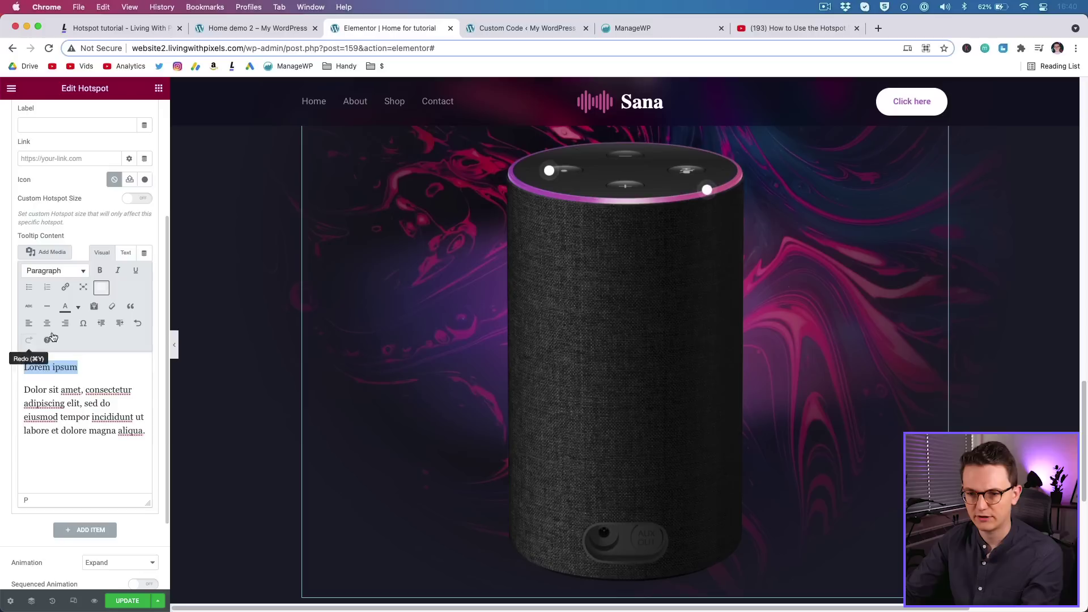
pyautogui.click(67, 273)
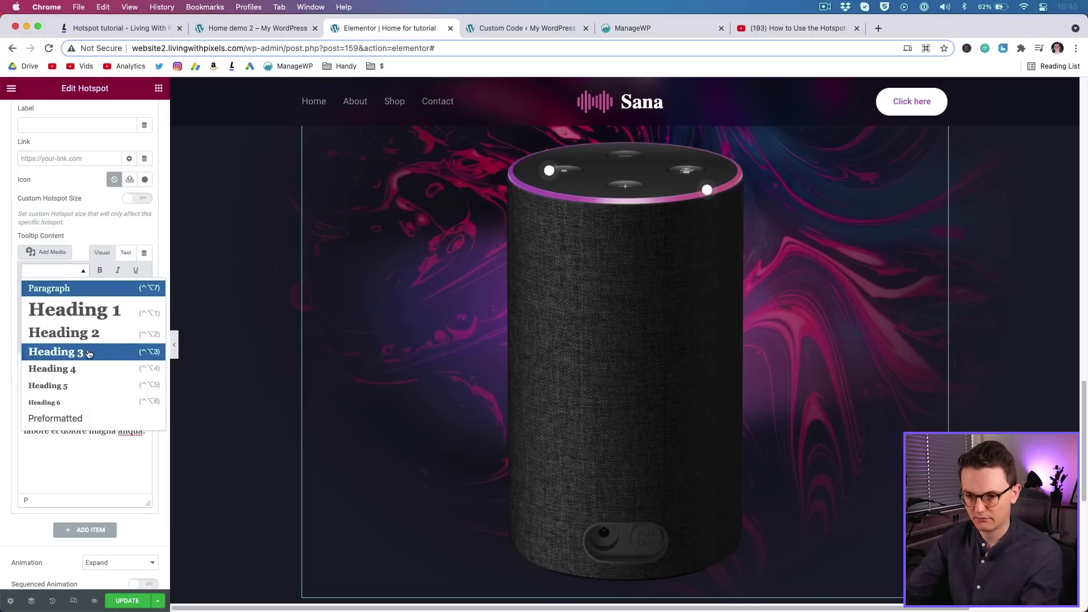
pyautogui.click(78, 387)
pyautogui.click(71, 412)
pyautogui.click(709, 191)
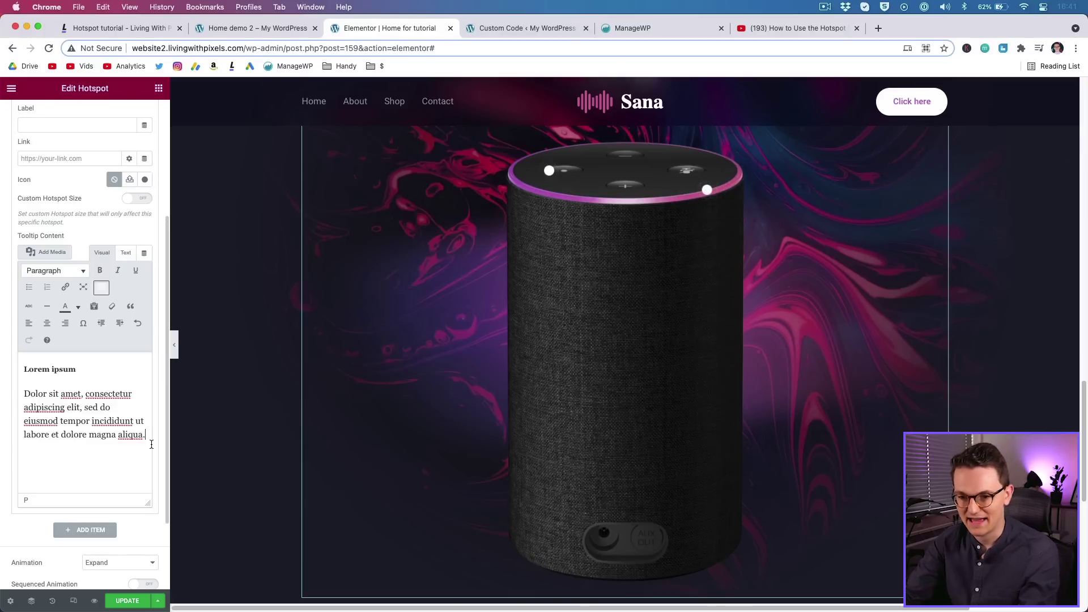
# Step: Add a "$45" line below the tooltip paragraph, format it as Heading 5, and preview the second hotspot's tooltip
pyautogui.press('Return')
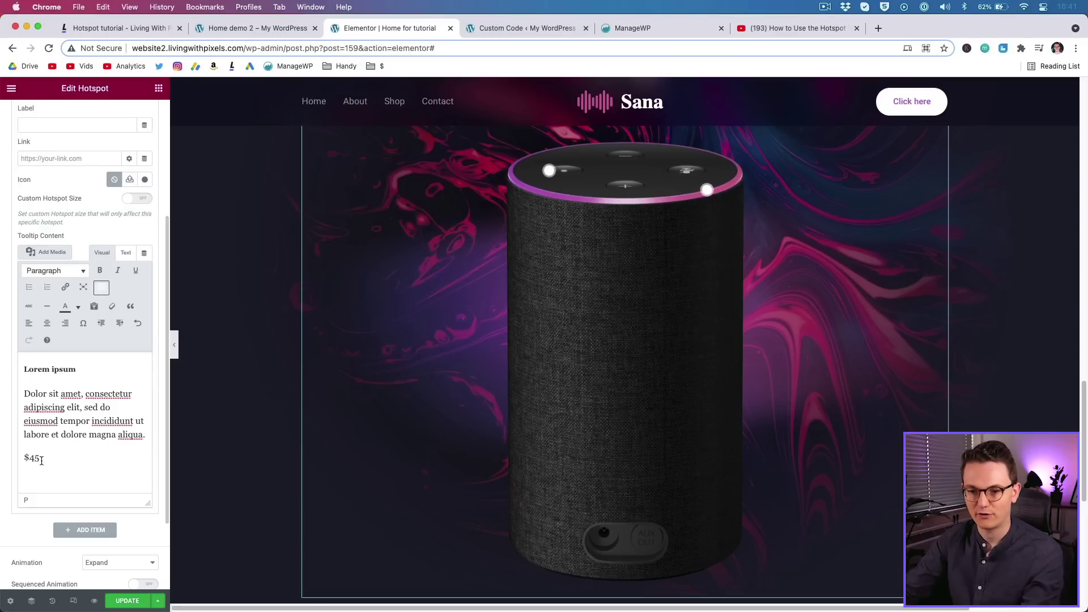
pyautogui.moveTo(18, 458); pyautogui.dragTo(20, 458)
pyautogui.click(55, 270)
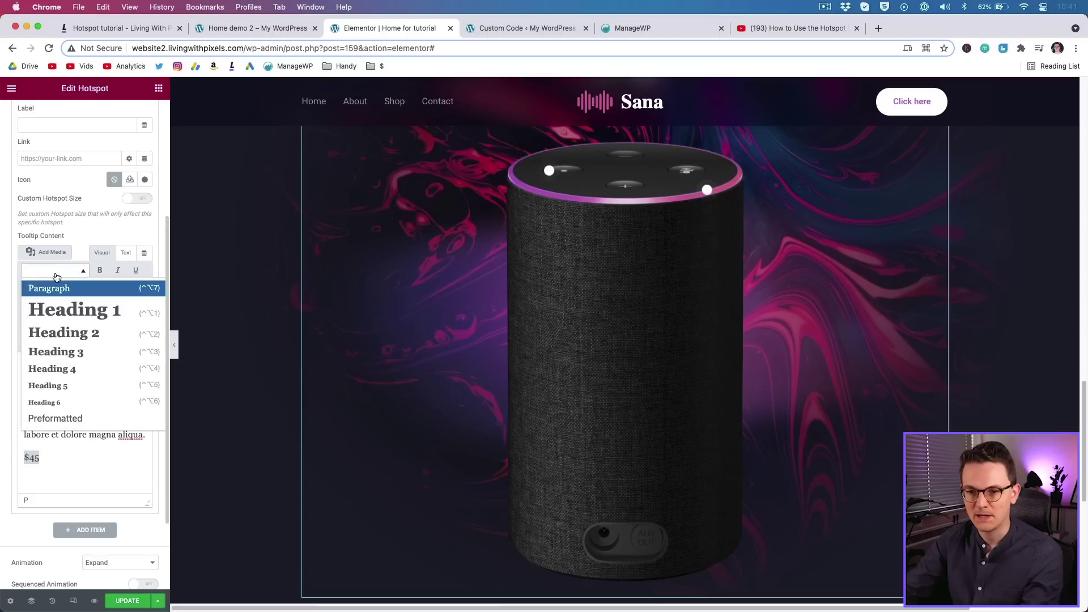
pyautogui.click(79, 385)
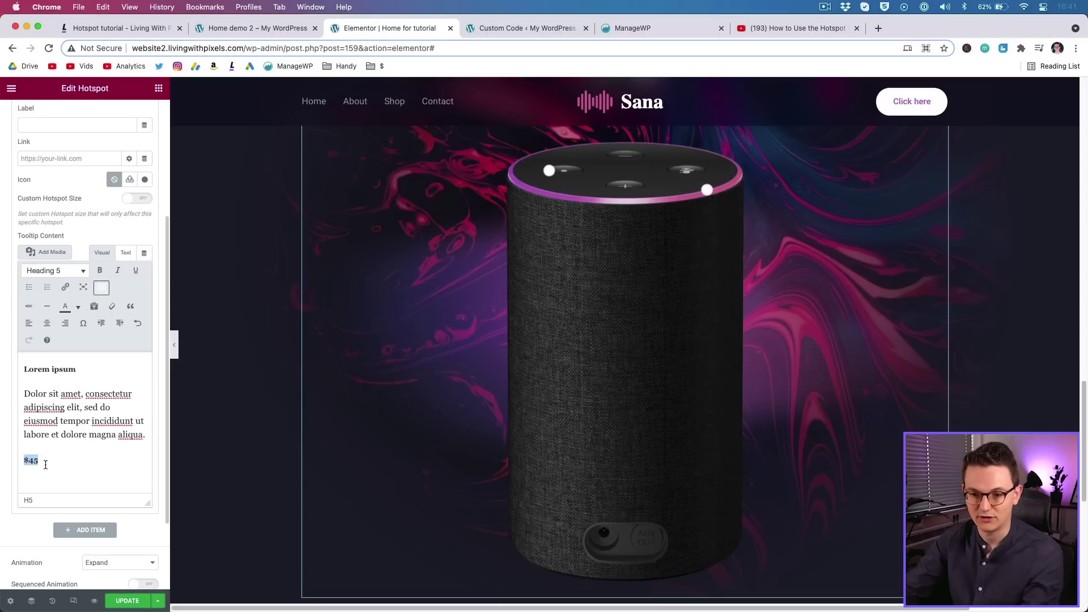
pyautogui.click(706, 189)
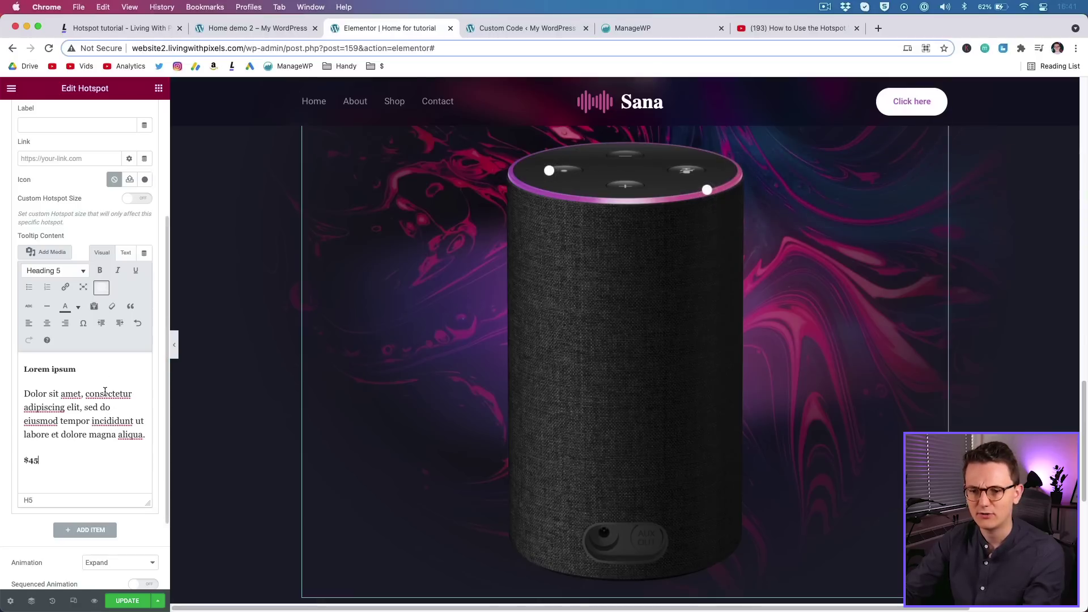
# Step: Set the second hotspot's tooltip minimum width to 350, preview it, and turn on text wrap
pyautogui.scroll(3, 80, 301)
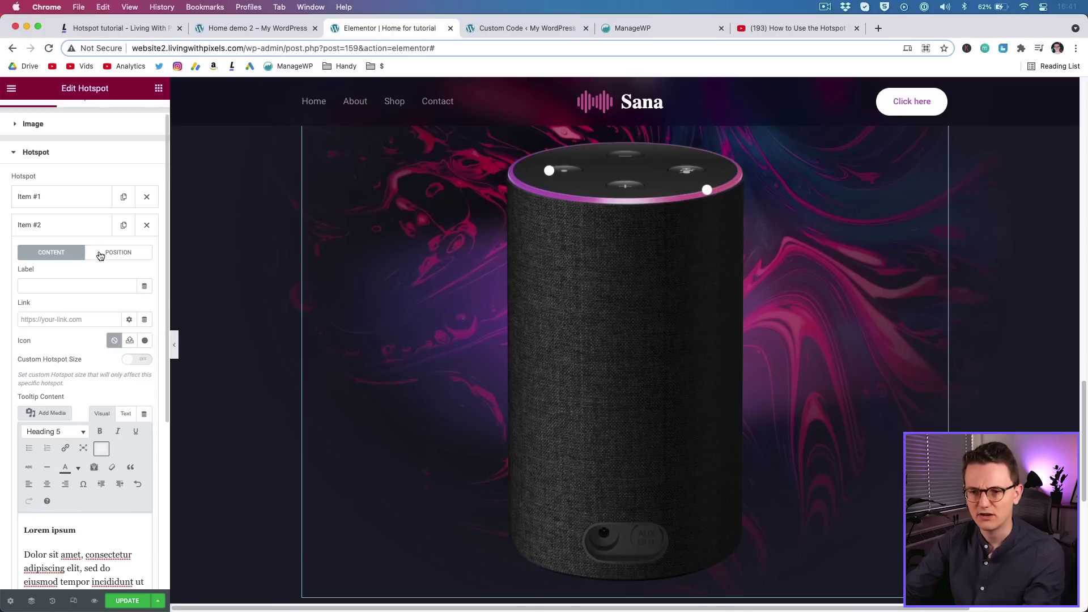
pyautogui.click(100, 255)
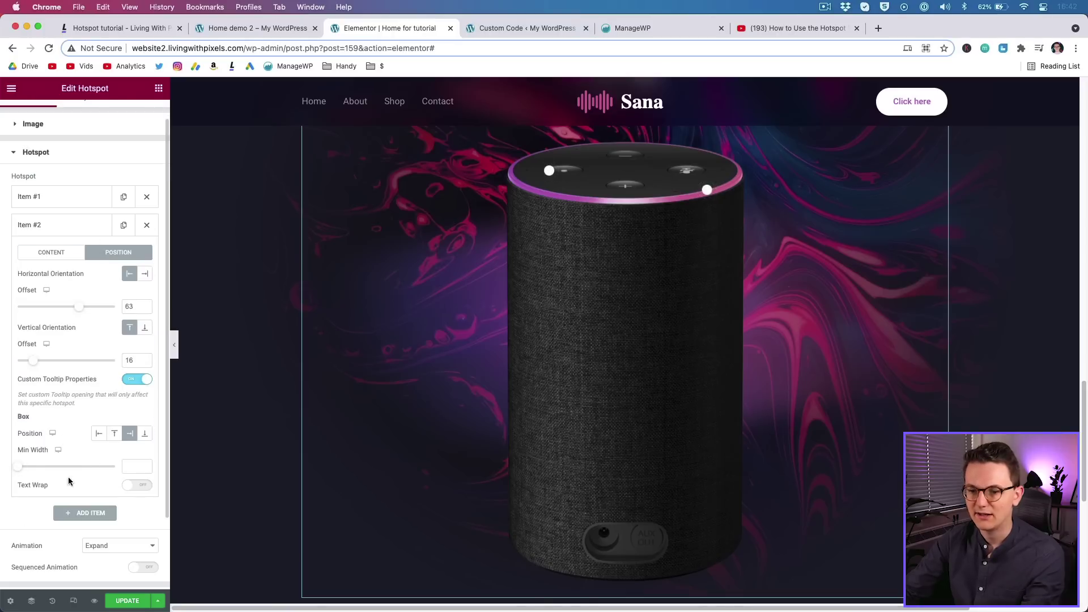
pyautogui.moveTo(17, 469); pyautogui.dragTo(36, 469)
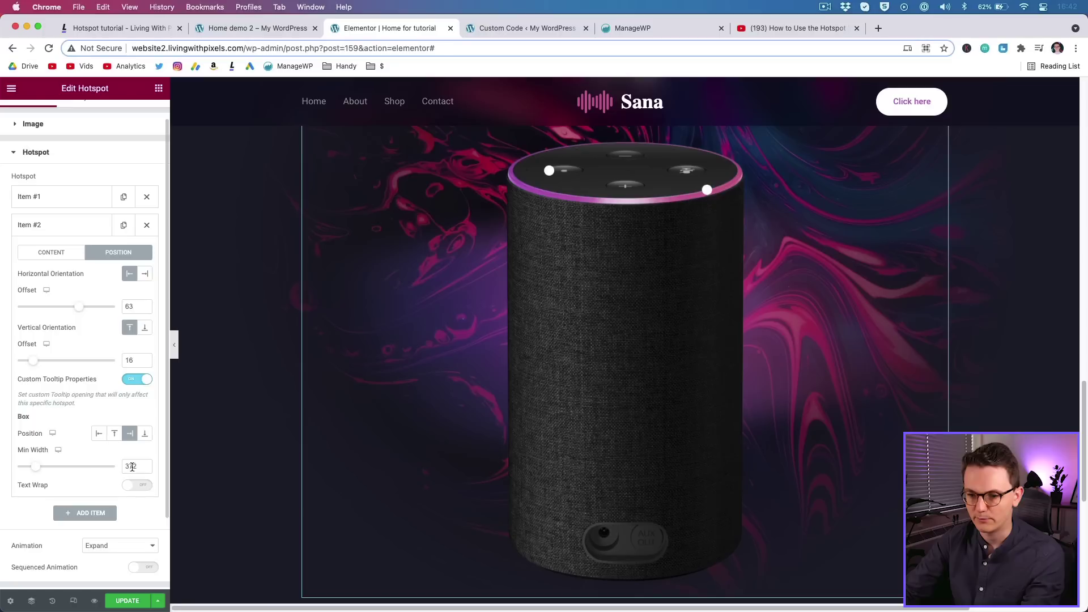
pyautogui.write('350')
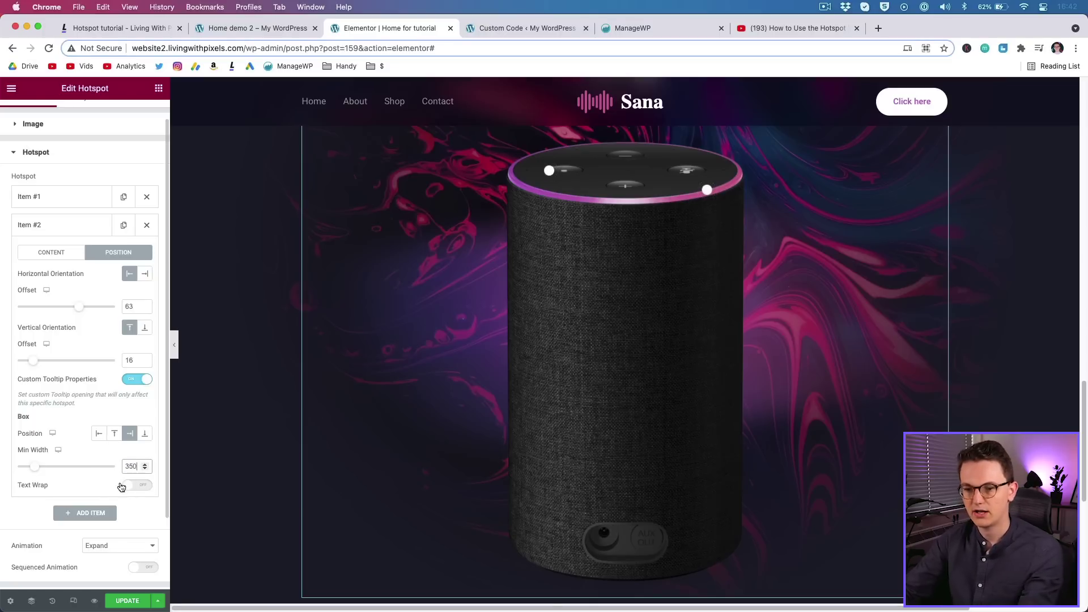
pyautogui.click(708, 193)
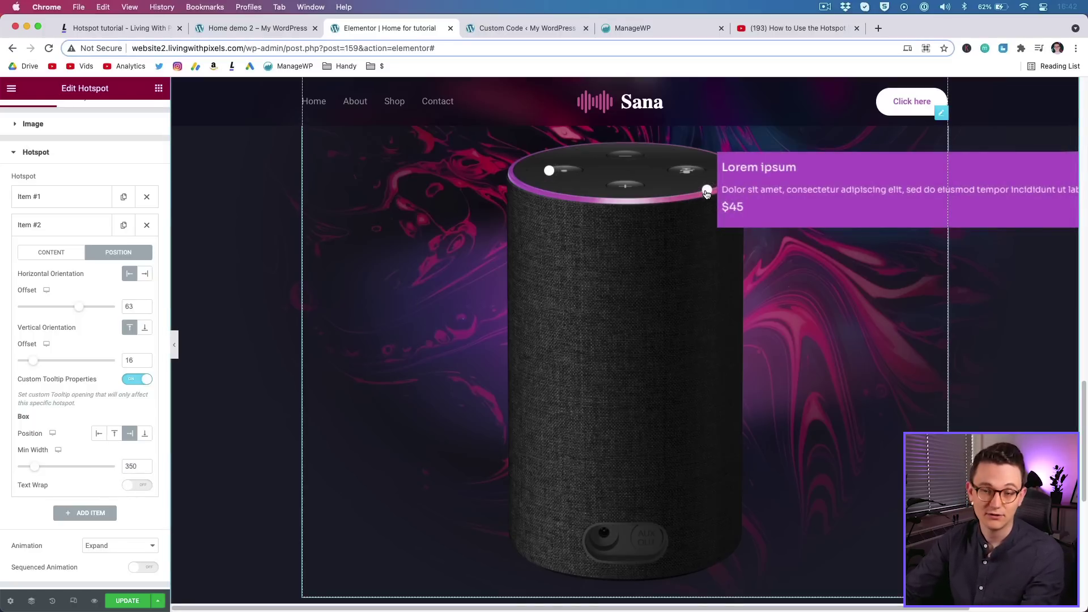
pyautogui.click(138, 485)
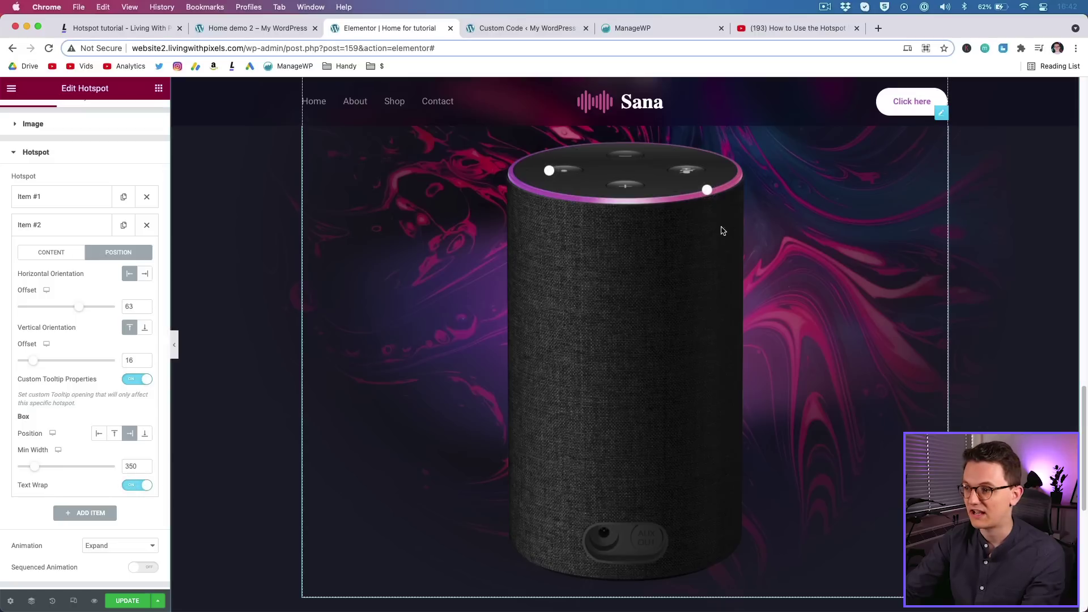
# Step: Set the tooltip box color to translucent white #FFFFFF1F and preview the second hotspot's tooltip
pyautogui.moveTo(708, 192)
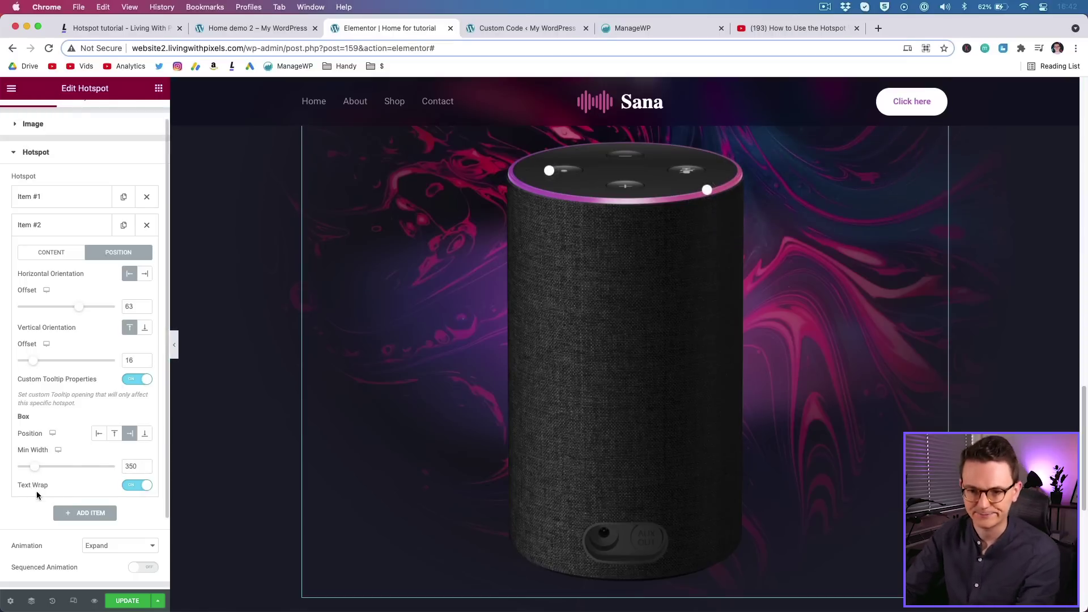
pyautogui.click(707, 190)
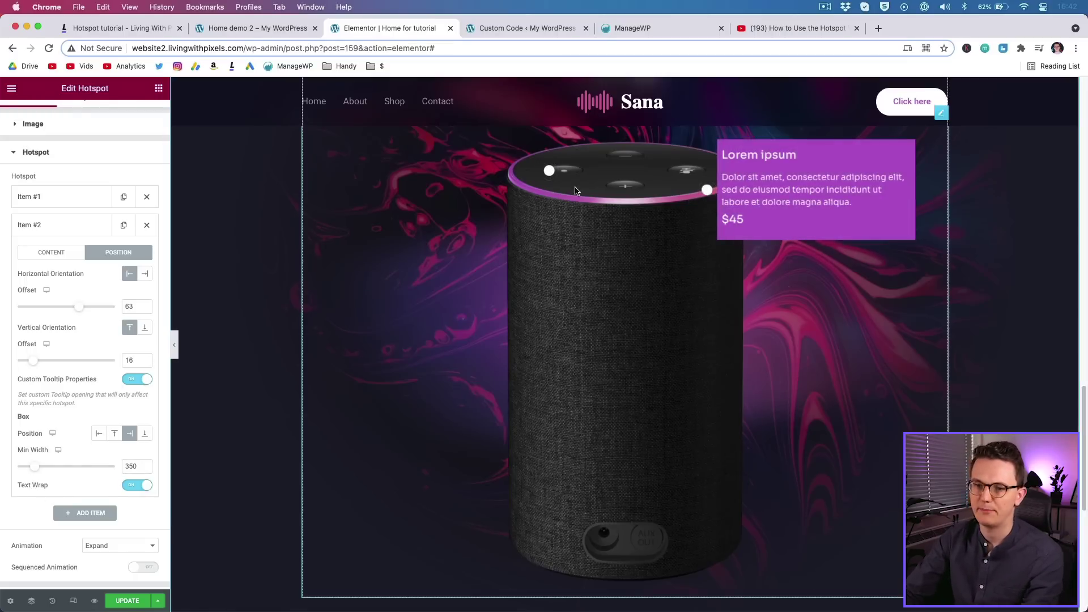
pyautogui.scroll(1, 57, 266)
pyautogui.click(85, 115)
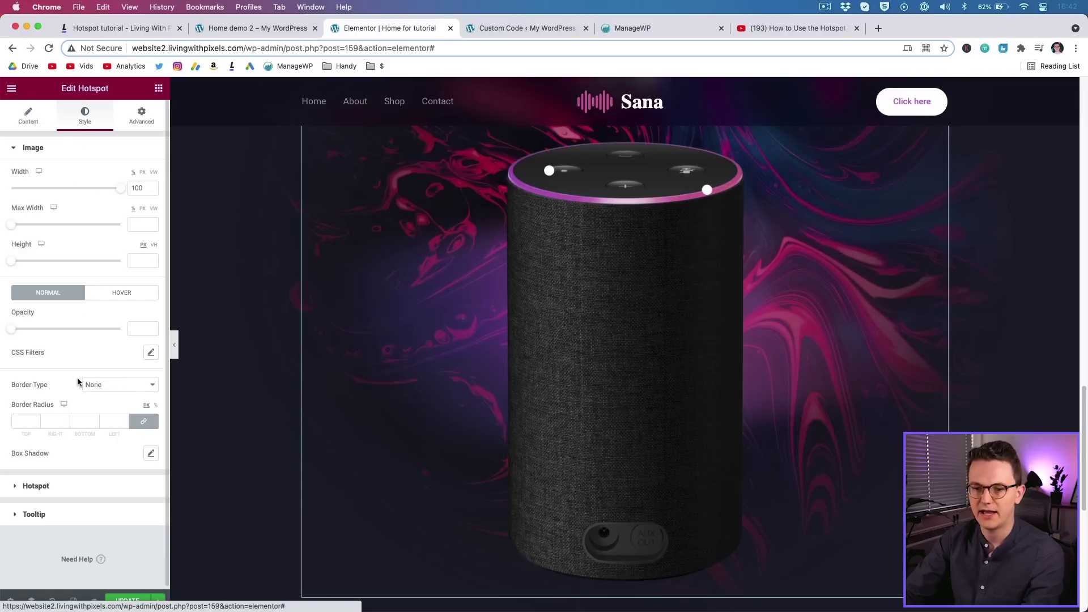
pyautogui.click(53, 516)
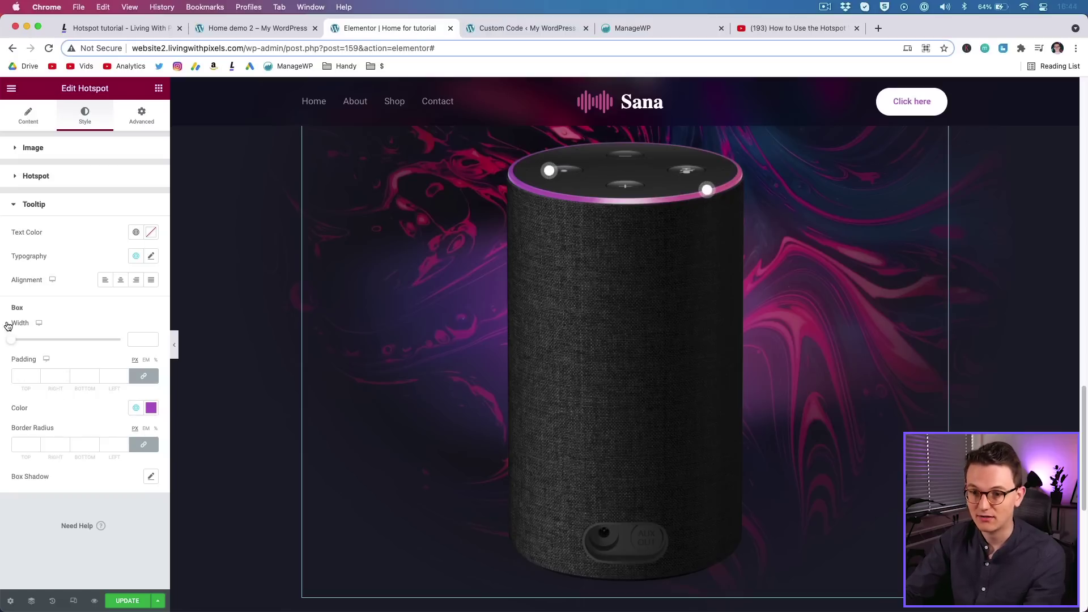
pyautogui.click(150, 408)
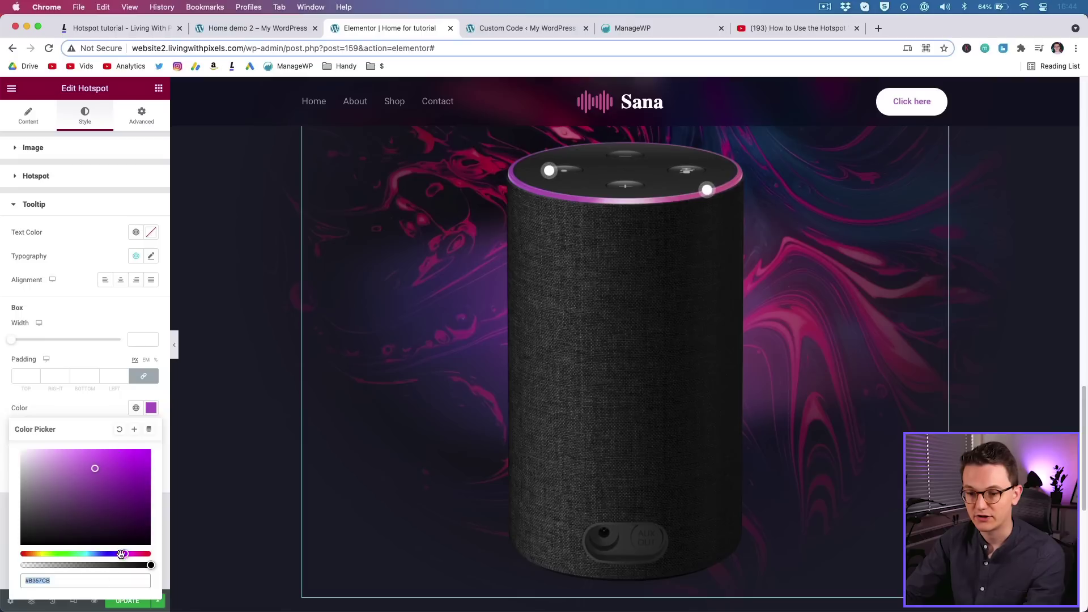
pyautogui.write('#FFEFFF')
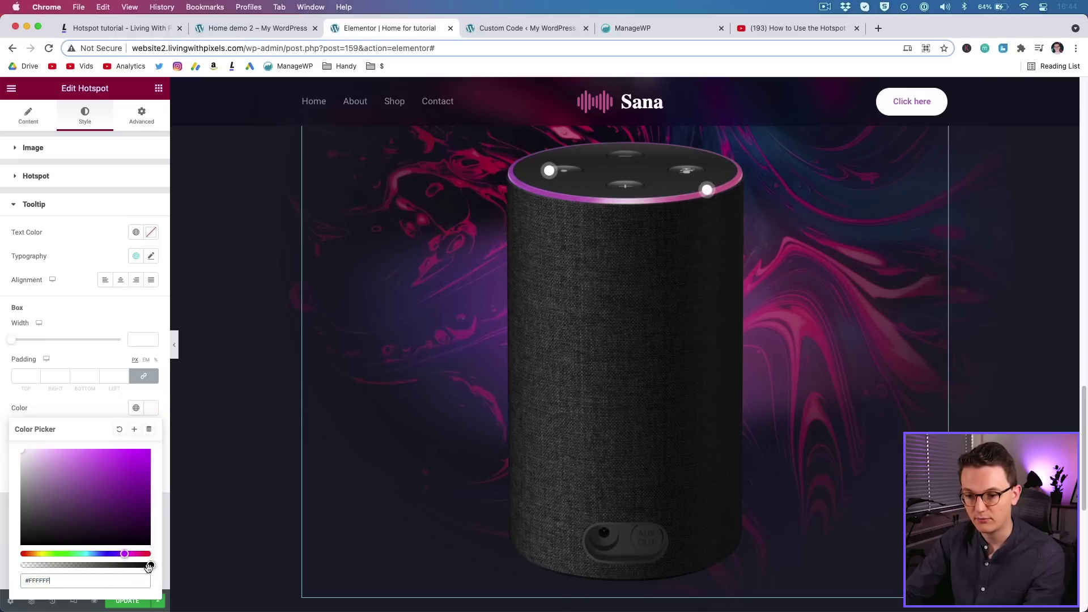
pyautogui.moveTo(151, 565); pyautogui.dragTo(36, 565)
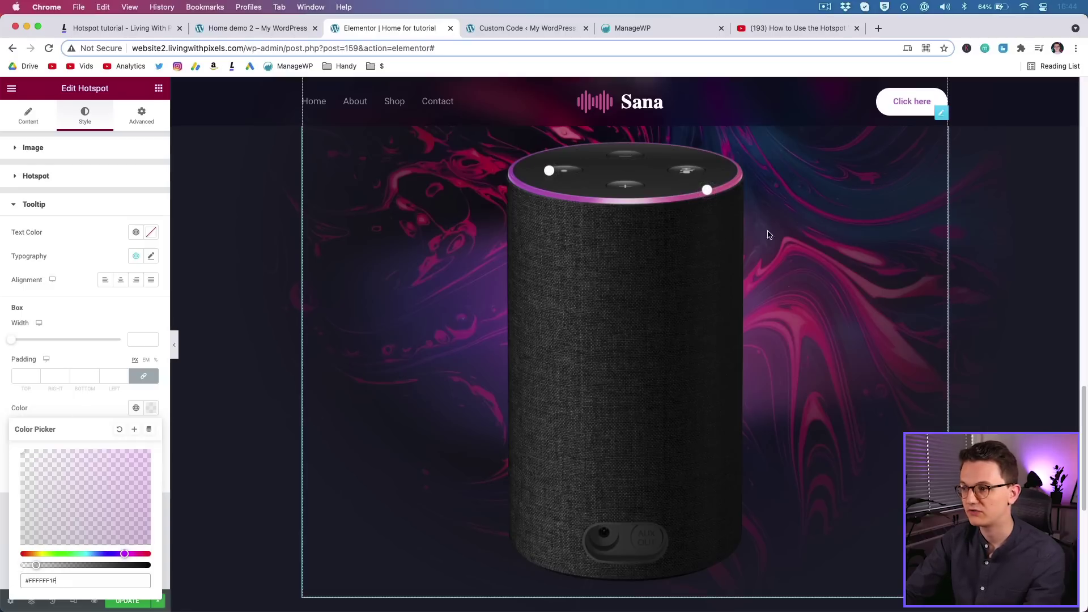
pyautogui.click(707, 190)
pyautogui.moveTo(707, 230)
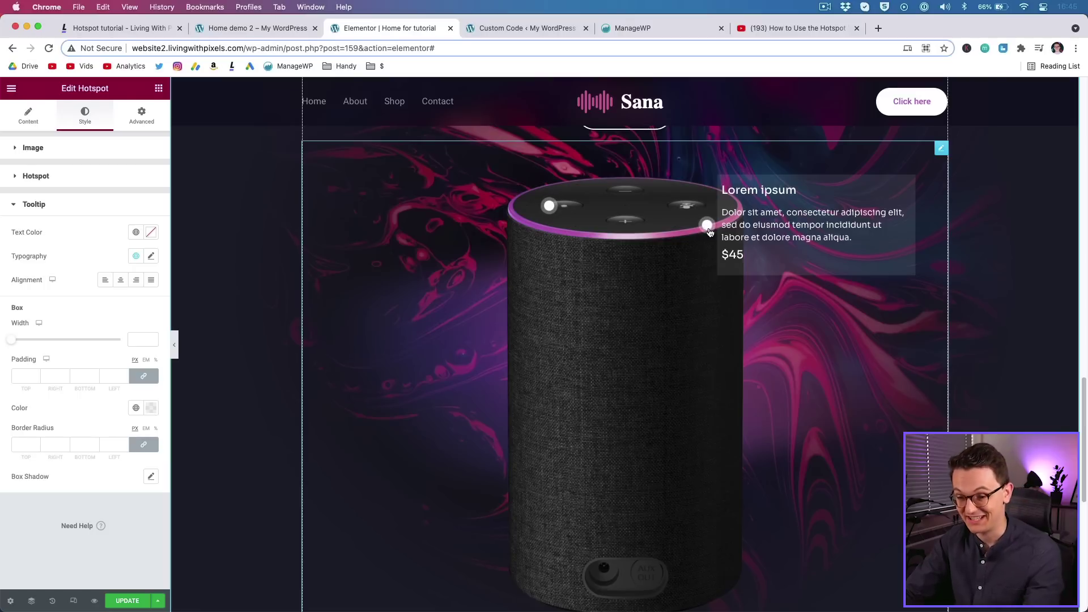
# Step: Set the tooltip padding to 30 px top and bottom and 35 px left and right, and preview the second hotspot
pyautogui.click(21, 376)
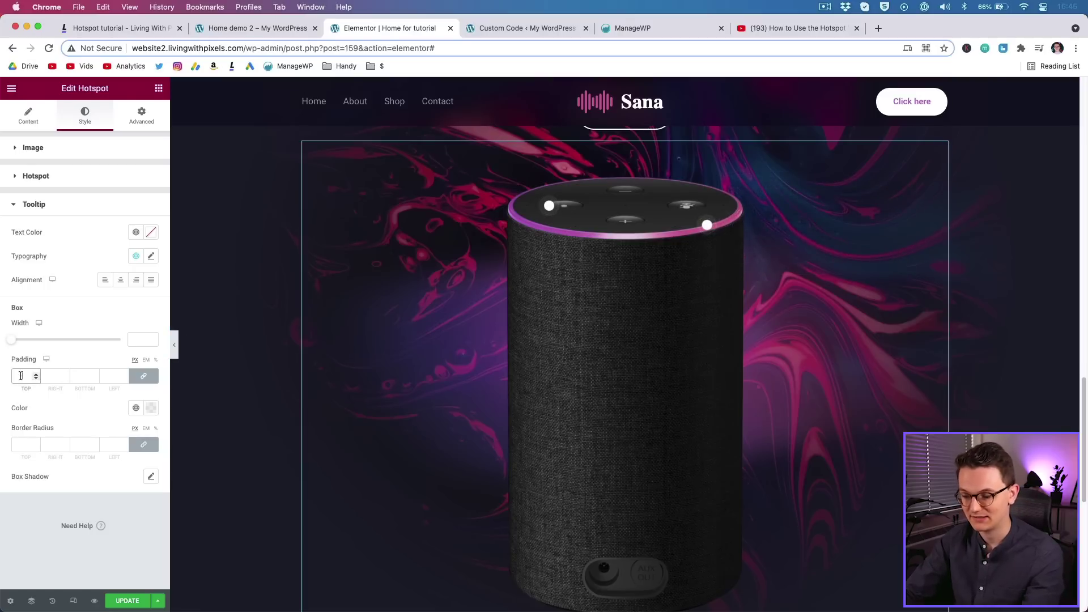
pyautogui.write('30')
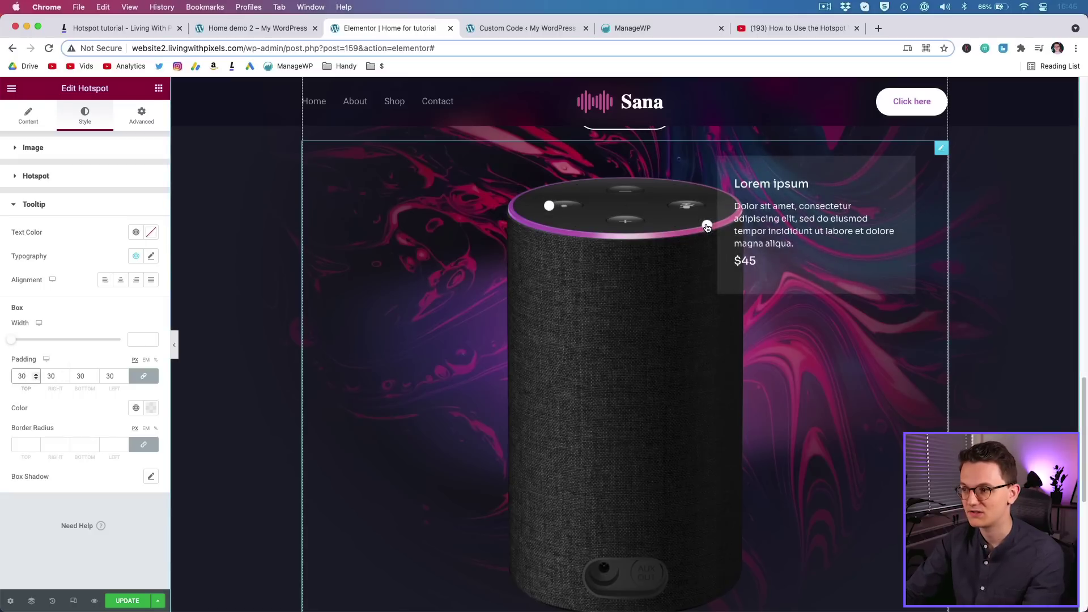
pyautogui.click(143, 376)
pyautogui.doubleClick(51, 376)
pyautogui.write('35')
pyautogui.doubleClick(110, 376)
pyautogui.write('35')
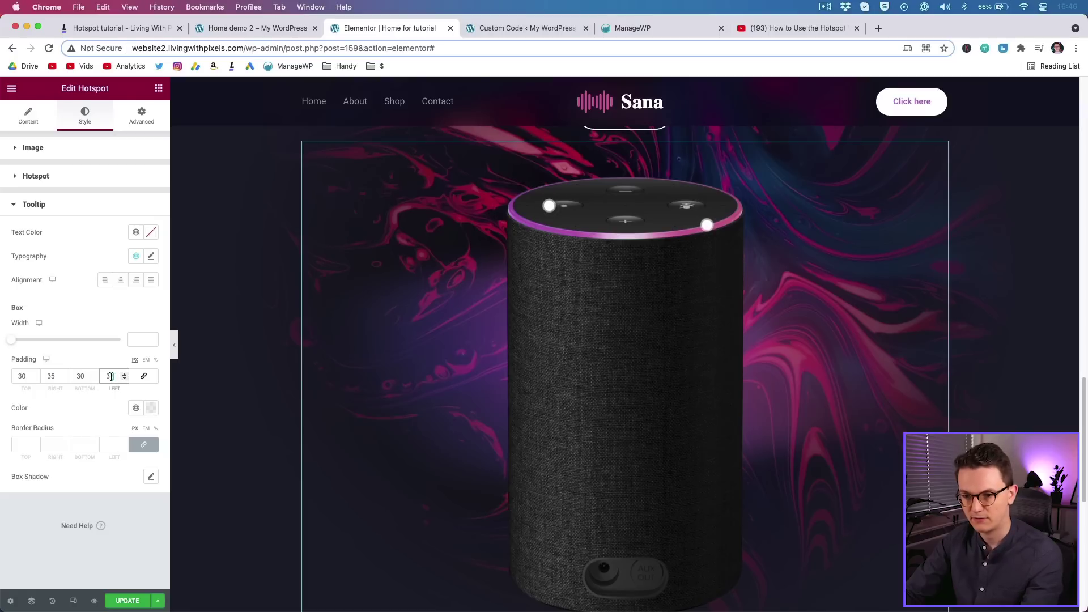
pyautogui.moveTo(706, 228)
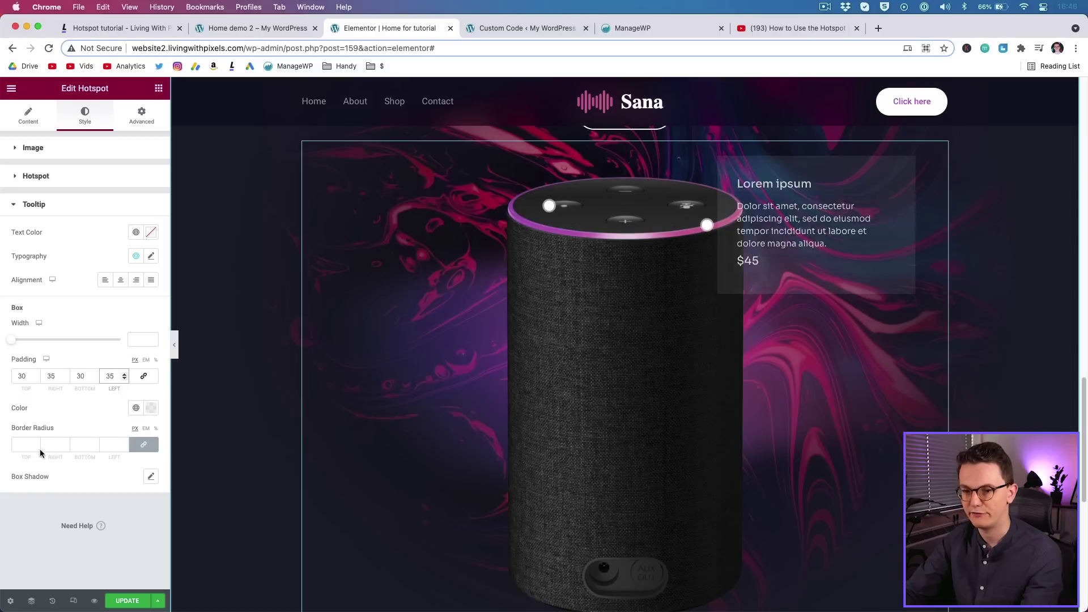
# Step: Round the tooltip box with a 30 px border radius on all corners and preview the second hotspot
pyautogui.click(23, 444)
pyautogui.write('30')
pyautogui.moveTo(710, 231)
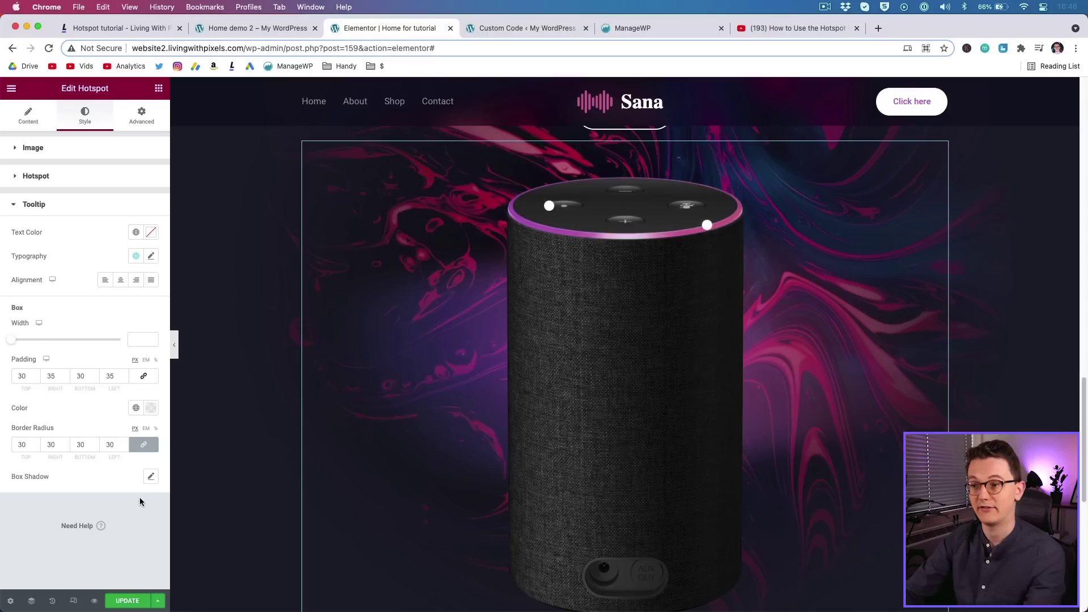
pyautogui.moveTo(708, 226)
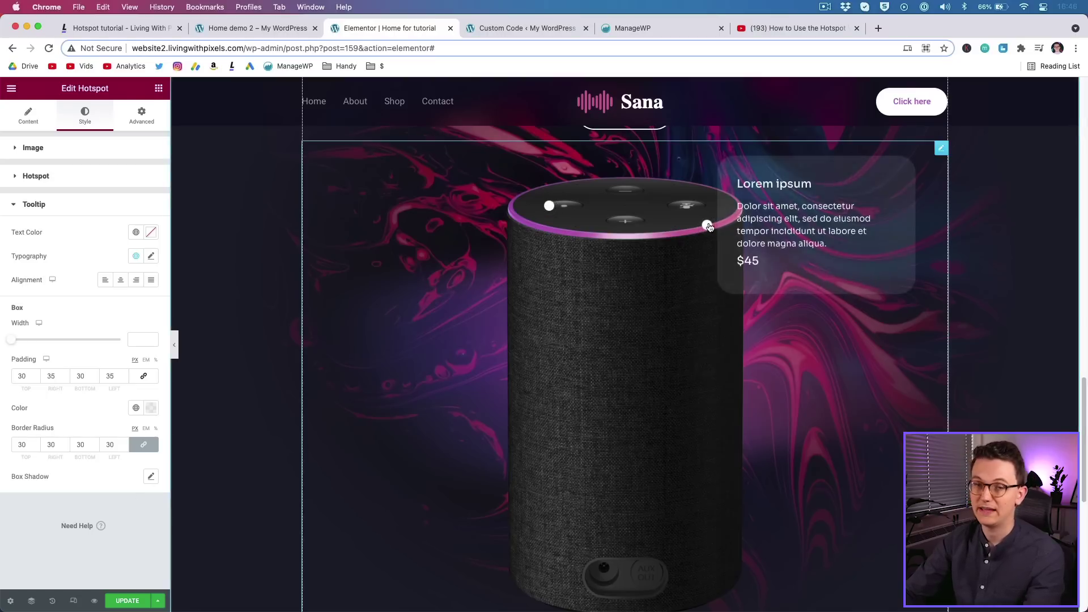
# Step: Save the page, then open its live preview and inspect the second hotspot's tooltip element in the developer tools
pyautogui.click(110, 602)
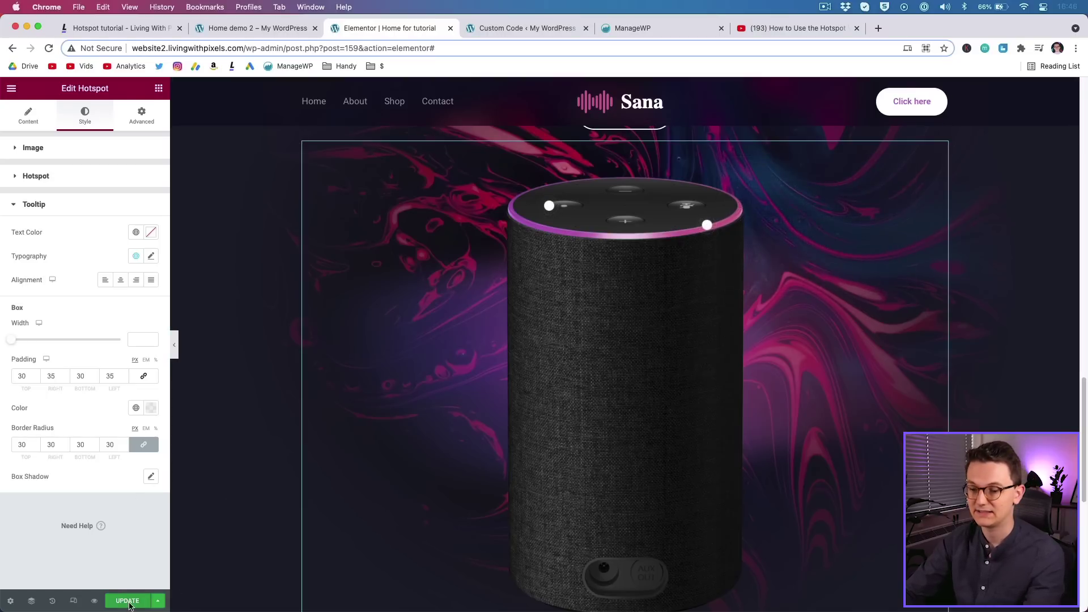
pyautogui.click(95, 602)
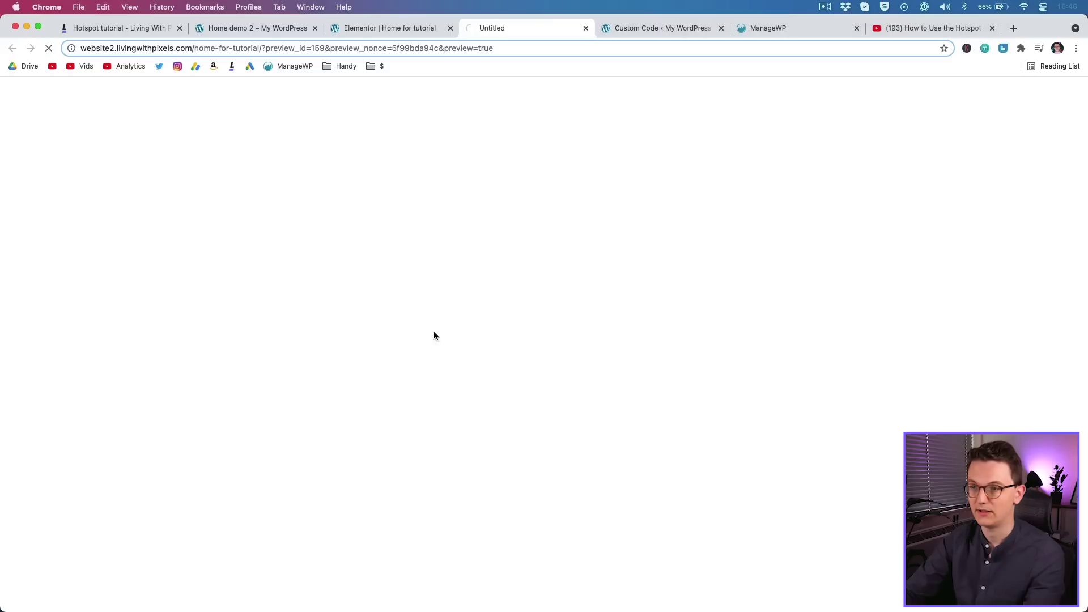
pyautogui.scroll(-10, 560, 344)
pyautogui.scroll(-7, 559, 345)
pyautogui.press('super+r')
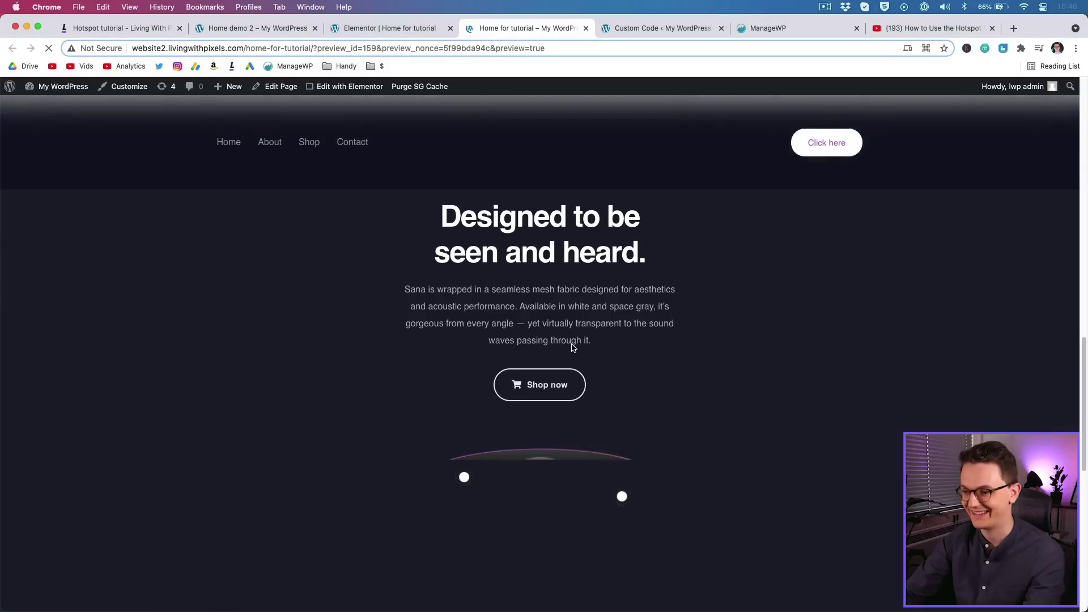
pyautogui.scroll(-4, 685, 343)
pyautogui.press('alt+super+i')
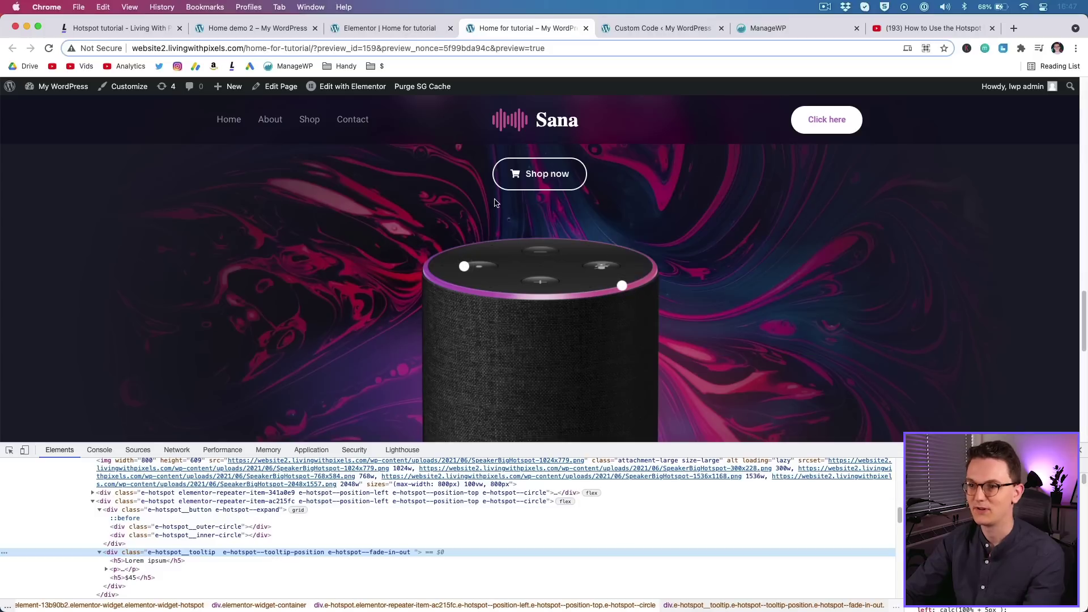
# Step: Copy the full blur-background CSS code, including the style tags, from the Hotspot tutorial resource page
pyautogui.click(110, 26)
pyautogui.scroll(-5, 346, 351)
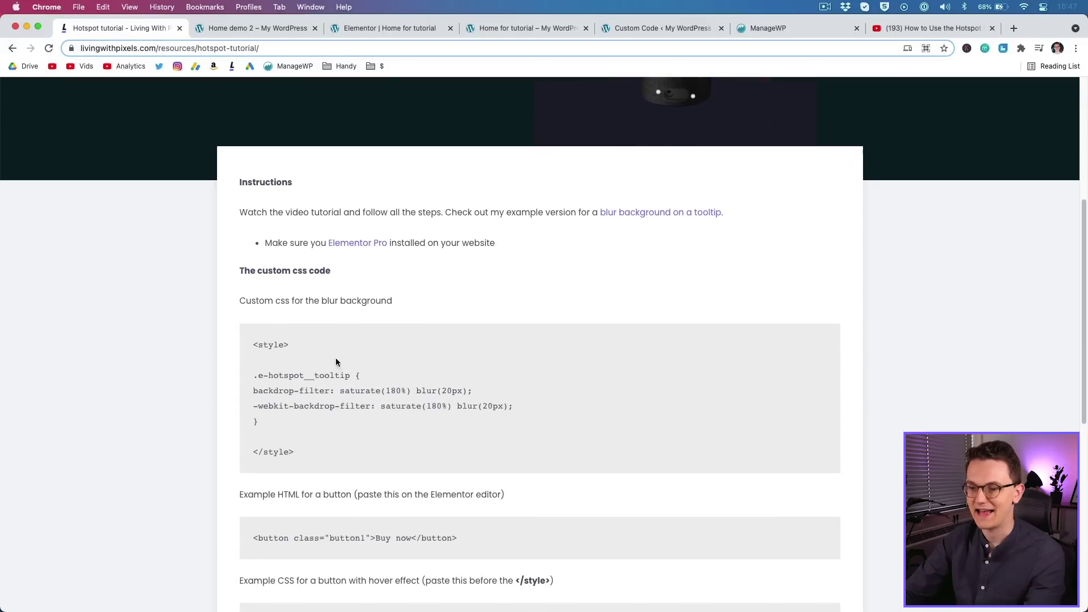
pyautogui.scroll(-1, 339, 363)
pyautogui.moveTo(255, 335); pyautogui.dragTo(313, 452)
pyautogui.press('super+c')
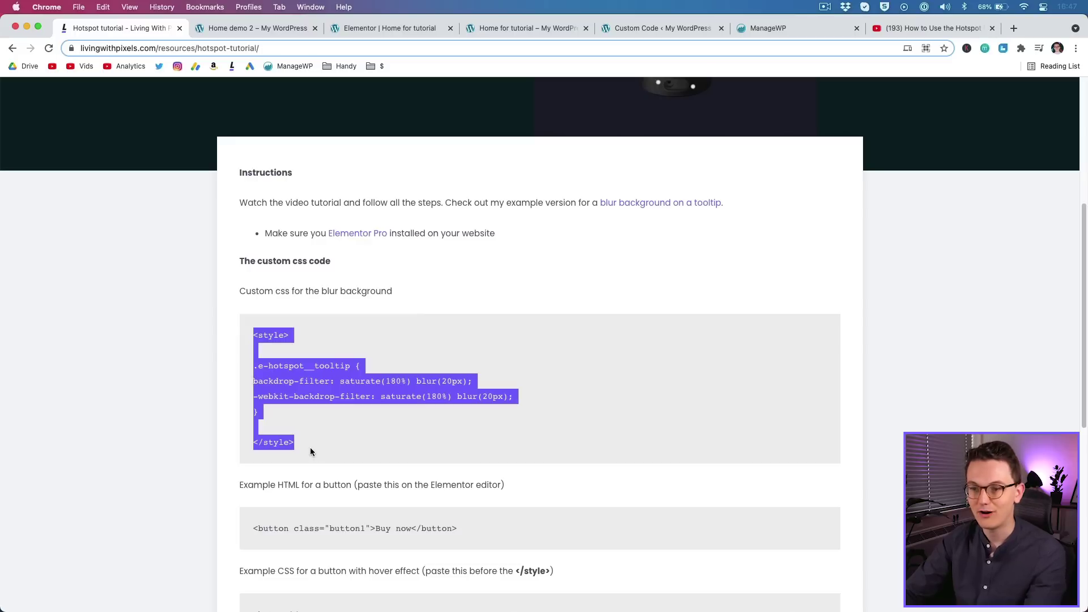
# Step: Close the developer tools on the page preview and start a new Elementor custom code snippet from the WordPress dashboard
pyautogui.click(503, 30)
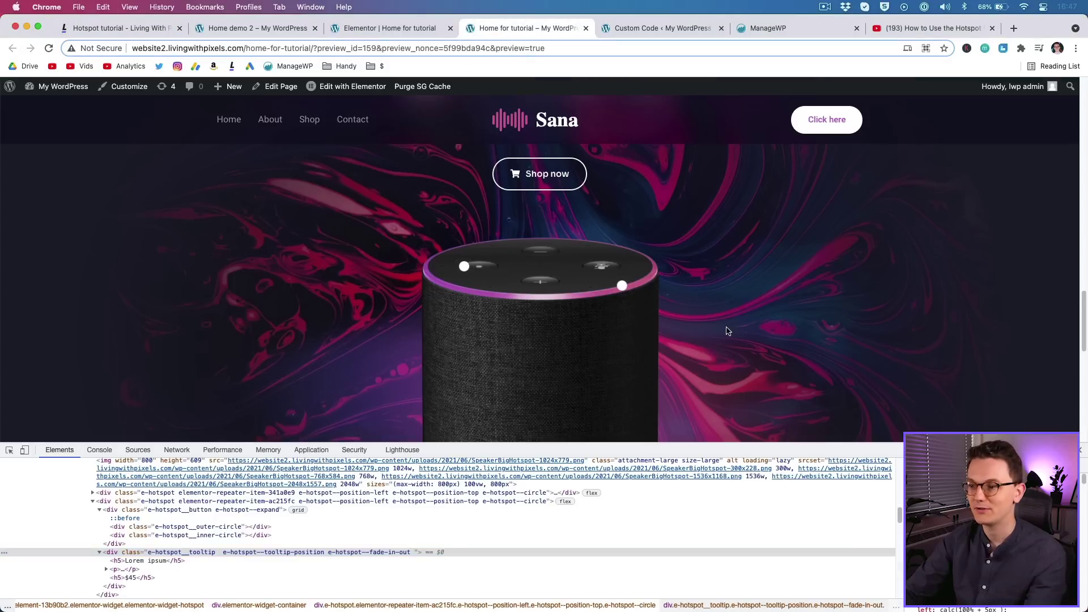
pyautogui.press('super+alt+i')
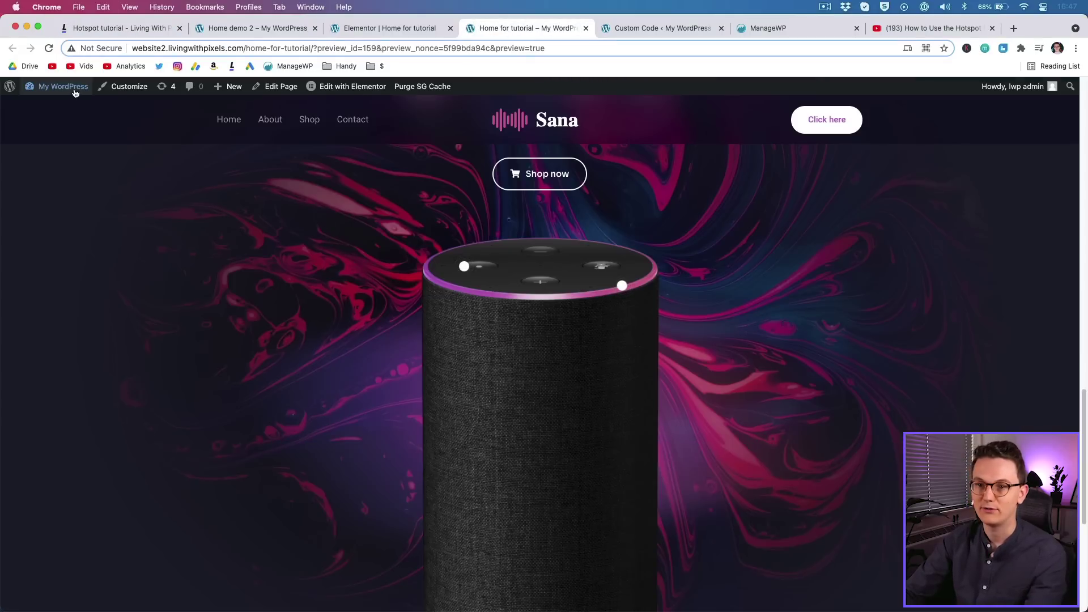
pyautogui.click(40, 107)
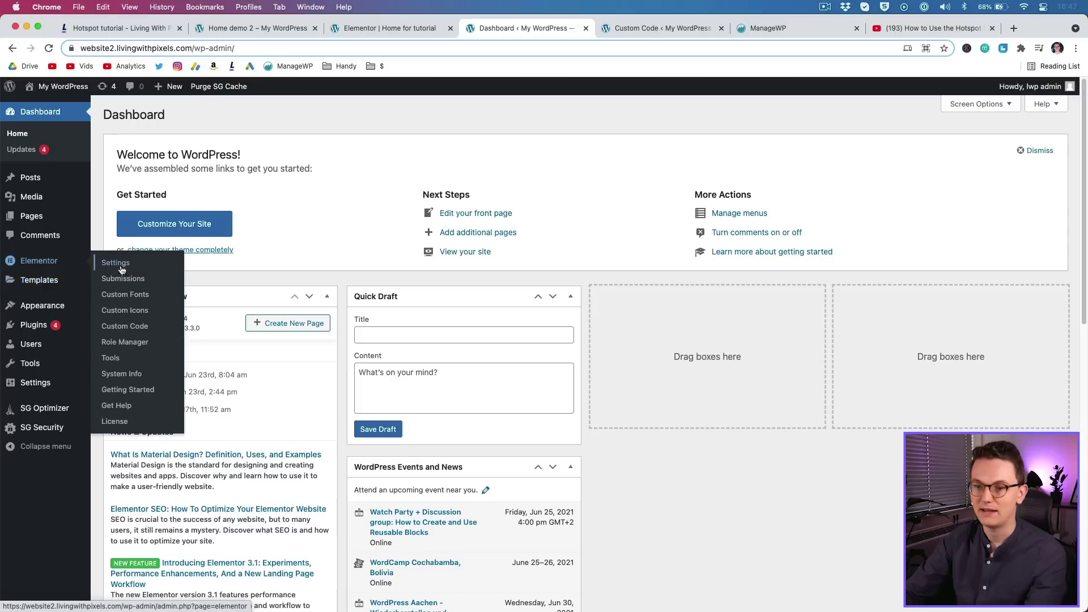
pyautogui.click(125, 326)
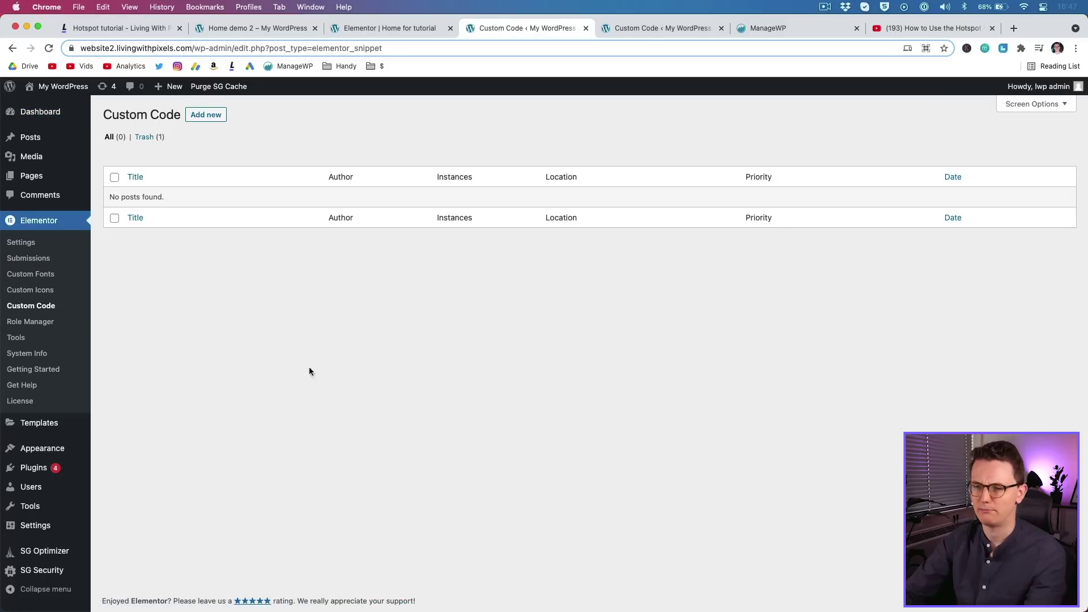
pyautogui.click(210, 116)
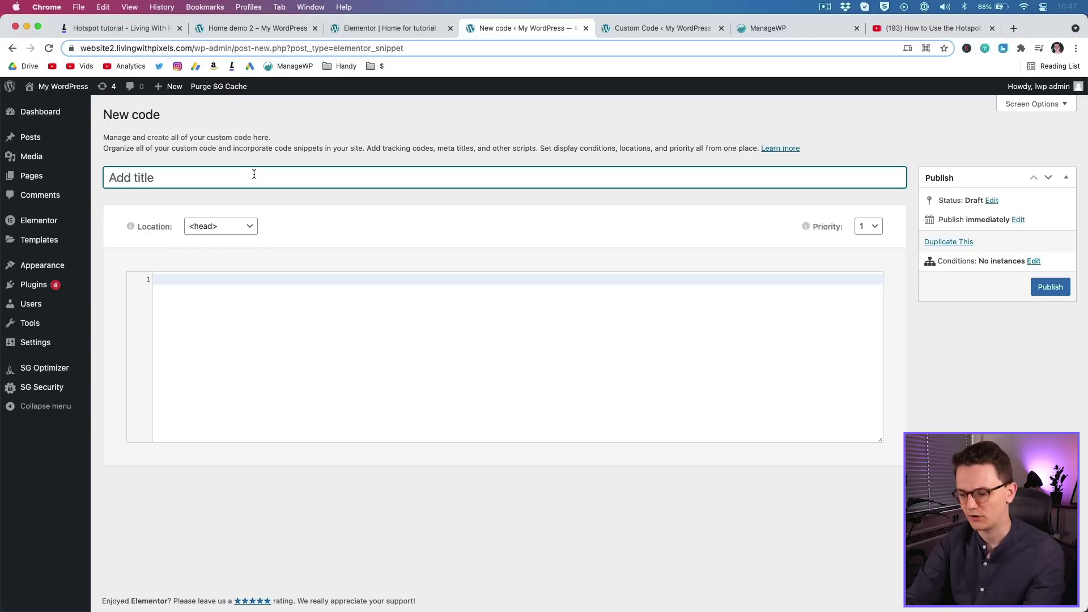
# Step: Title the snippet "Hotspot blur bg" with the copied blur CSS as its code, and publish it for the entire site
pyautogui.write('Hotspot bl')
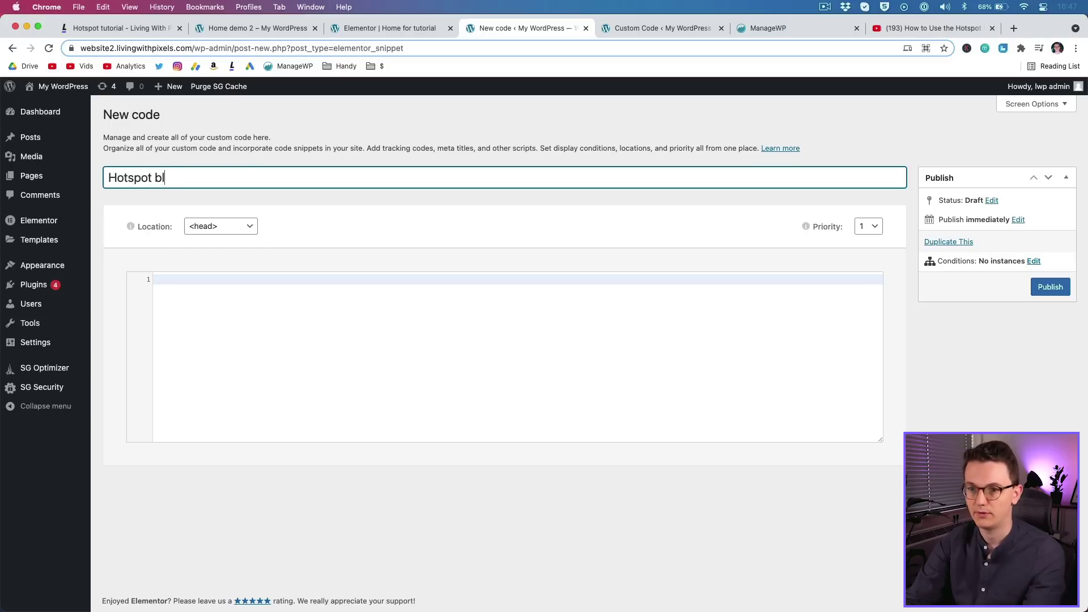
pyautogui.write('ur bg')
pyautogui.click(204, 296)
pyautogui.press('super+v')
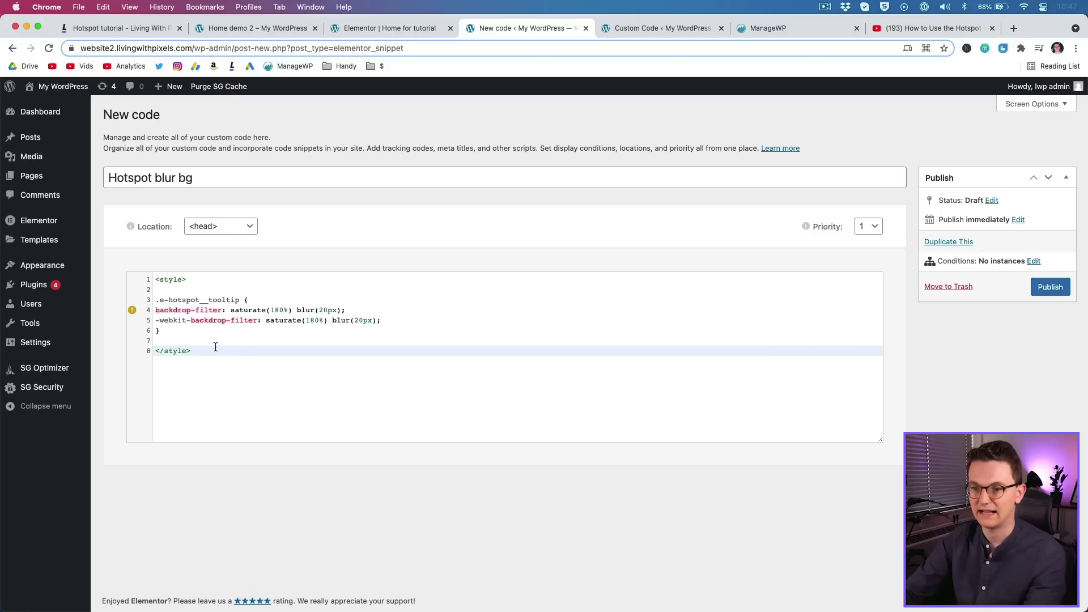
pyautogui.press('super+s')
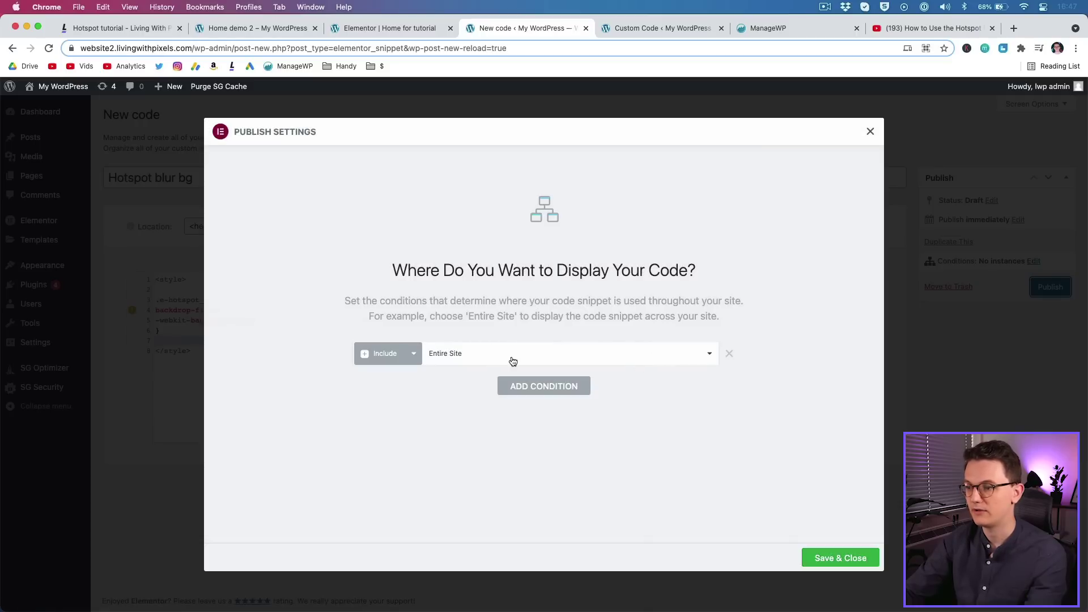
pyautogui.click(846, 560)
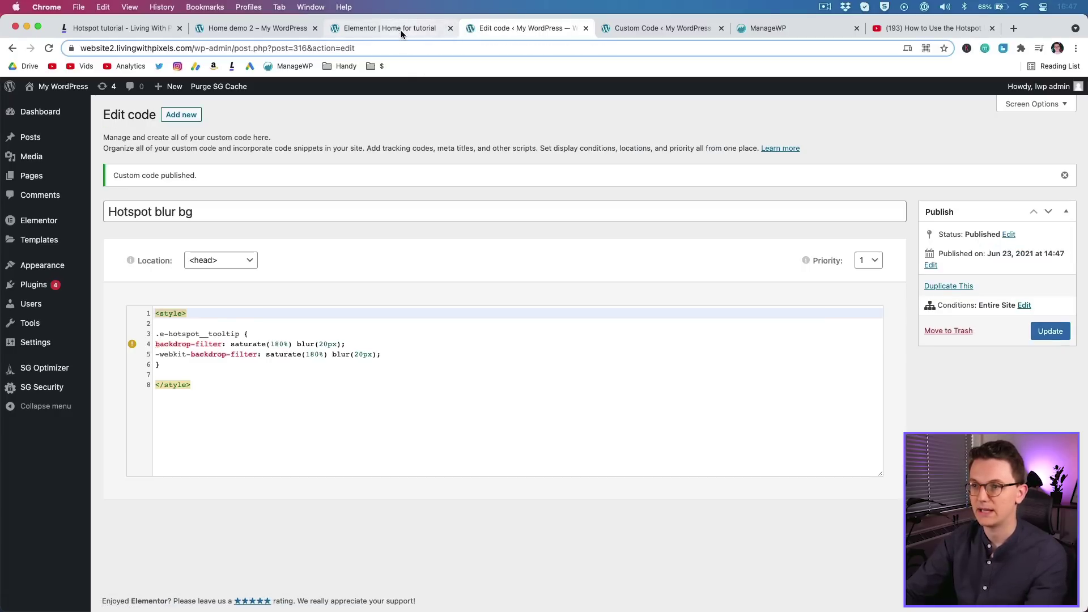
# Step: Preview the page from the Elementor editor, check the blur behind the second hotspot's tooltip, and return to the editor
pyautogui.click(400, 29)
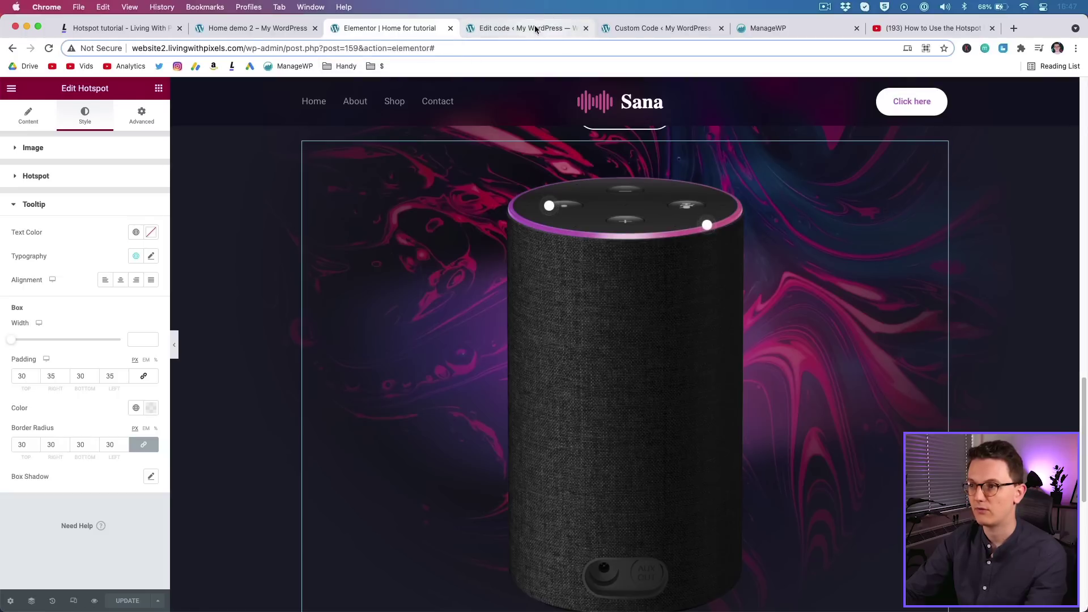
pyautogui.click(656, 30)
pyautogui.click(369, 29)
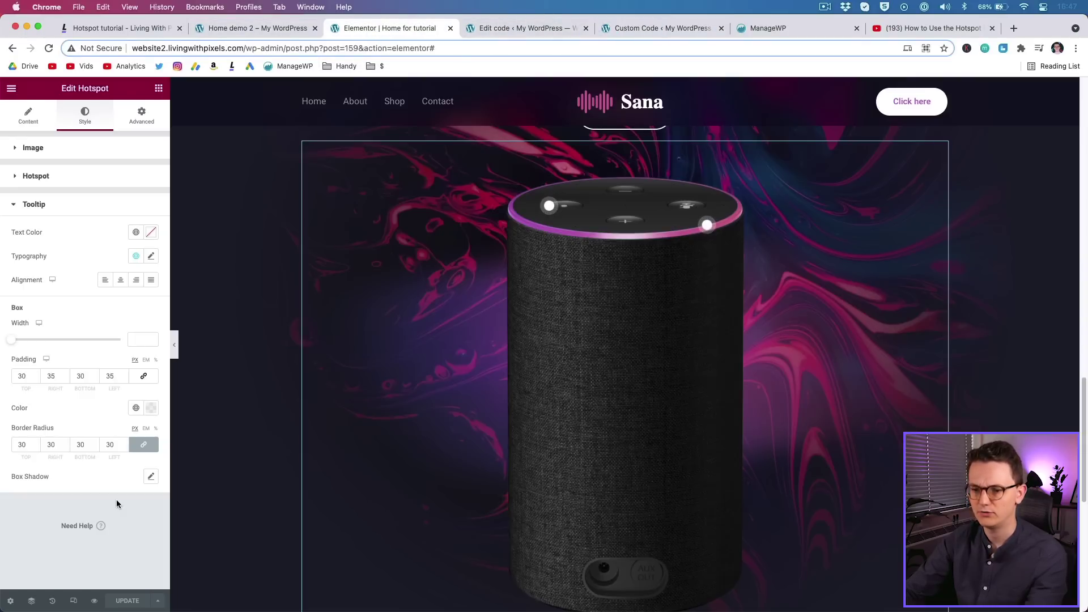
pyautogui.click(93, 601)
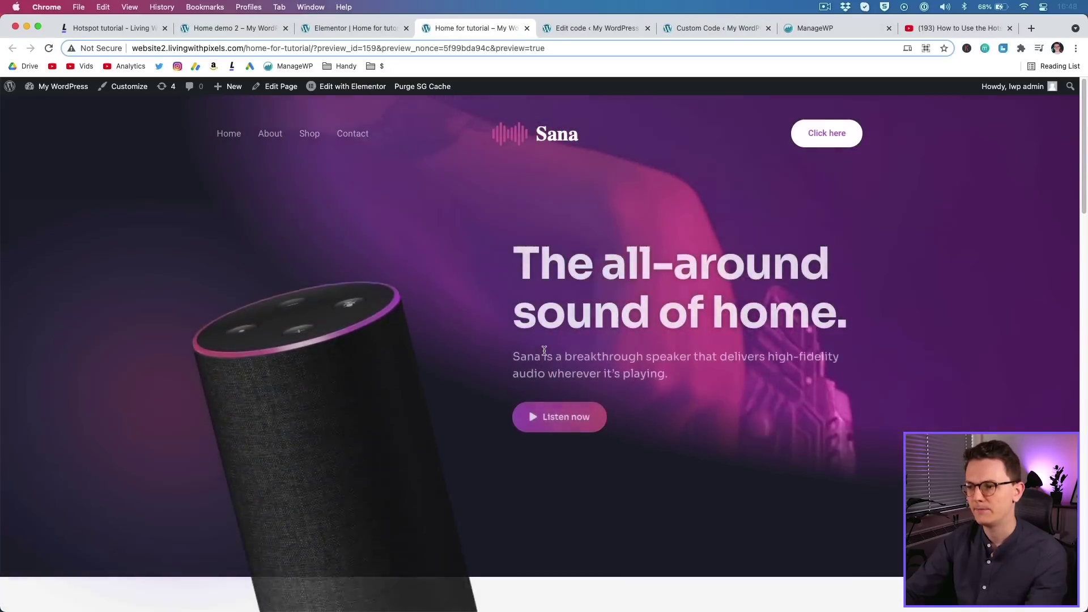
pyautogui.scroll(-15, 544, 351)
pyautogui.scroll(-8, 544, 355)
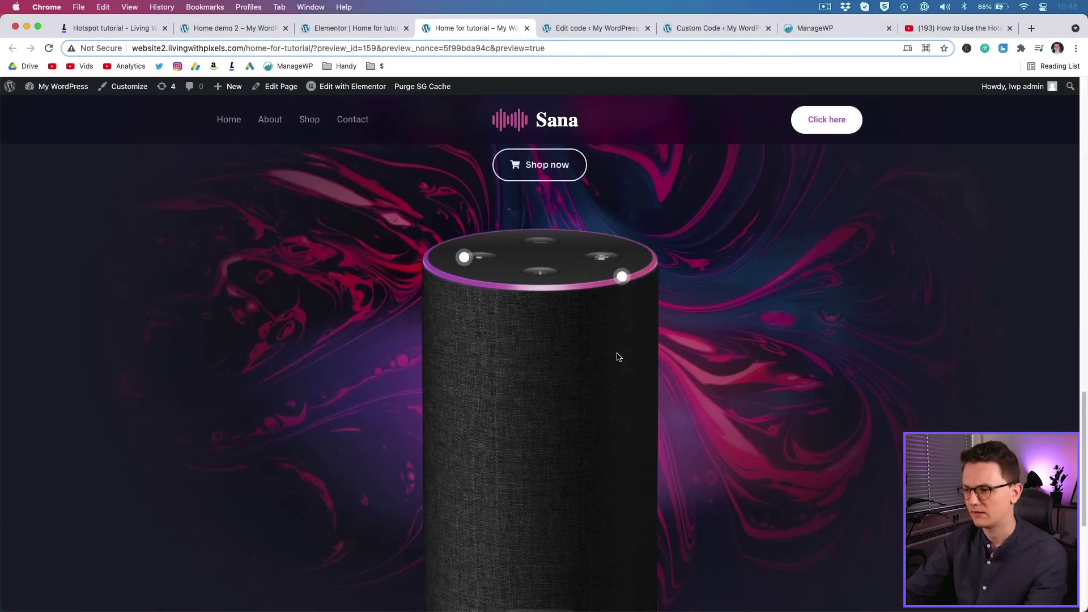
pyautogui.click(621, 278)
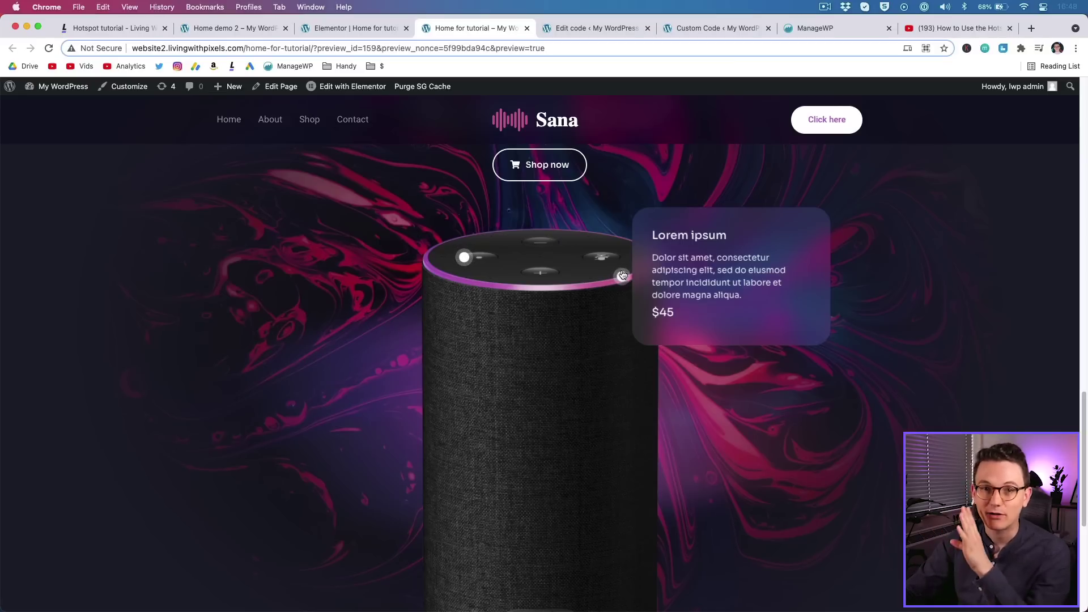
pyautogui.click(344, 29)
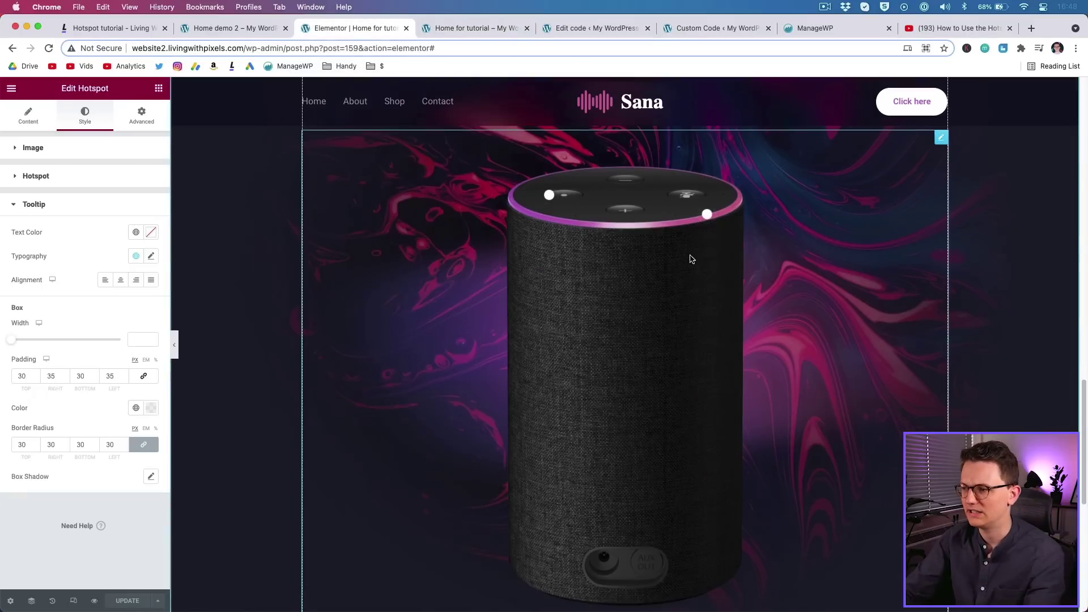
# Step: Reload the Elementor editor and open the second hotspot item's tooltip content
pyautogui.moveTo(704, 214)
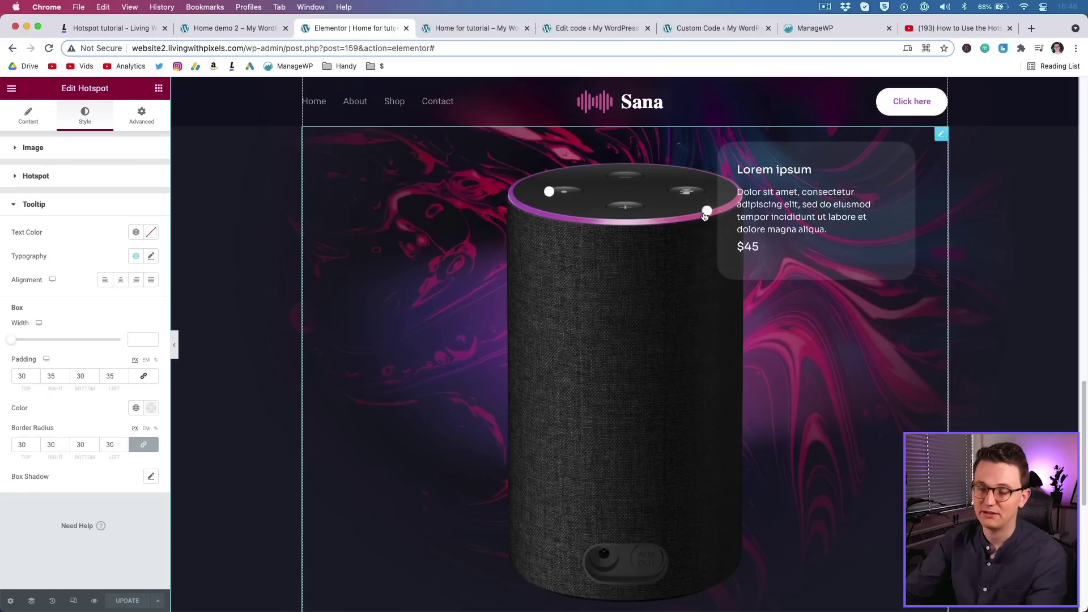
pyautogui.press('super+r')
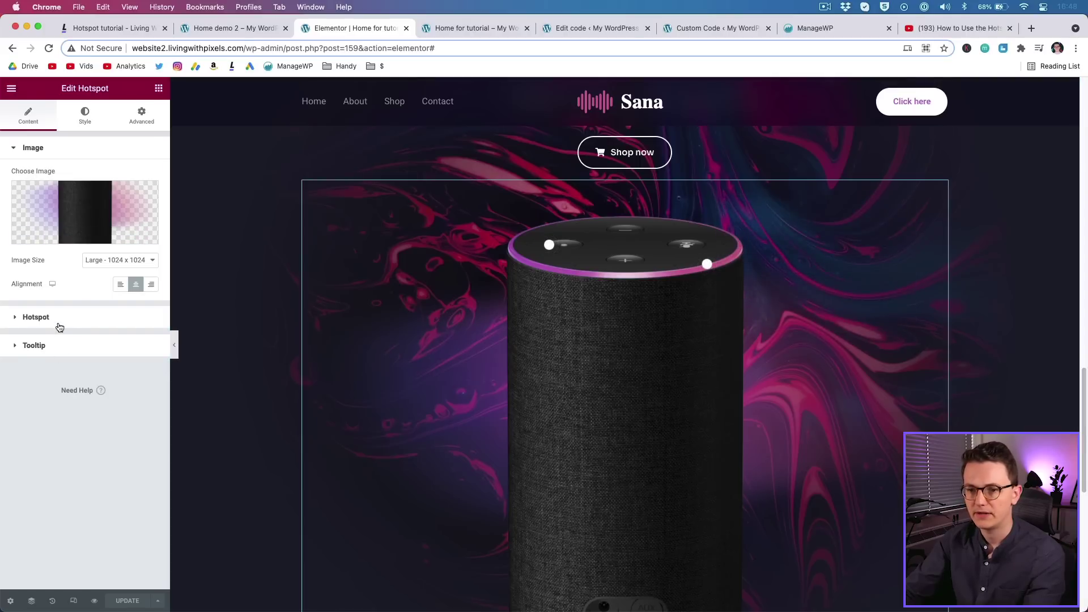
pyautogui.click(60, 323)
pyautogui.click(45, 249)
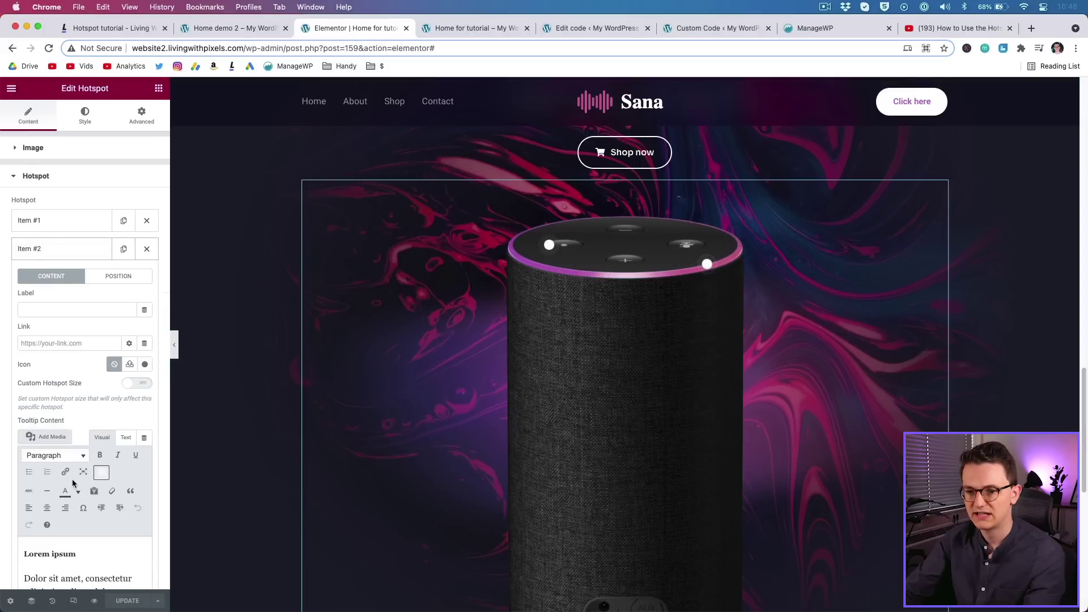
pyautogui.scroll(-5, 158, 467)
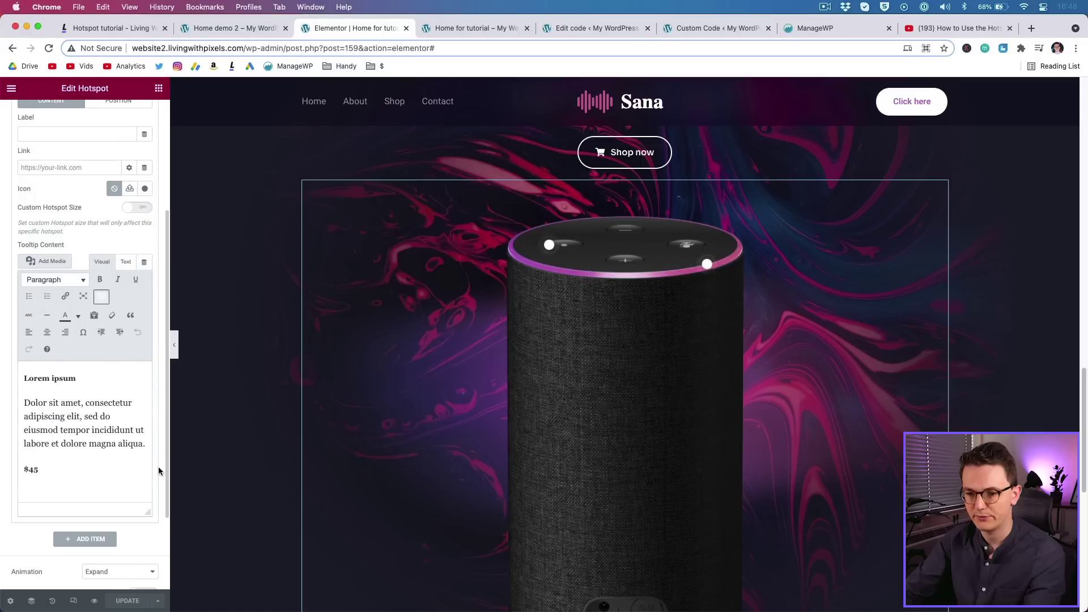
# Step: Add a "Read more" line below the $45 price in the second hotspot's tooltip content
pyautogui.click(50, 444)
pyautogui.moveTo(50, 444); pyautogui.dragTo(25, 444)
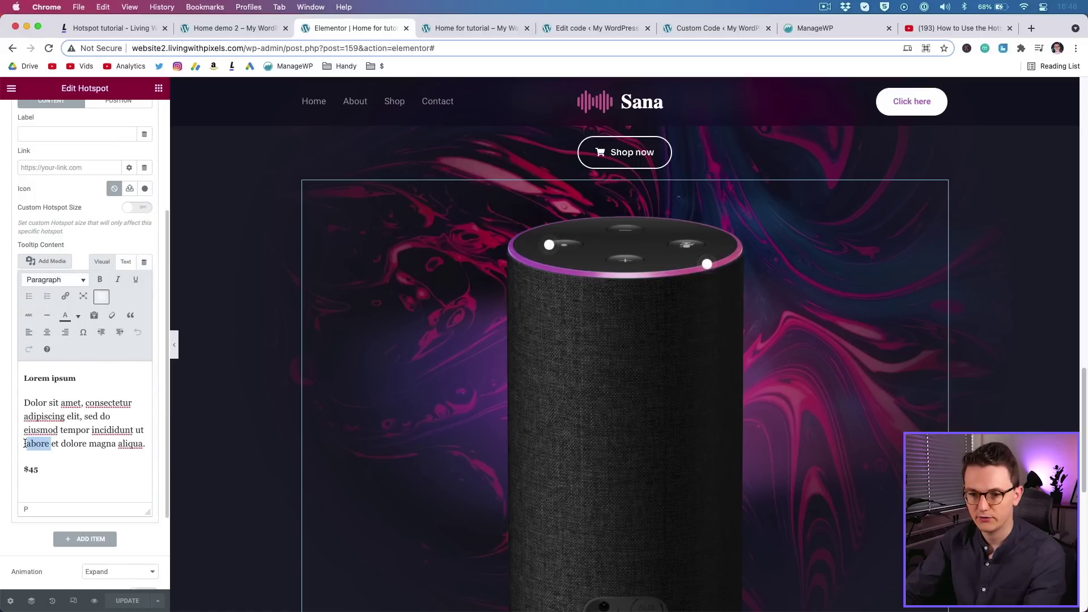
pyautogui.press('cmd+c')
pyautogui.click(58, 466)
pyautogui.press('Return')
pyautogui.press('cmd+v')
pyautogui.hotkey('shift', 'alt', 'Left')
pyautogui.write('Read more')
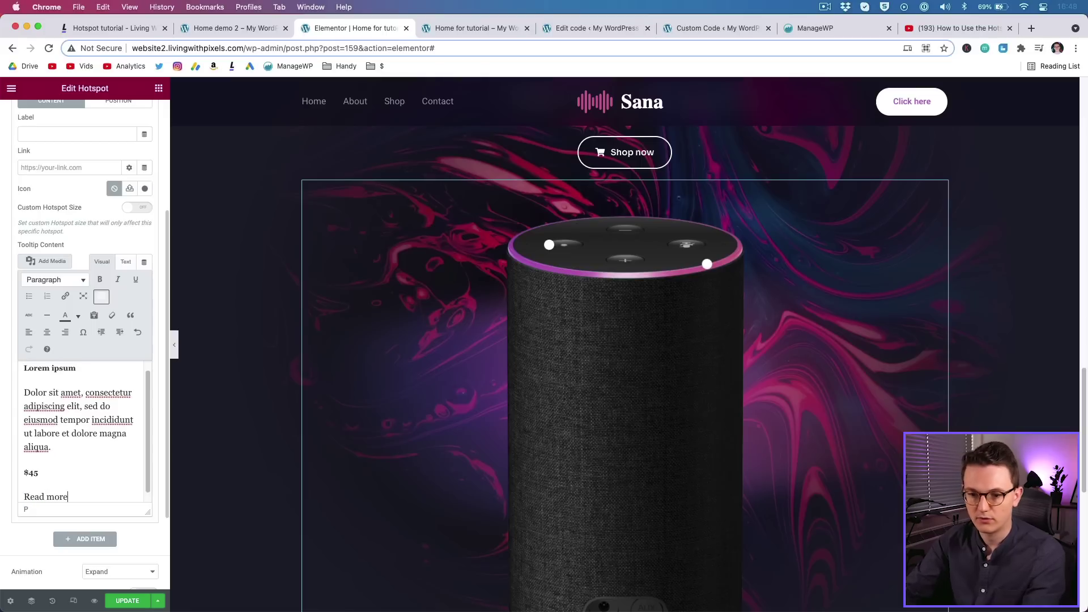
# Step: Link the "Read more" text to google.com and check the link in the second hotspot's tooltip on the page
pyautogui.hotkey('shift', 'alt', 'Left')
pyautogui.hotkey('shift', 'alt', 'Left')
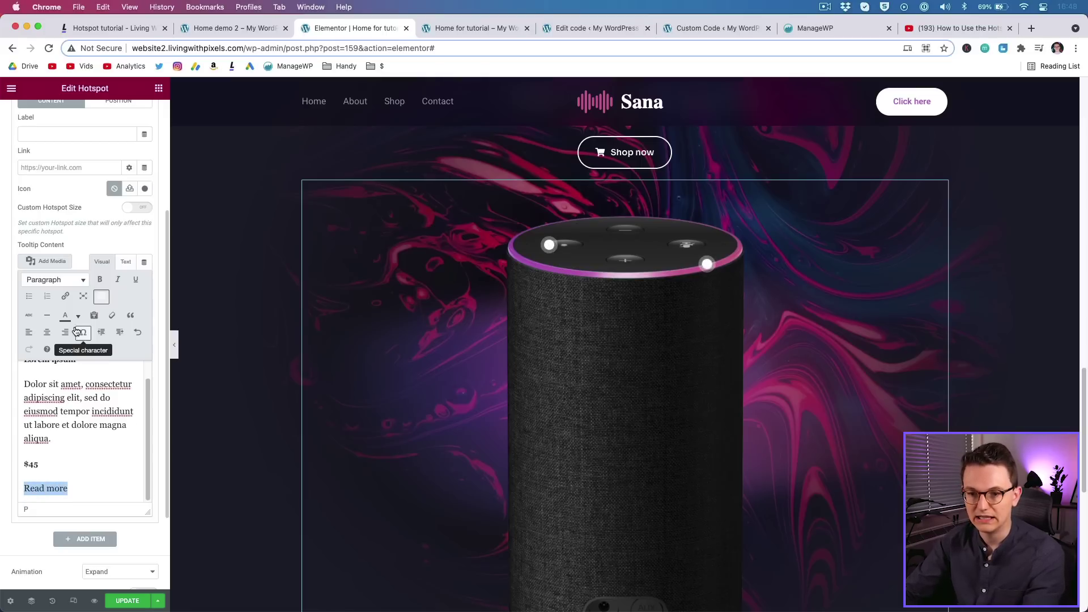
pyautogui.click(65, 296)
pyautogui.write('google.com')
pyautogui.press('Return')
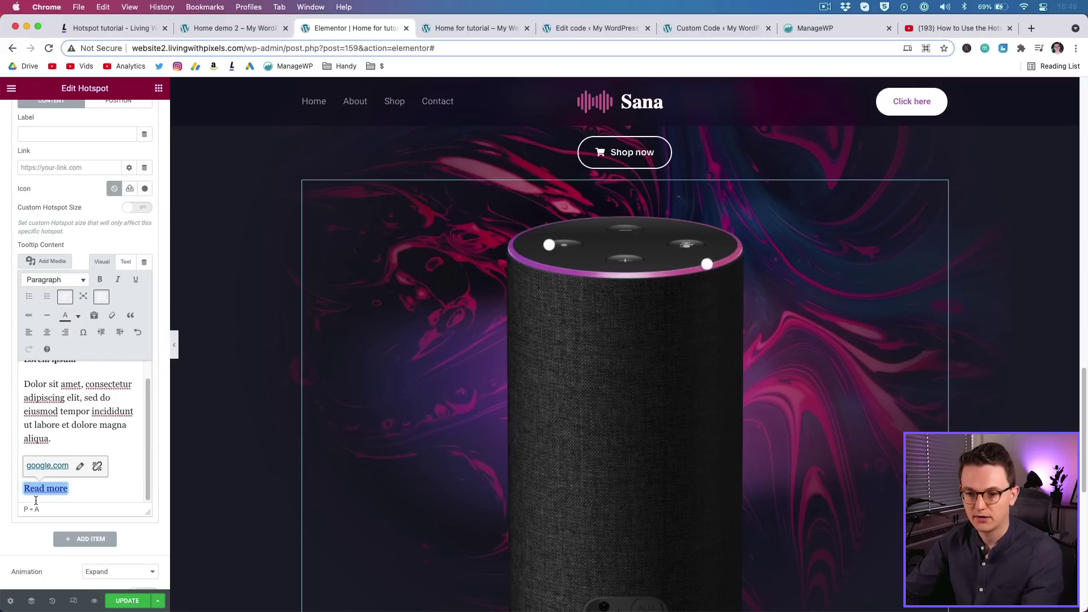
pyautogui.click(708, 265)
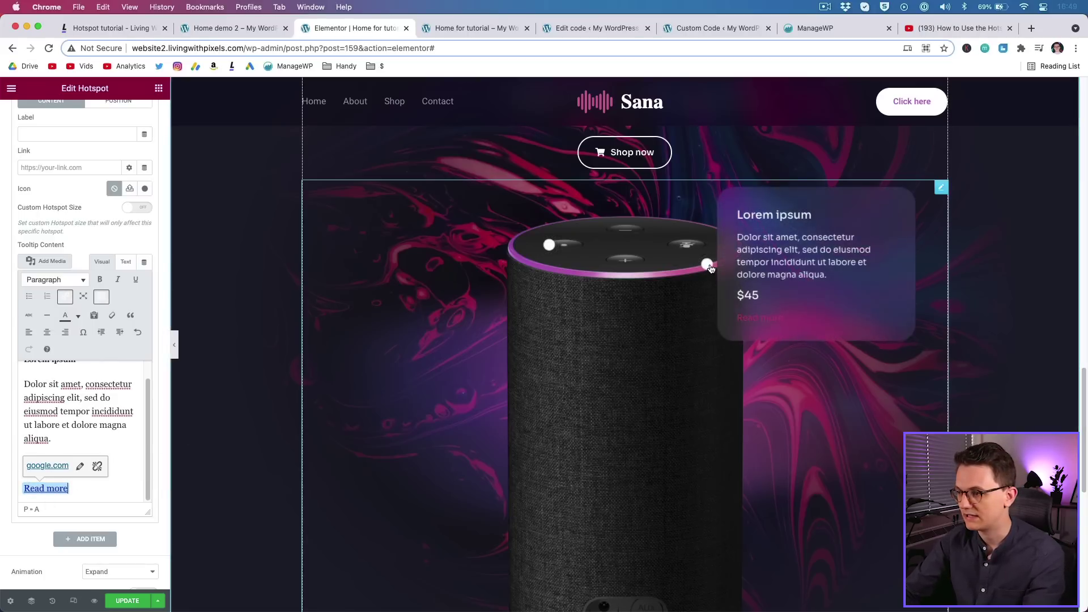
pyautogui.click(757, 326)
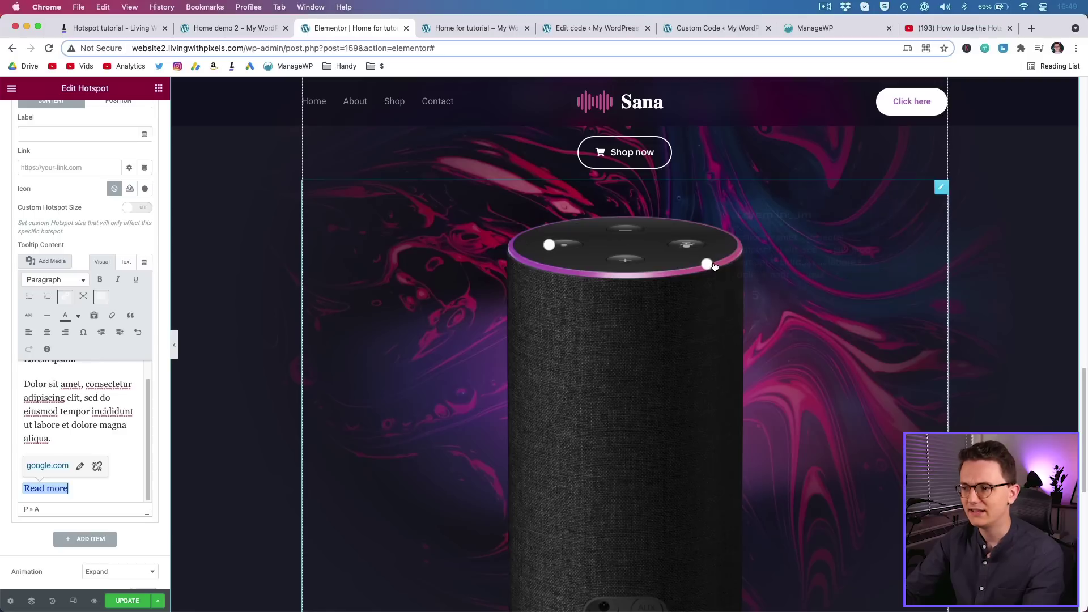
pyautogui.click(709, 264)
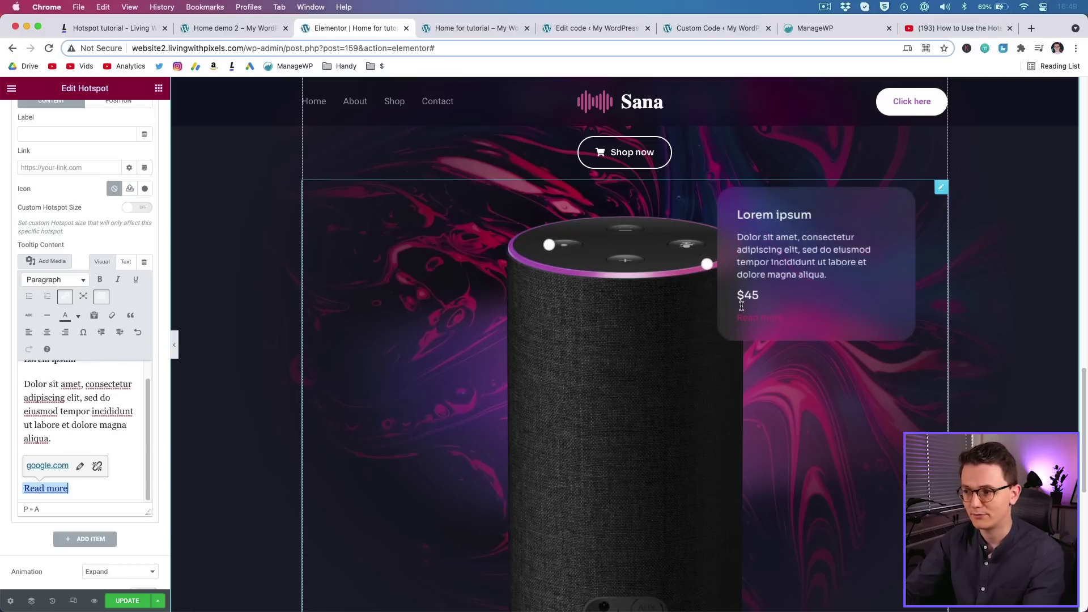
# Step: Set the text color of the "Read more" link to white
pyautogui.click(65, 424)
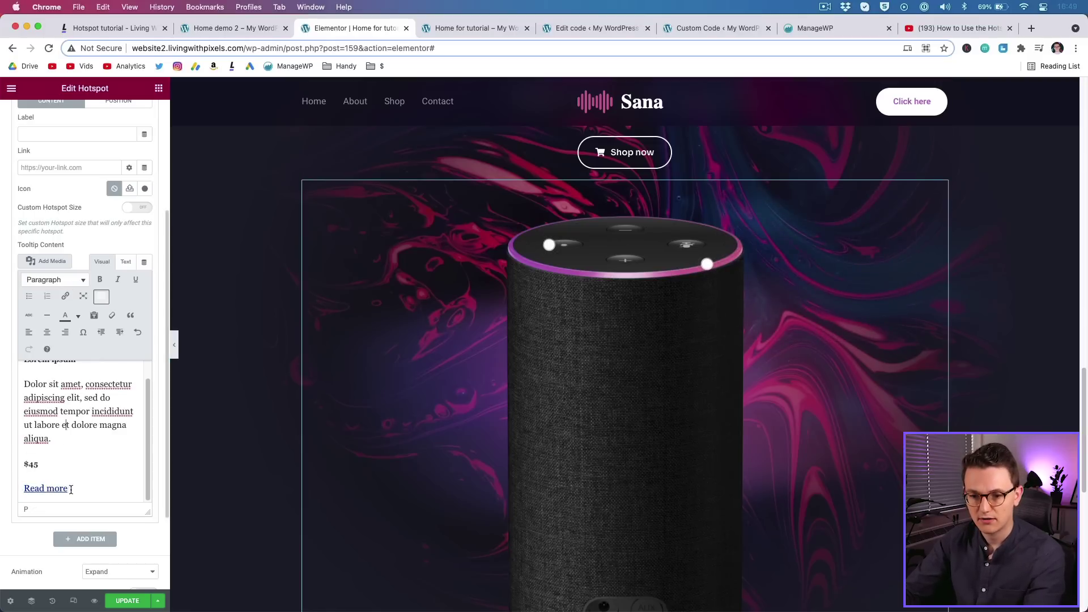
pyautogui.moveTo(71, 490); pyautogui.dragTo(24, 490)
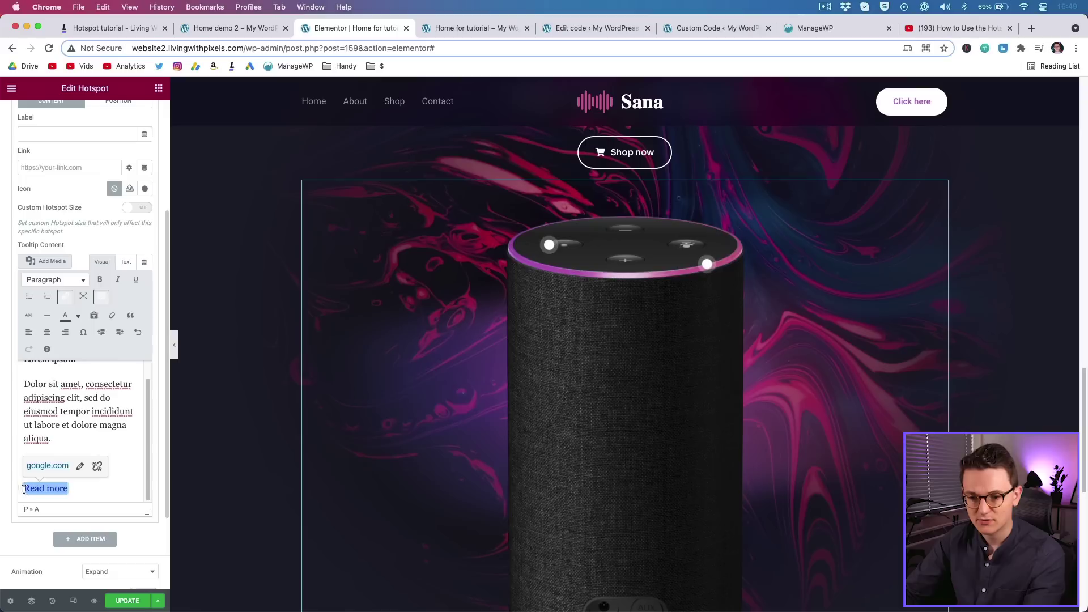
pyautogui.click(78, 315)
pyautogui.click(109, 375)
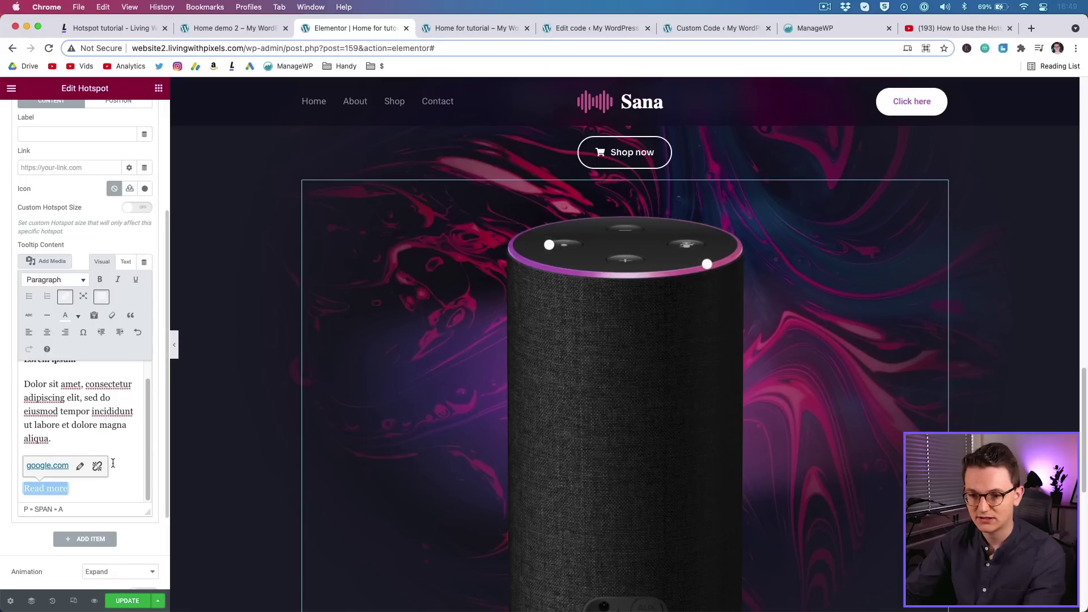
# Step: Color the $45 price line light purple from the preset text colors
pyautogui.click(94, 449)
pyautogui.moveTo(42, 466); pyautogui.dragTo(23, 465)
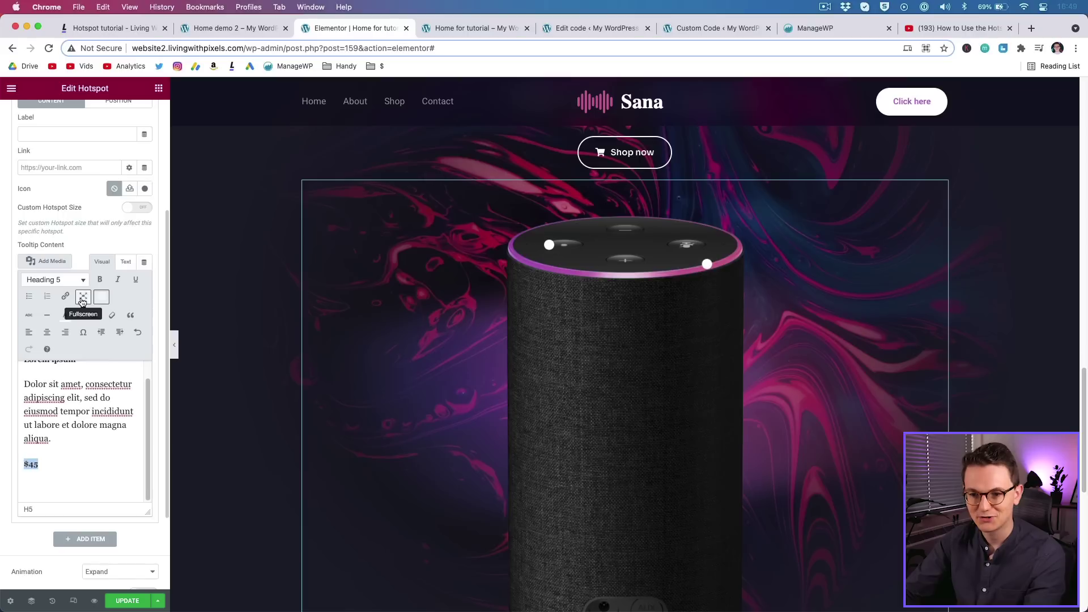
pyautogui.click(77, 318)
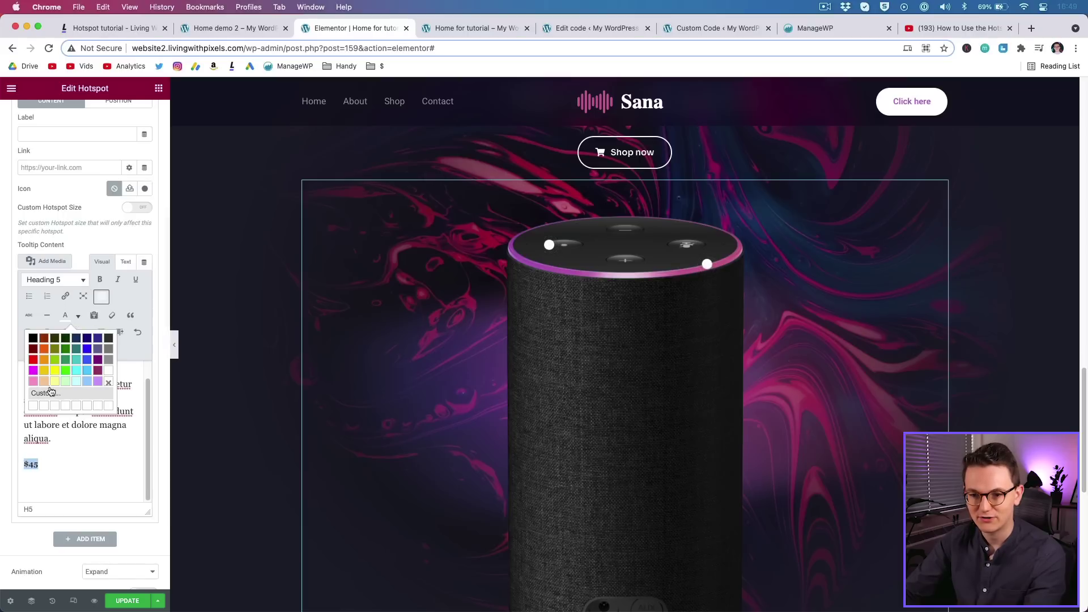
pyautogui.click(98, 382)
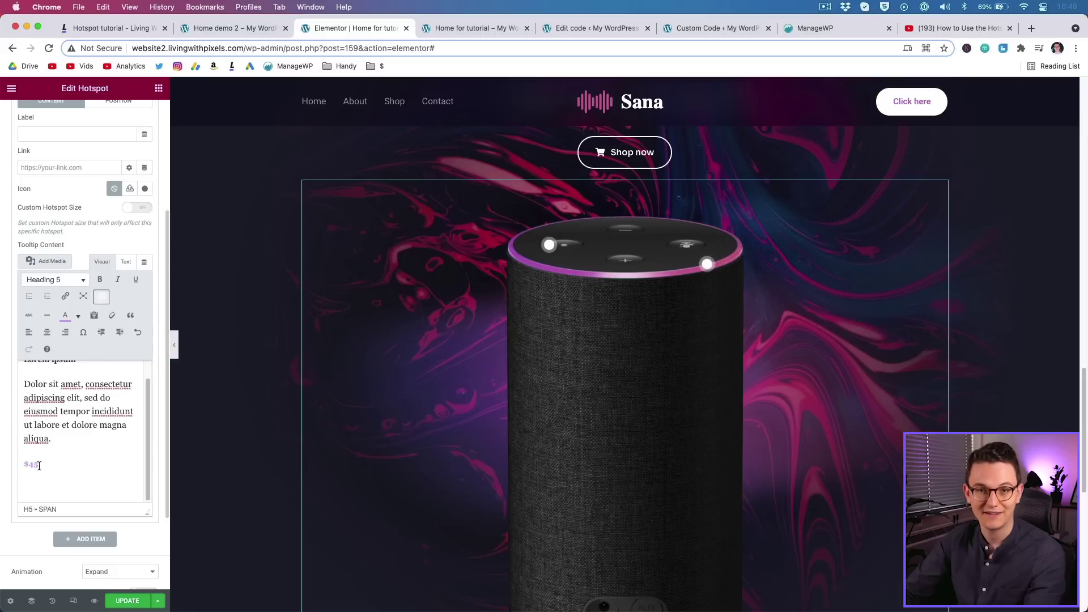
# Step: Give the $45 price line the custom text color #db4aff and check the second hotspot's tooltip
pyautogui.moveTo(41, 462); pyautogui.dragTo(16, 462)
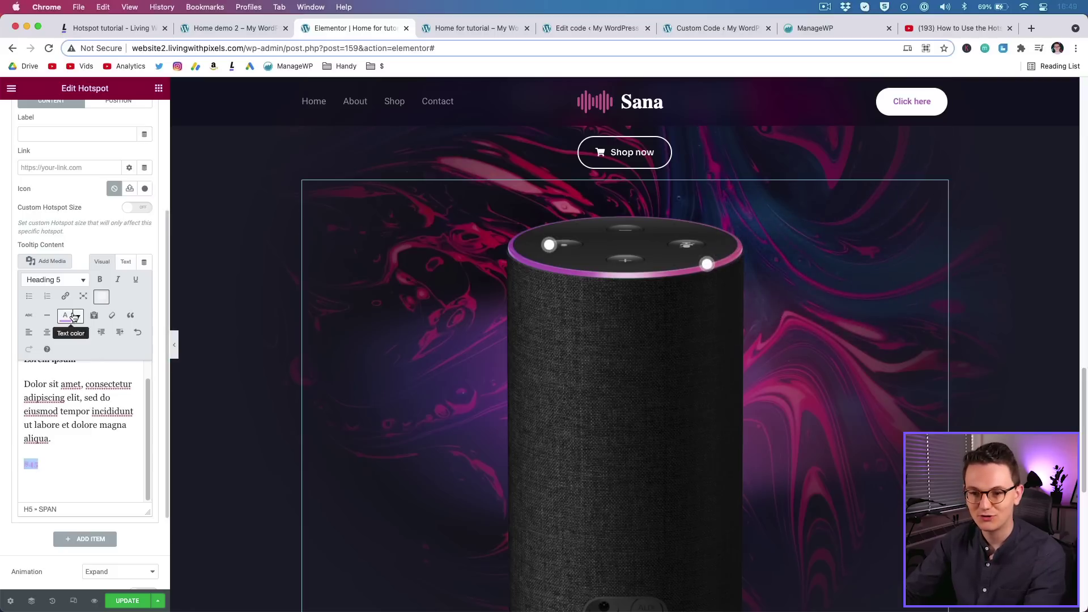
pyautogui.click(78, 315)
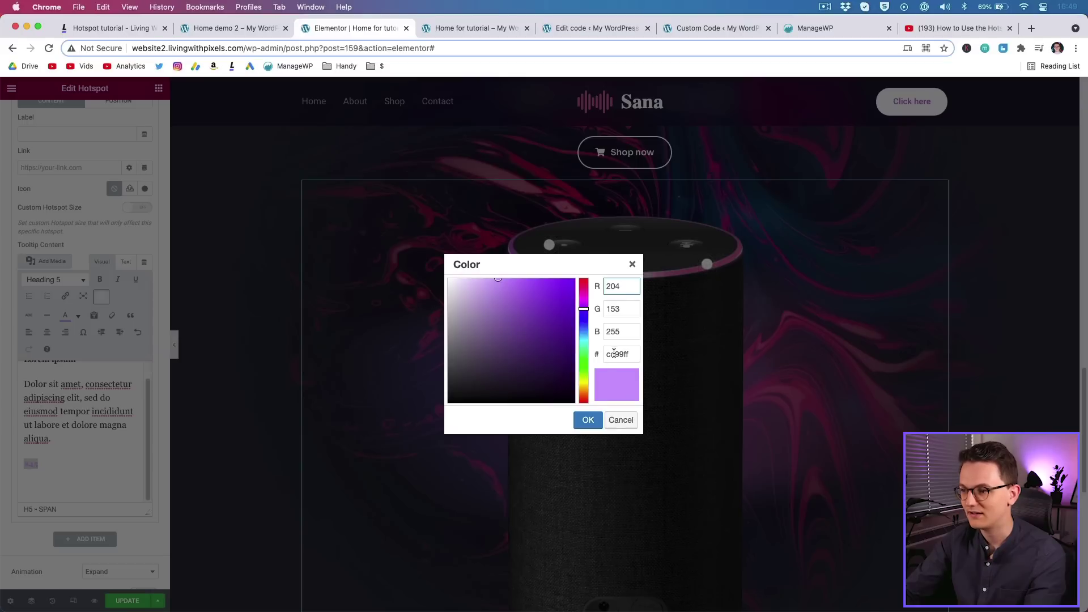
pyautogui.click(539, 277)
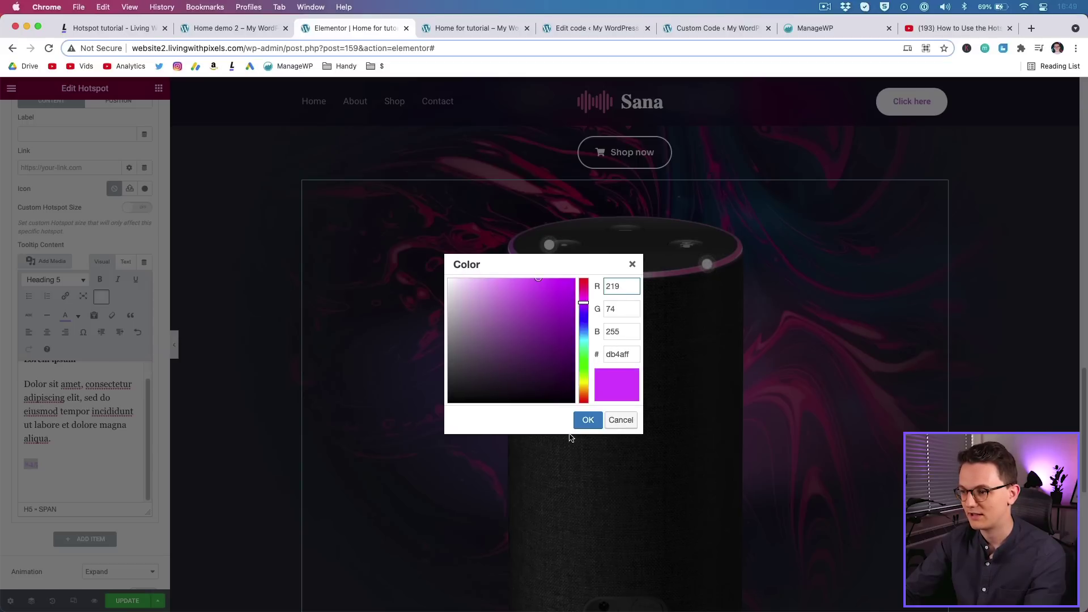
pyautogui.click(586, 420)
pyautogui.click(707, 265)
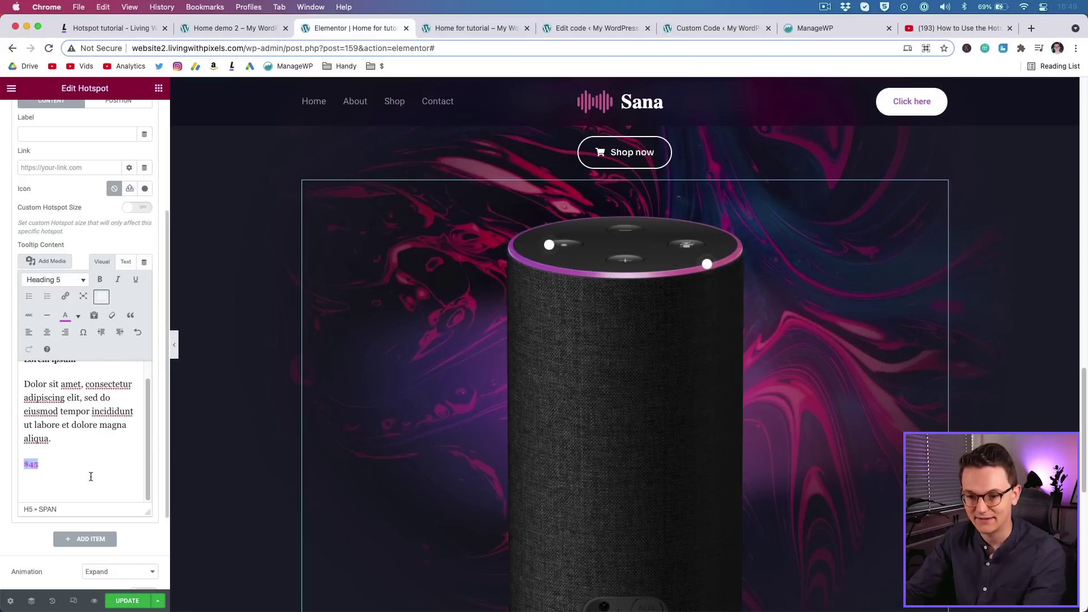
# Step: Underline the "Read more" link and check the finished tooltip of the second hotspot
pyautogui.tripleClick(64, 492)
pyautogui.moveTo(75, 488); pyautogui.dragTo(21, 488)
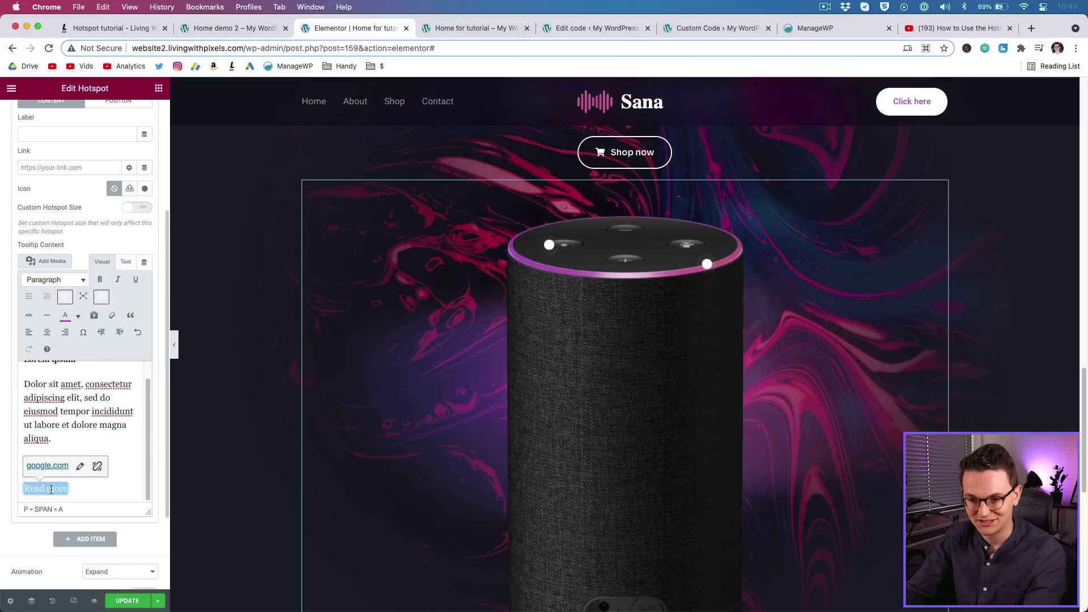
pyautogui.click(135, 279)
pyautogui.moveTo(709, 266)
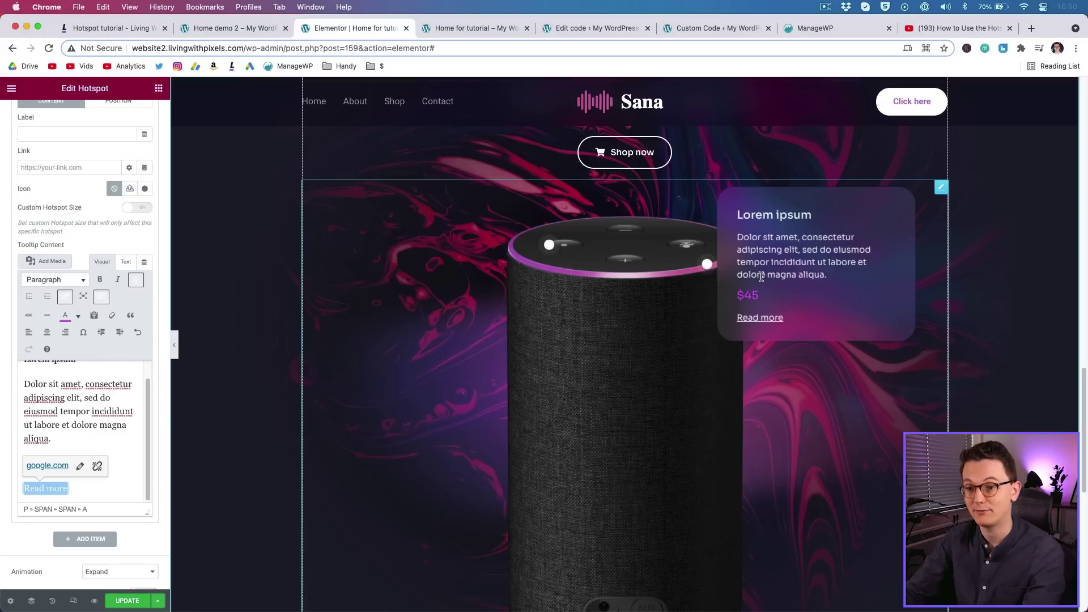
pyautogui.press('BackSpace')
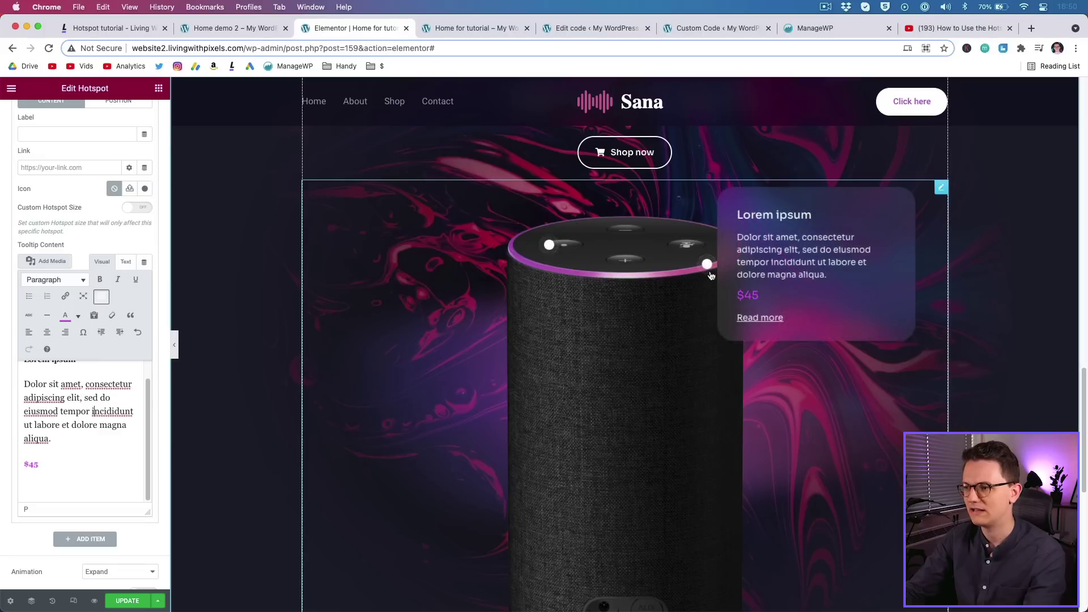
# Step: Duplicate the second hotspot item to create a third one
pyautogui.scroll(3, 76, 255)
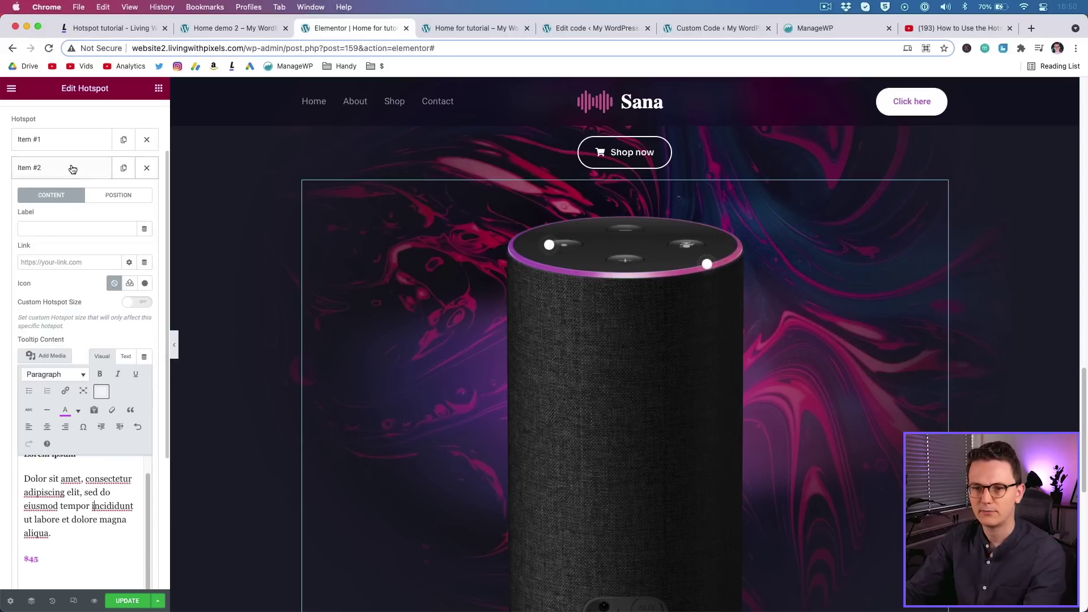
pyautogui.click(73, 169)
pyautogui.click(123, 168)
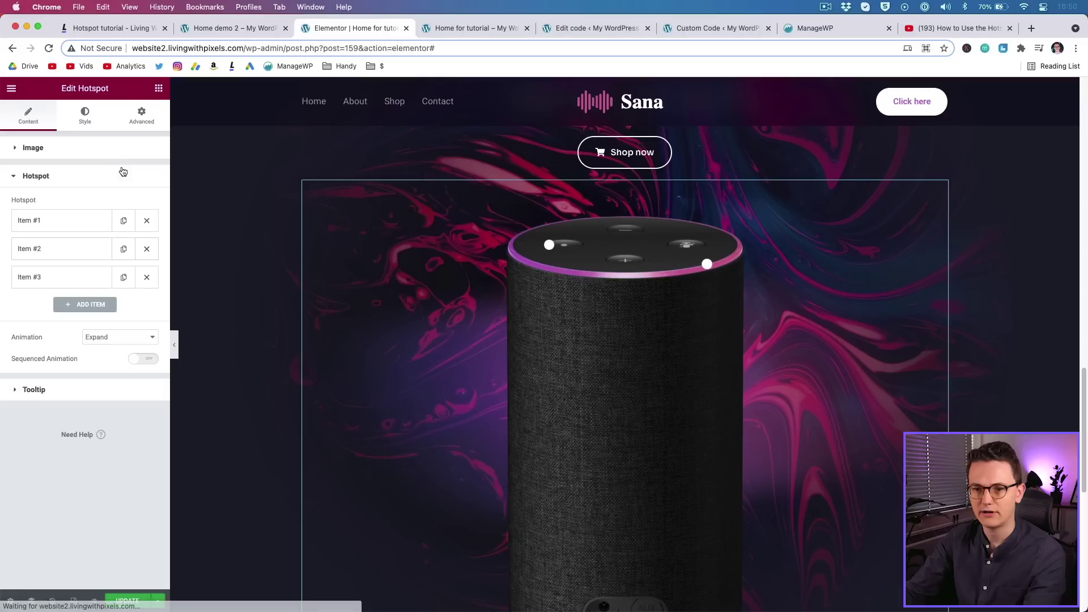
# Step: Position the third hotspot at horizontal offset 47 and vertical offset 94, with its tooltip opening above it
pyautogui.click(67, 283)
pyautogui.click(105, 305)
pyautogui.moveTo(78, 359); pyautogui.dragTo(59, 361)
pyautogui.moveTo(33, 413); pyautogui.dragTo(109, 412)
pyautogui.click(146, 487)
pyautogui.click(116, 489)
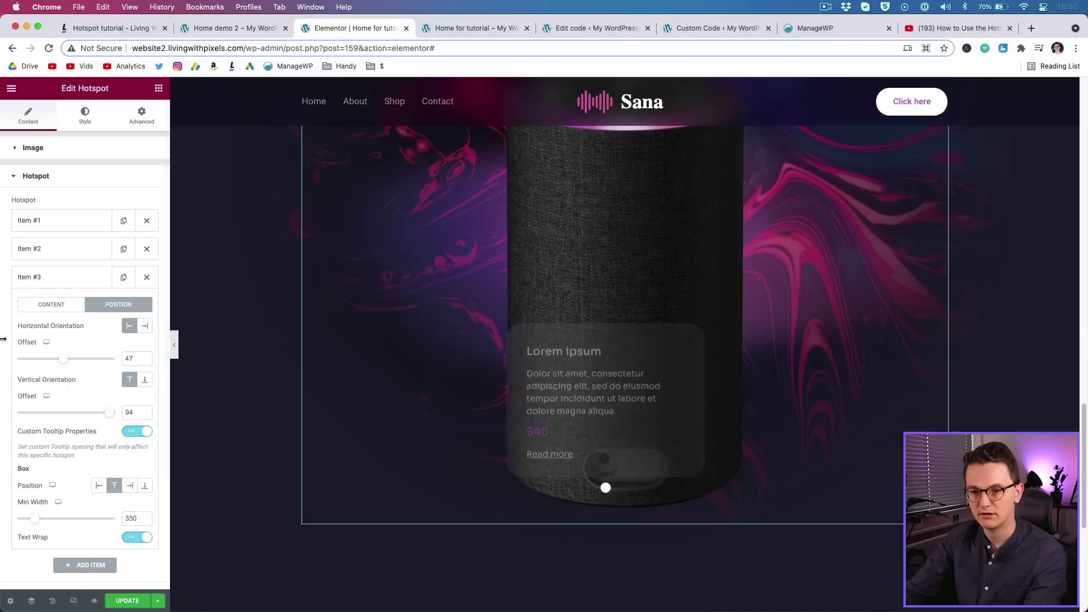
# Step: Remove the $45 price and the "Read more" link from the third hotspot's tooltip content
pyautogui.click(49, 307)
pyautogui.scroll(-5, 78, 475)
pyautogui.click(94, 514)
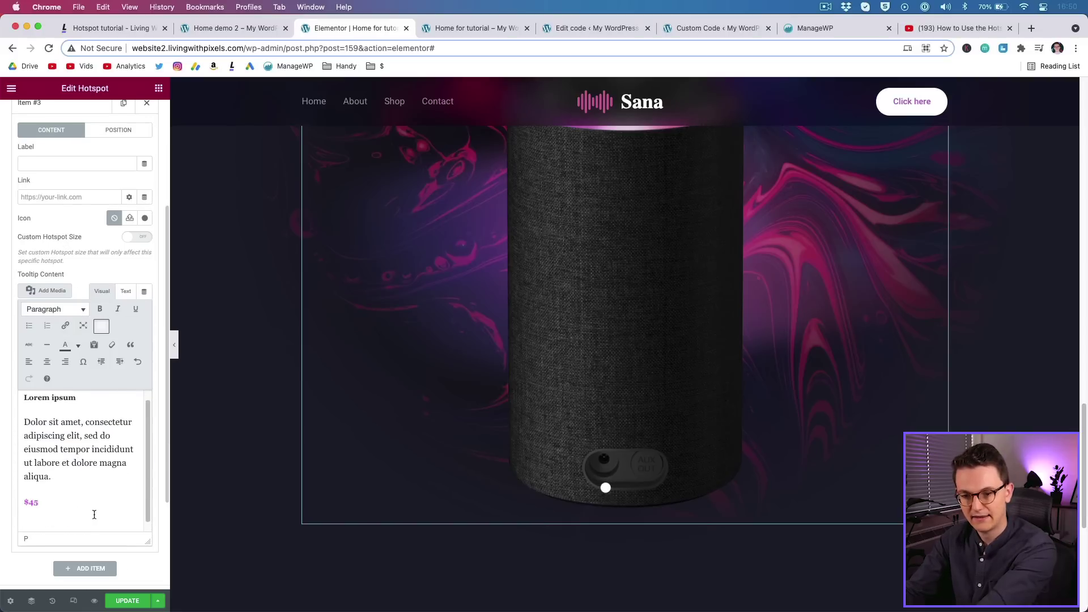
pyautogui.press('BackSpace')
pyautogui.press('BackSpace')
pyautogui.press('BackSpace')
pyautogui.press('BackSpace')
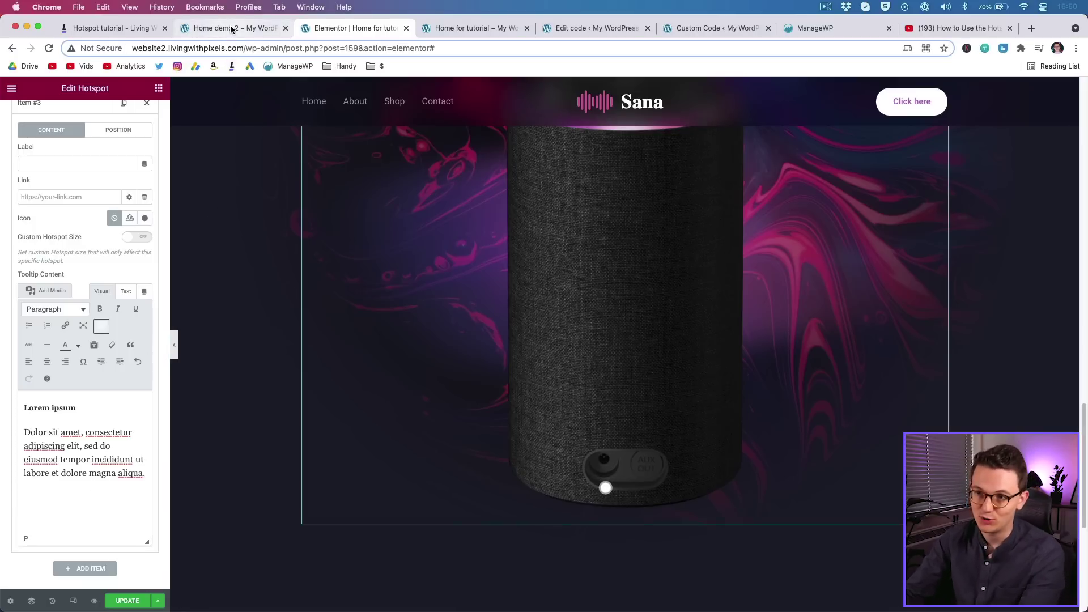
# Step: Look up the example "Buy now" button HTML on the Hotspot tutorial resource page and return to the Elementor editor
pyautogui.click(116, 28)
pyautogui.click(229, 363)
pyautogui.scroll(-5, 229, 363)
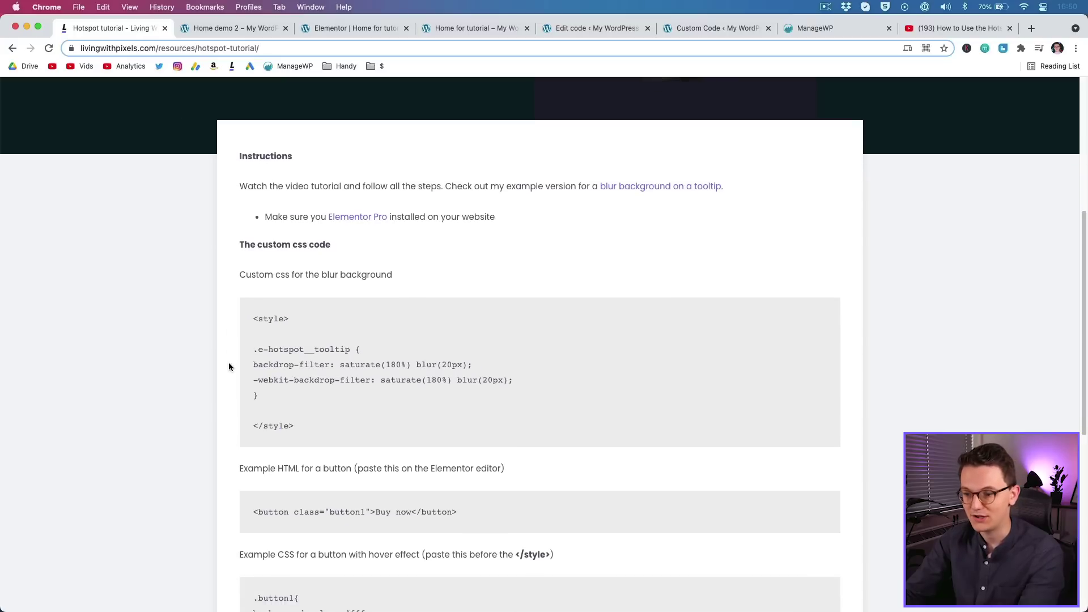
pyautogui.moveTo(253, 395); pyautogui.dragTo(457, 398)
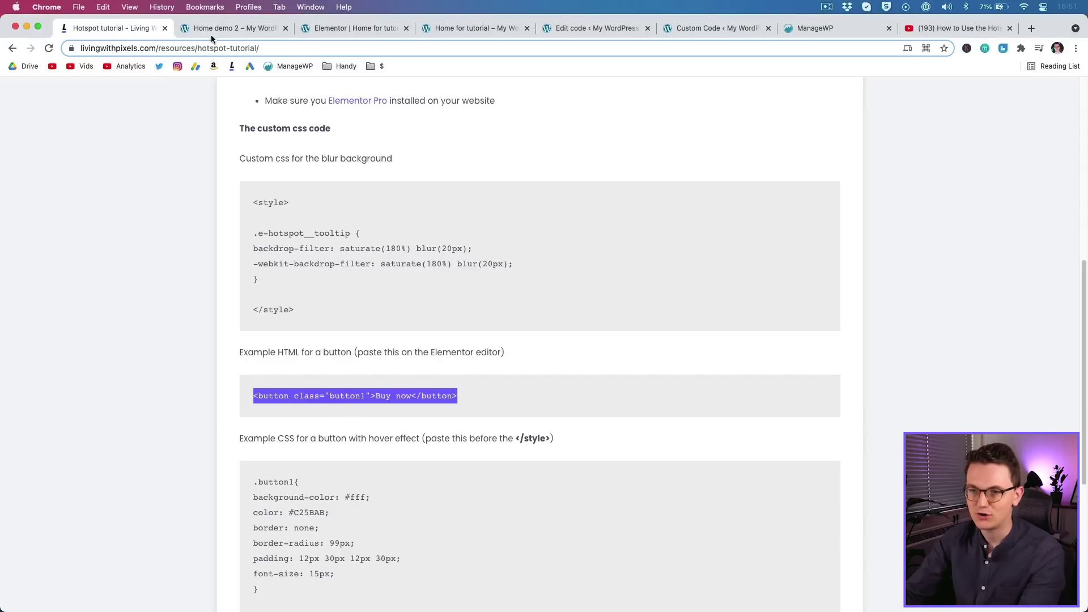
pyautogui.click(192, 28)
pyautogui.click(345, 29)
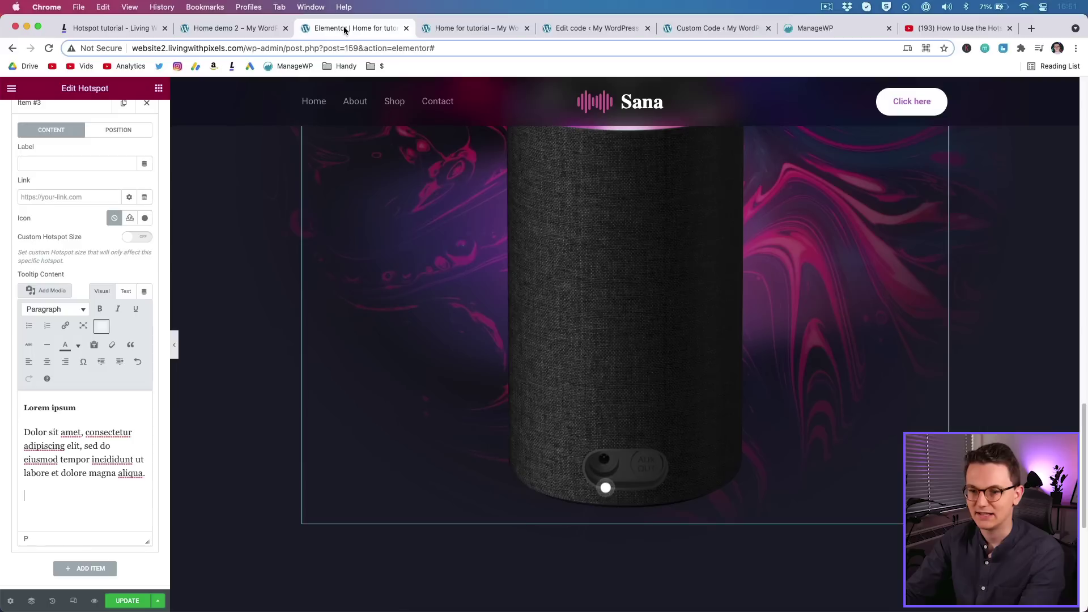
# Step: Add the line <button>Buy more</button> below the paragraph in the third hotspot's tooltip and check it on the page
pyautogui.write('<button></button')
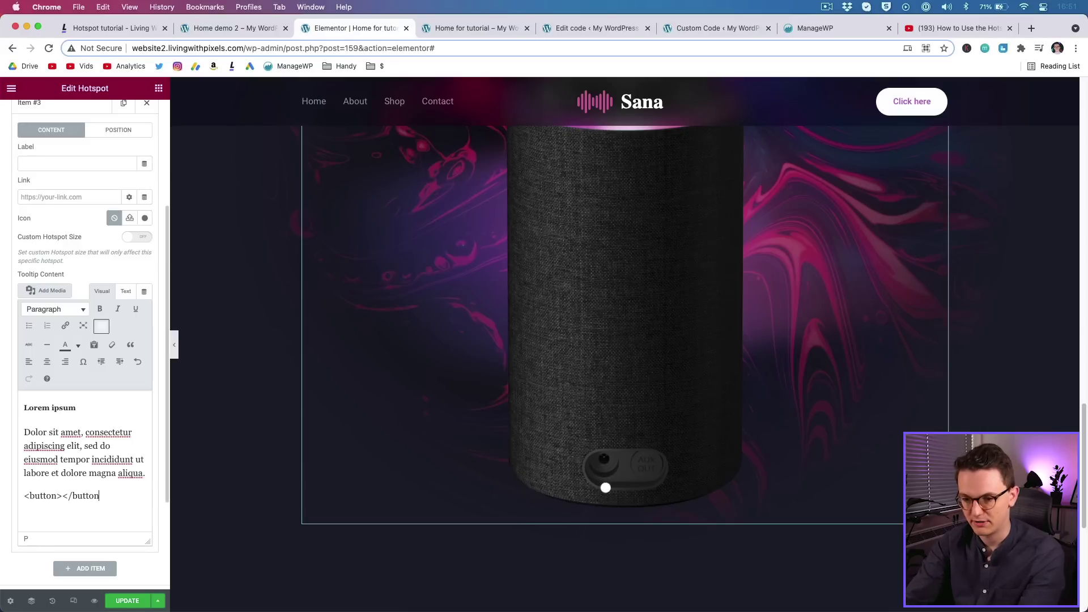
pyautogui.write('Buy more')
pyautogui.click(604, 489)
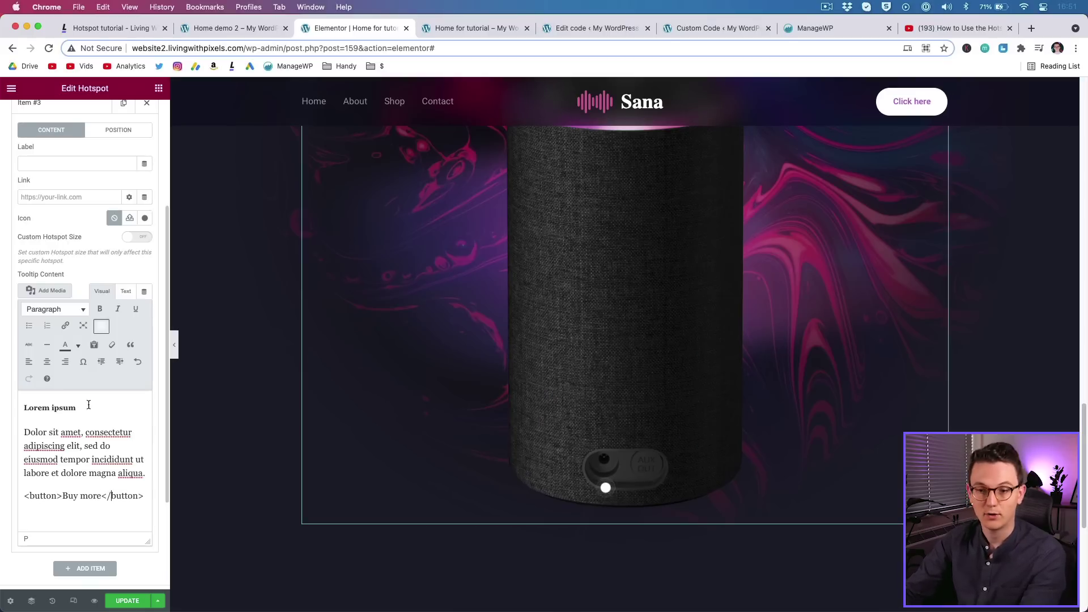
# Step: Move the "Buy more" button markup from the visual view into the HTML source of the third hotspot's tooltip and preview the tooltip
pyautogui.moveTo(145, 496); pyautogui.dragTo(25, 496)
pyautogui.press('super+c')
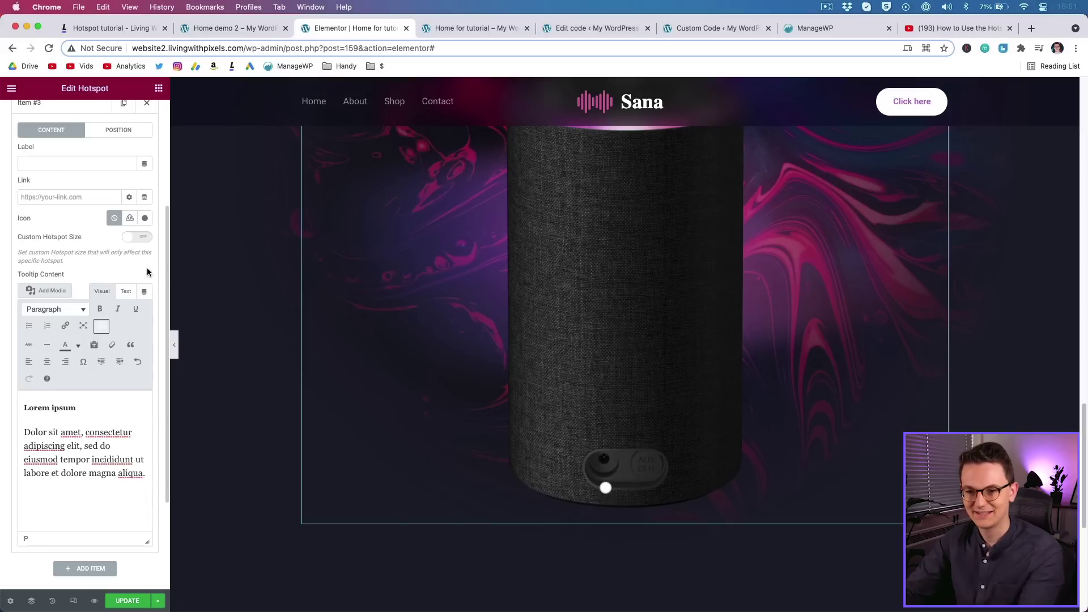
pyautogui.click(125, 291)
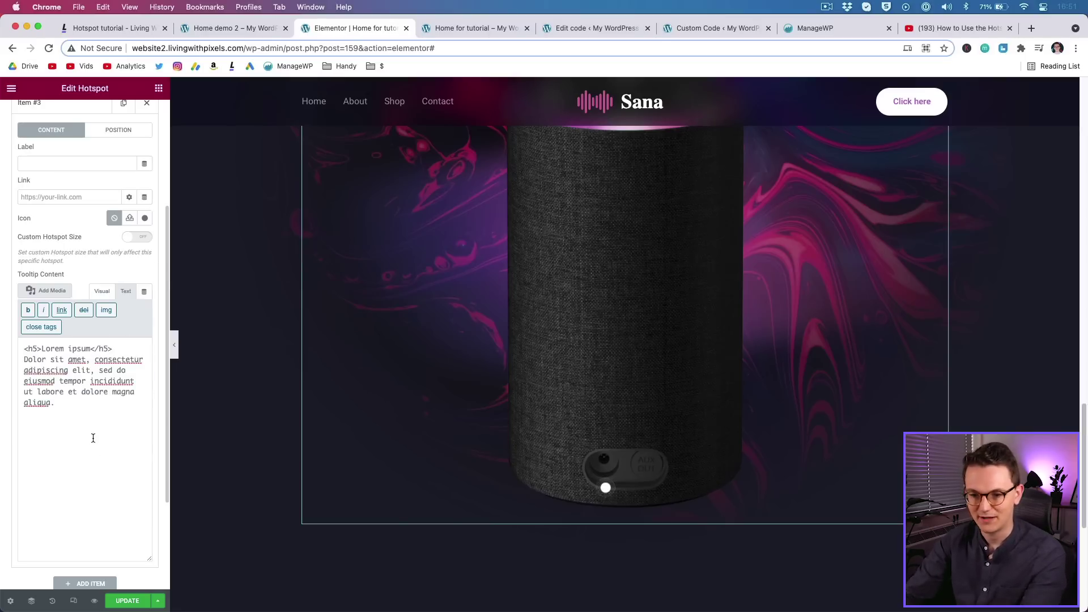
pyautogui.press('super+v')
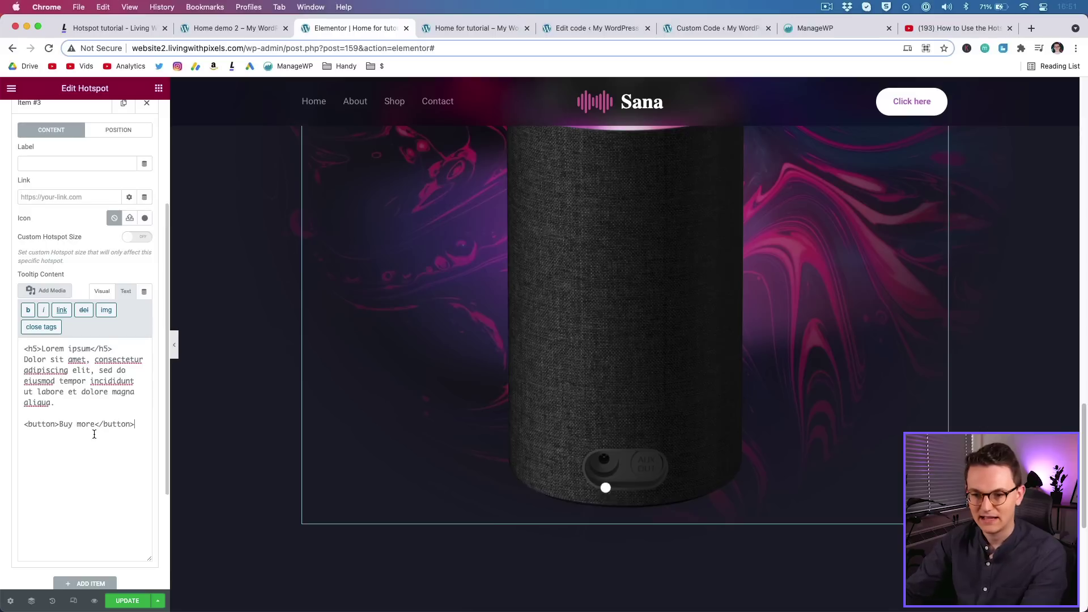
pyautogui.click(102, 292)
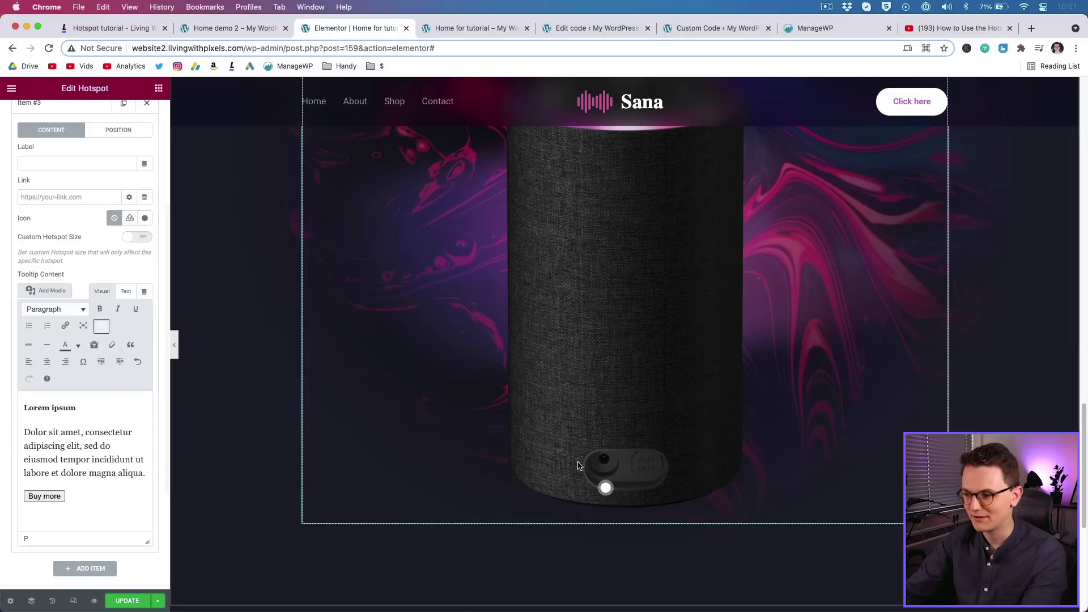
pyautogui.click(606, 488)
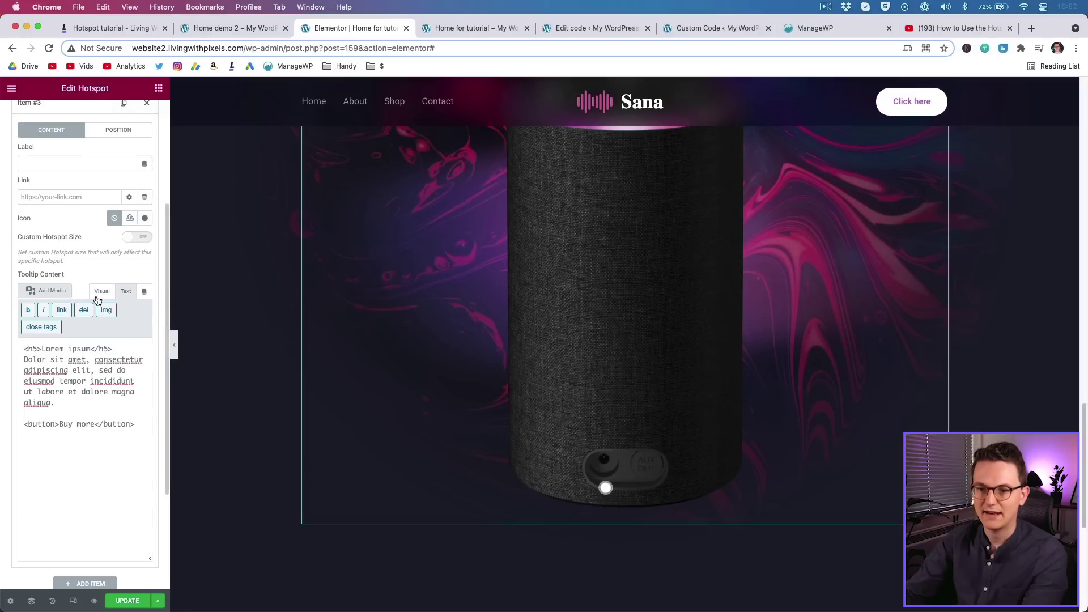
# Step: Try to insert a blank line above the "Buy more" button in the visual view and preview the tooltip
pyautogui.click(101, 292)
pyautogui.click(39, 496)
pyautogui.press('Left')
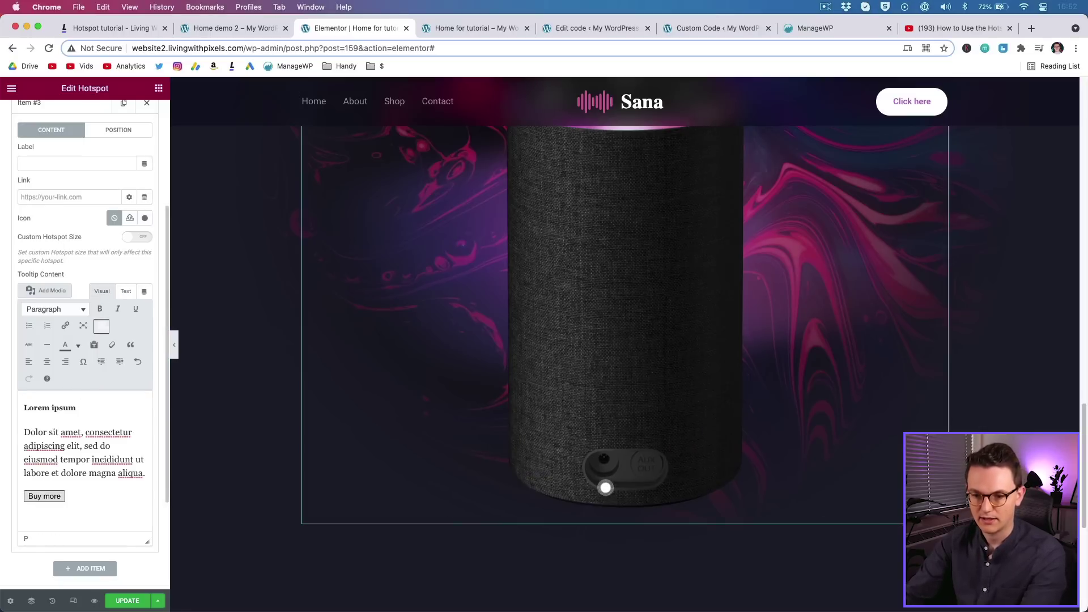
pyautogui.press('Return')
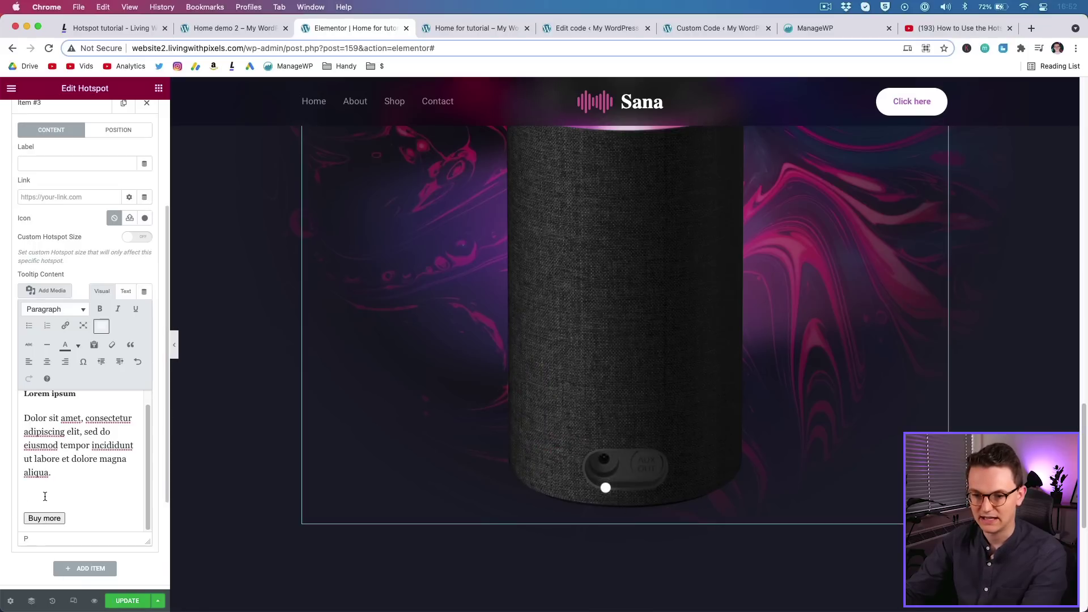
pyautogui.press('BackSpace')
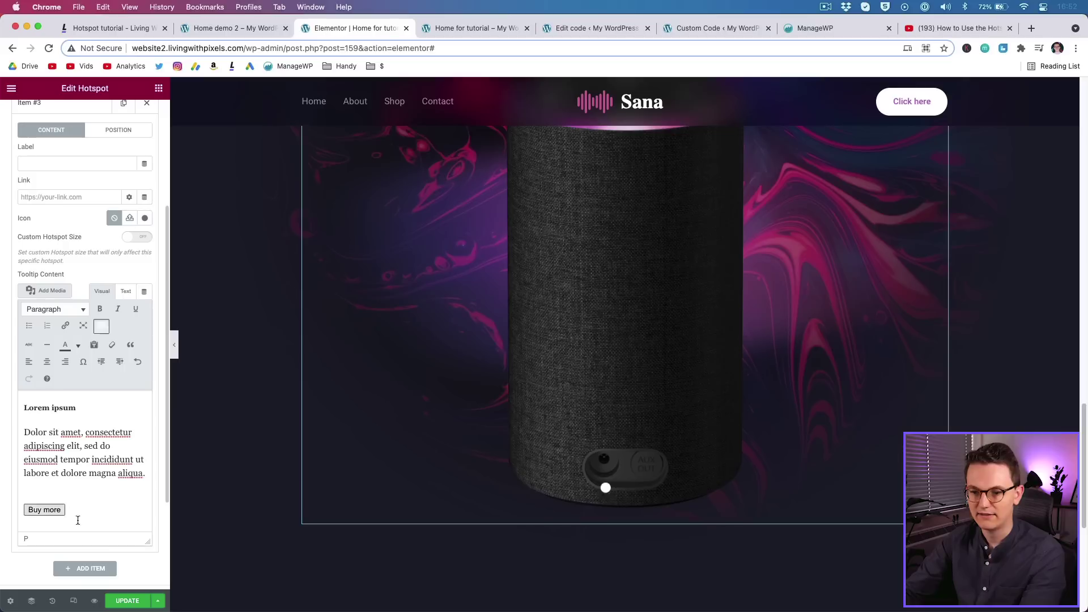
pyautogui.moveTo(604, 487)
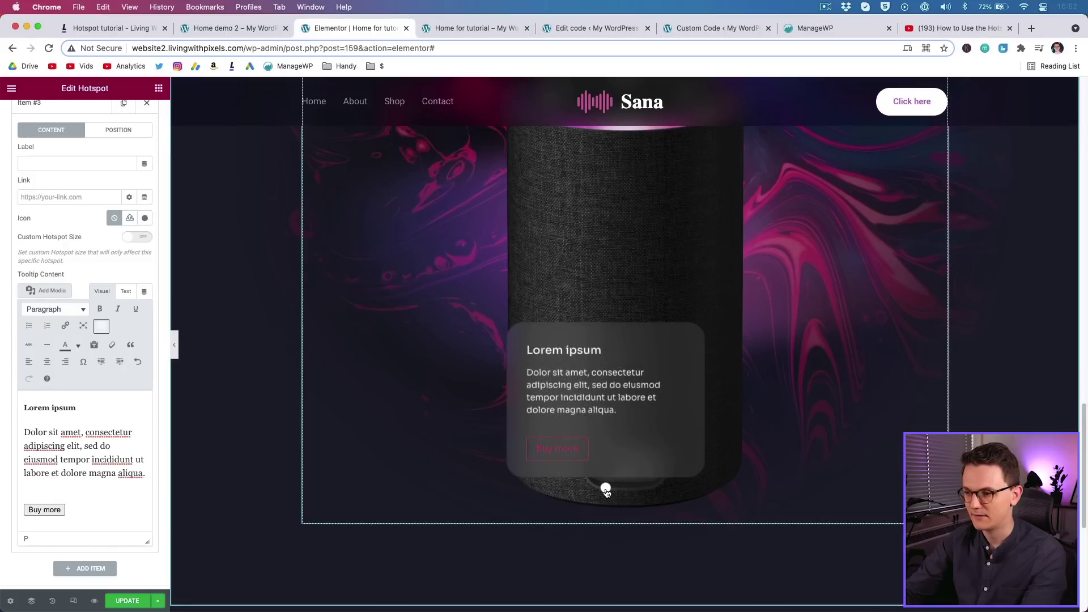
# Step: Remove the line break above the "Buy more" button in the tooltip's HTML source and check the visual view
pyautogui.click(125, 291)
pyautogui.click(102, 291)
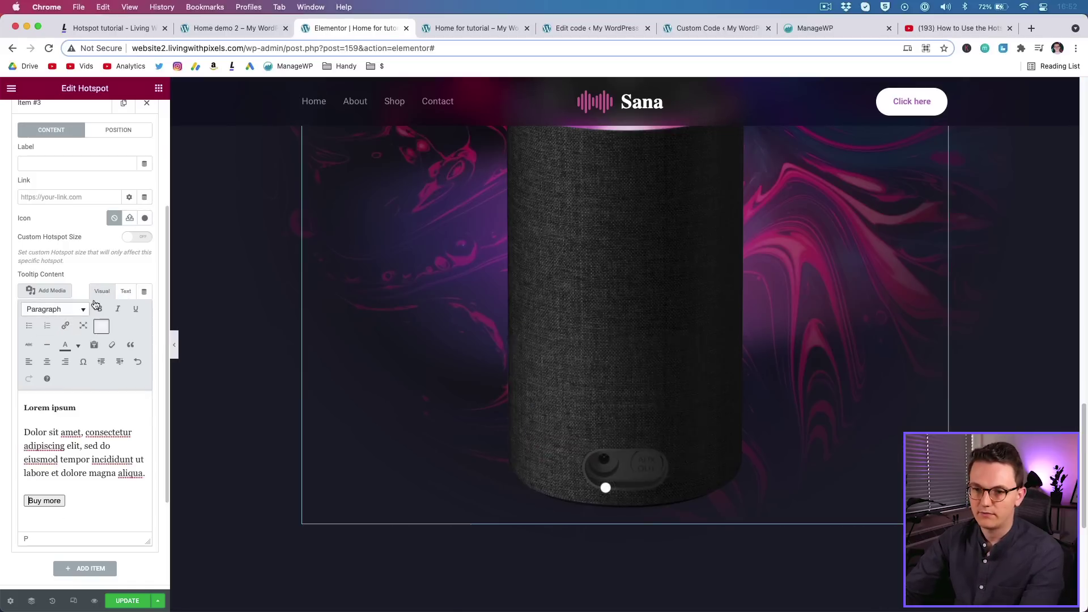
pyautogui.click(125, 292)
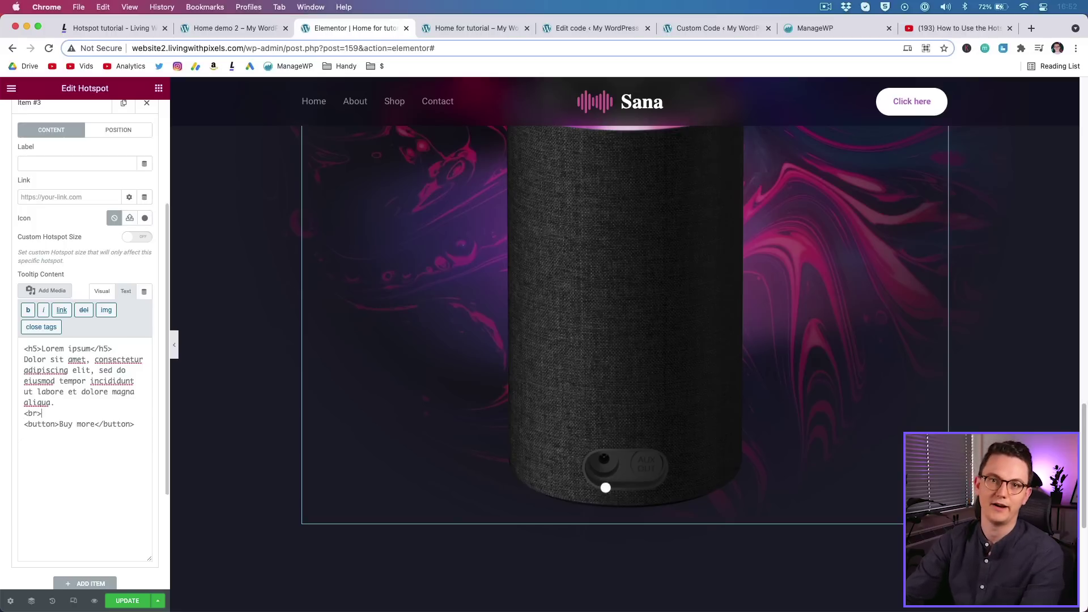
pyautogui.press('BackSpace')
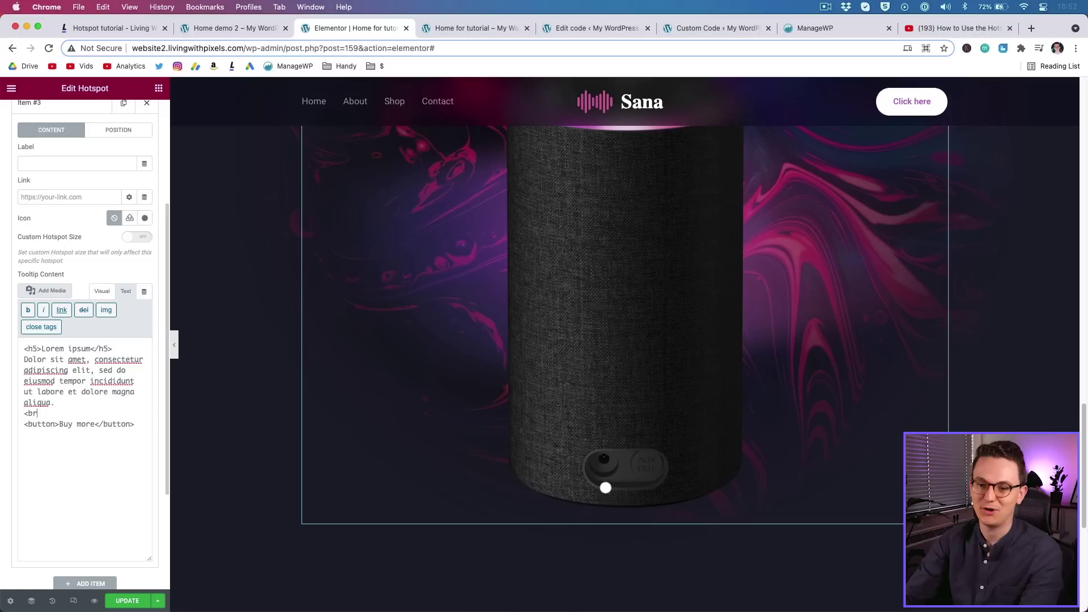
pyautogui.press('BackSpace')
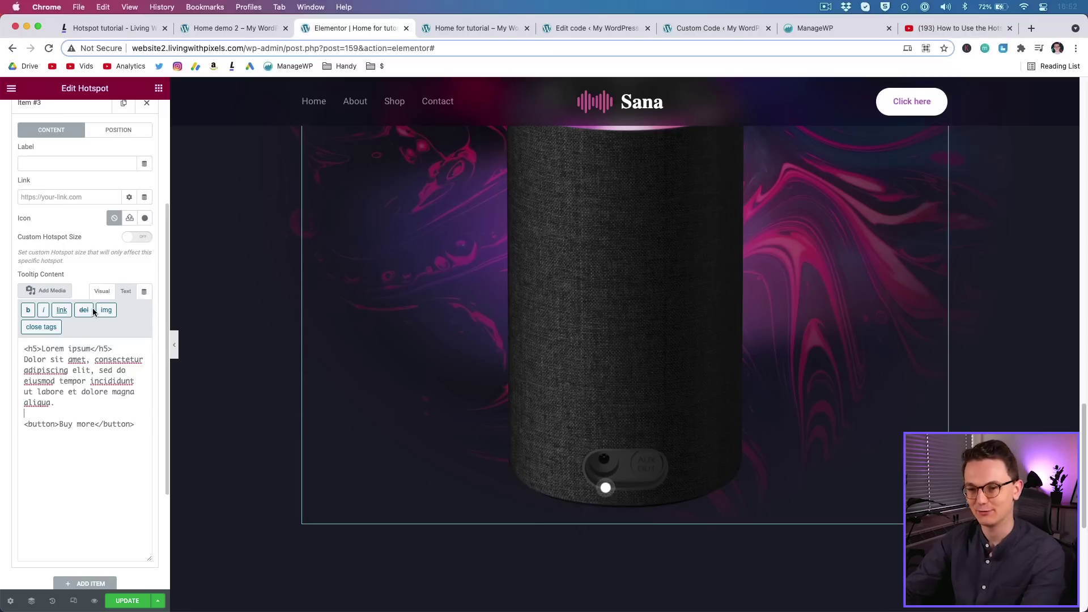
pyautogui.click(101, 291)
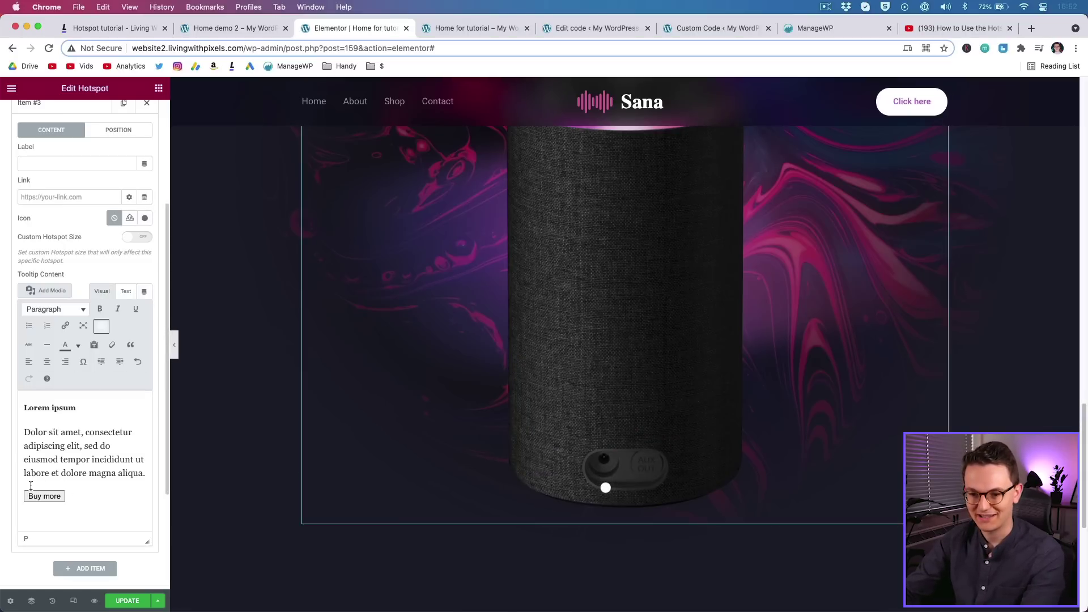
# Step: Insert <br><br> between the paragraph and the button in the tooltip's HTML source, previewing the tooltip's spacing on the page
pyautogui.click(126, 293)
pyautogui.click(50, 411)
pyautogui.write('<br>')
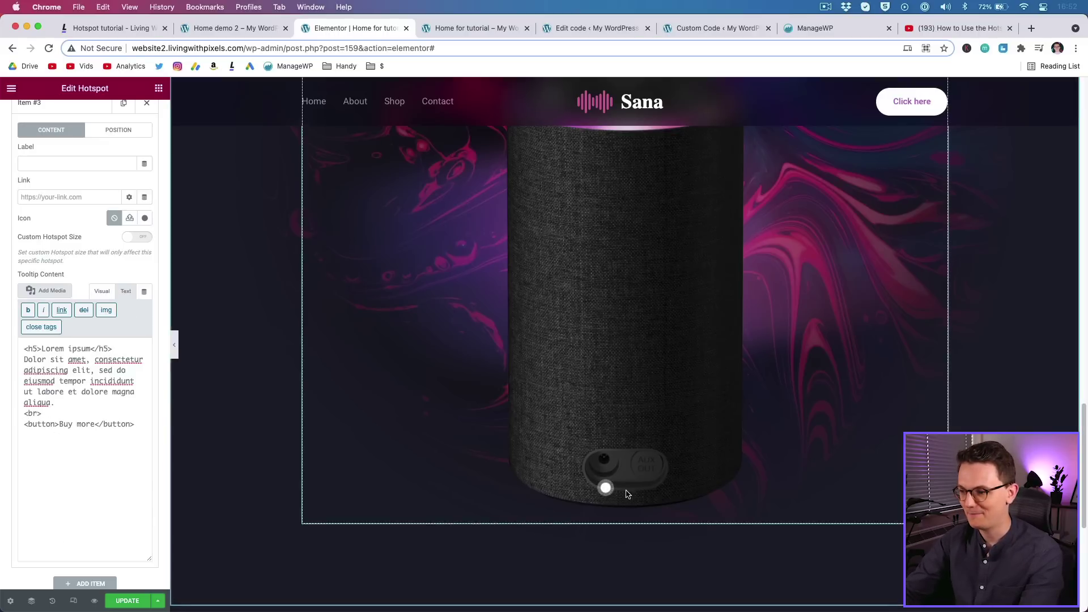
pyautogui.click(606, 488)
pyautogui.click(606, 488)
pyautogui.write('<br>')
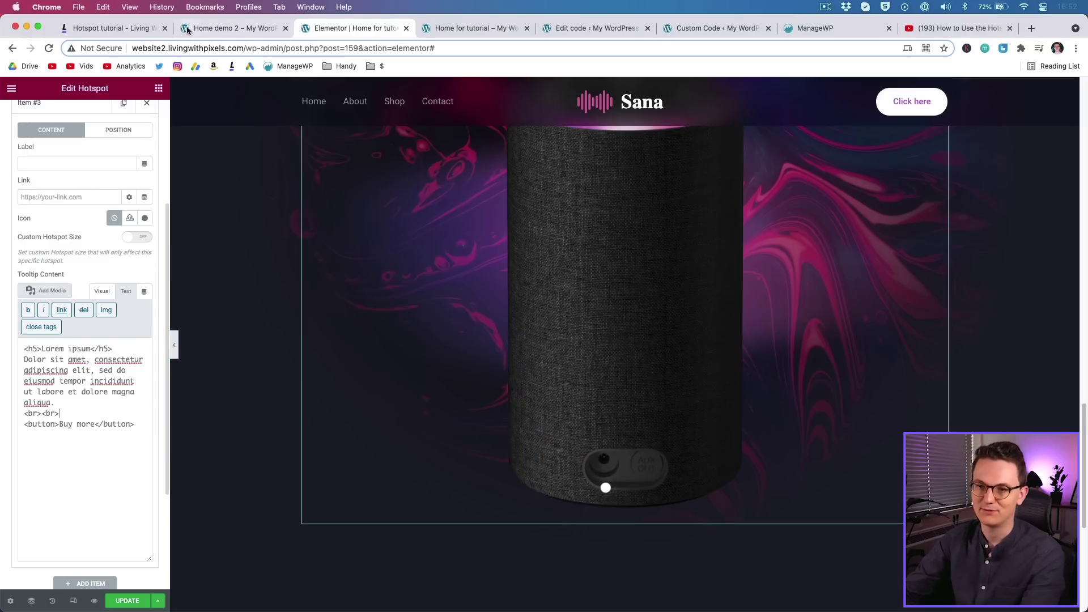
# Step: Copy the example "Buy now" button HTML with class button1 from the Hotspot tutorial page and return to the Elementor editor
pyautogui.click(113, 27)
pyautogui.click(293, 395)
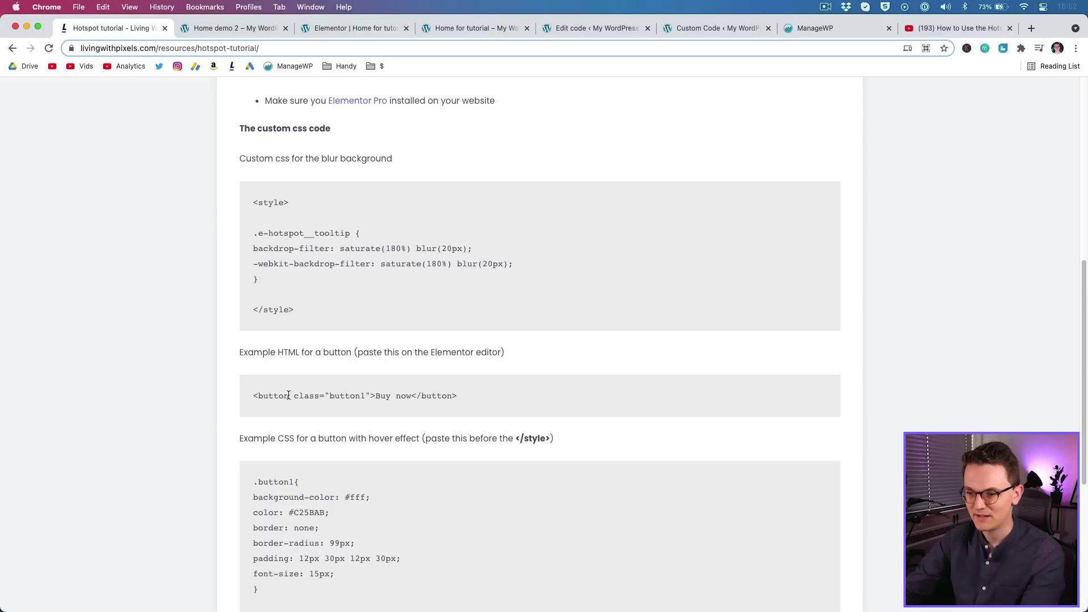
pyautogui.moveTo(301, 396); pyautogui.dragTo(374, 397)
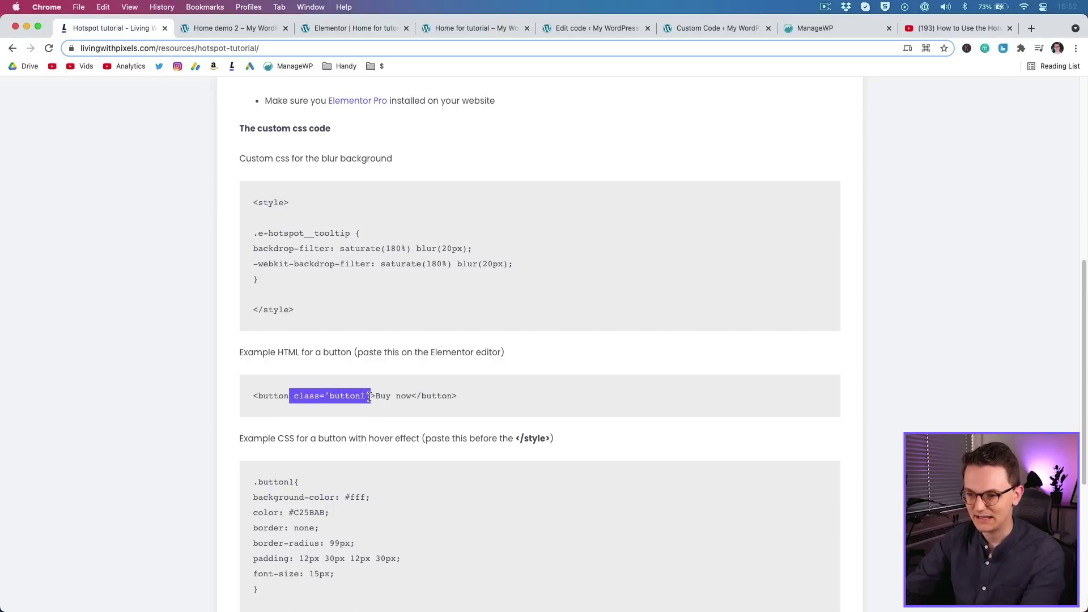
pyautogui.moveTo(251, 395); pyautogui.dragTo(483, 395)
pyautogui.press('cmd+c')
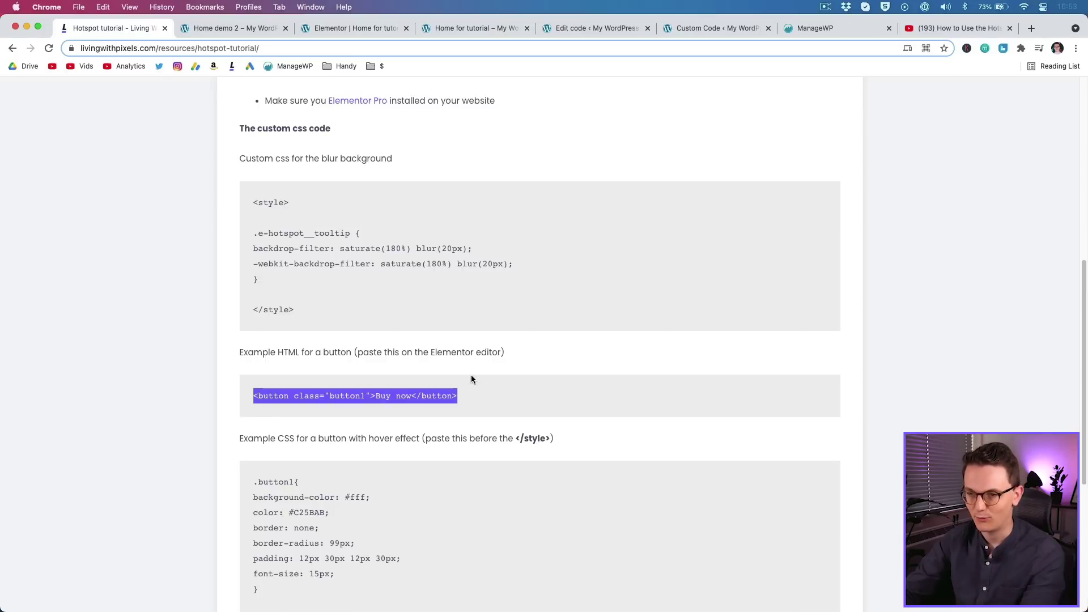
pyautogui.click(183, 28)
pyautogui.click(334, 28)
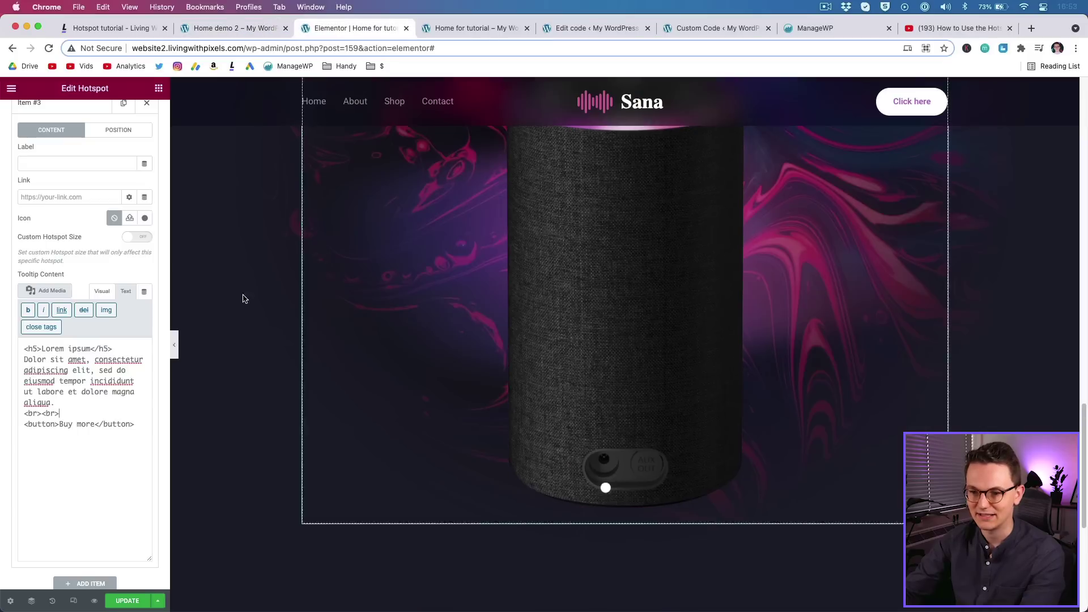
# Step: Replace the plain button line in the tooltip's HTML source with <button class="button1">Buy now</button>
pyautogui.moveTo(137, 426); pyautogui.dragTo(25, 425)
pyautogui.press('cmd+v')
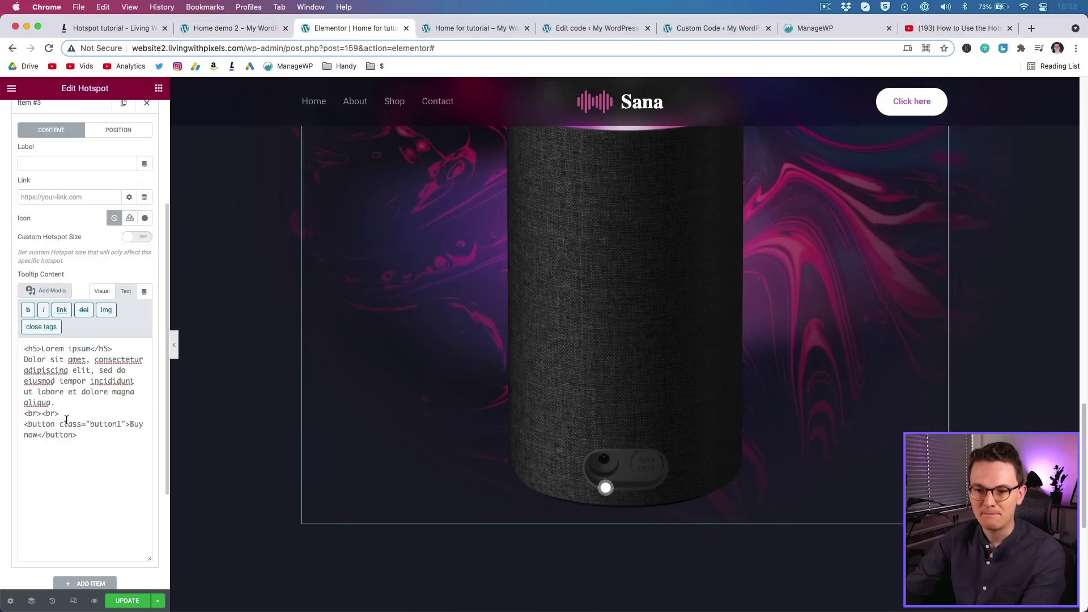
pyautogui.click(98, 425)
pyautogui.moveTo(91, 426); pyautogui.dragTo(120, 425)
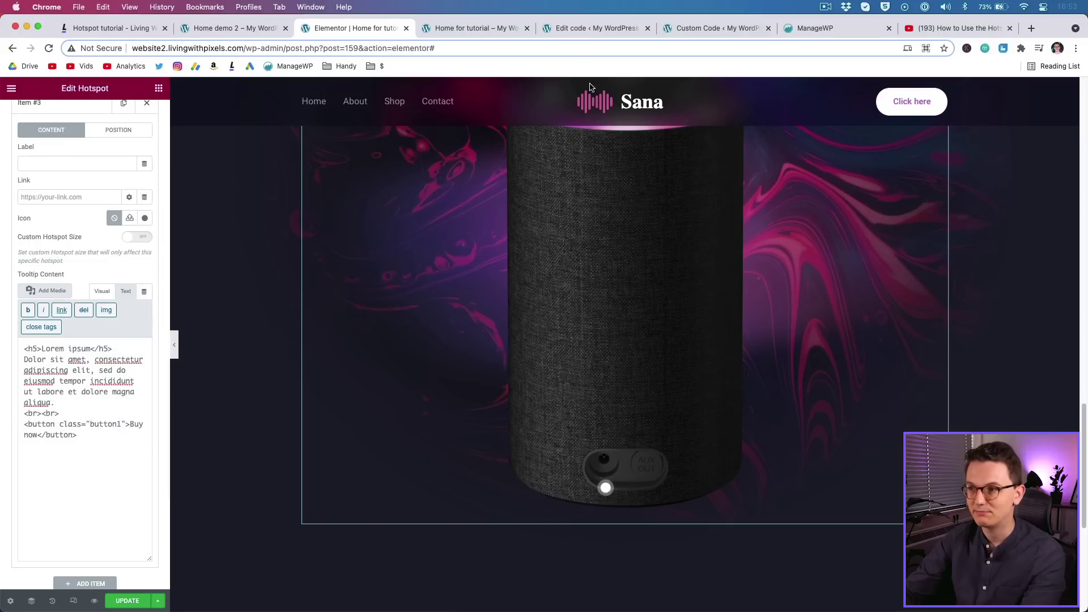
# Step: Copy the example CSS for .button1 and its hover effect from the Hotspot tutorial page
pyautogui.click(580, 30)
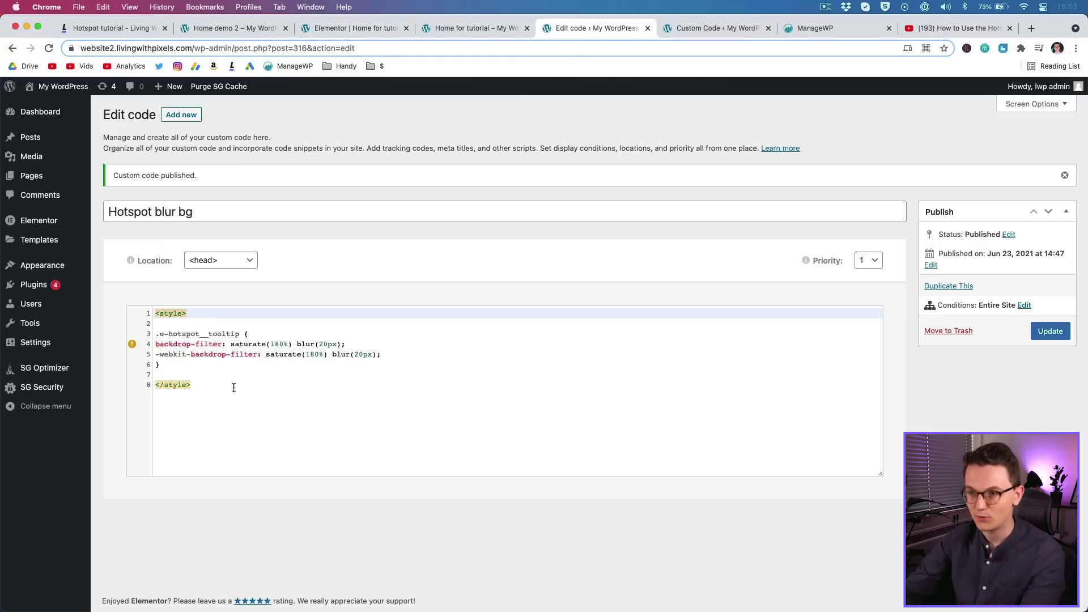
pyautogui.click(111, 29)
pyautogui.scroll(-5, 297, 383)
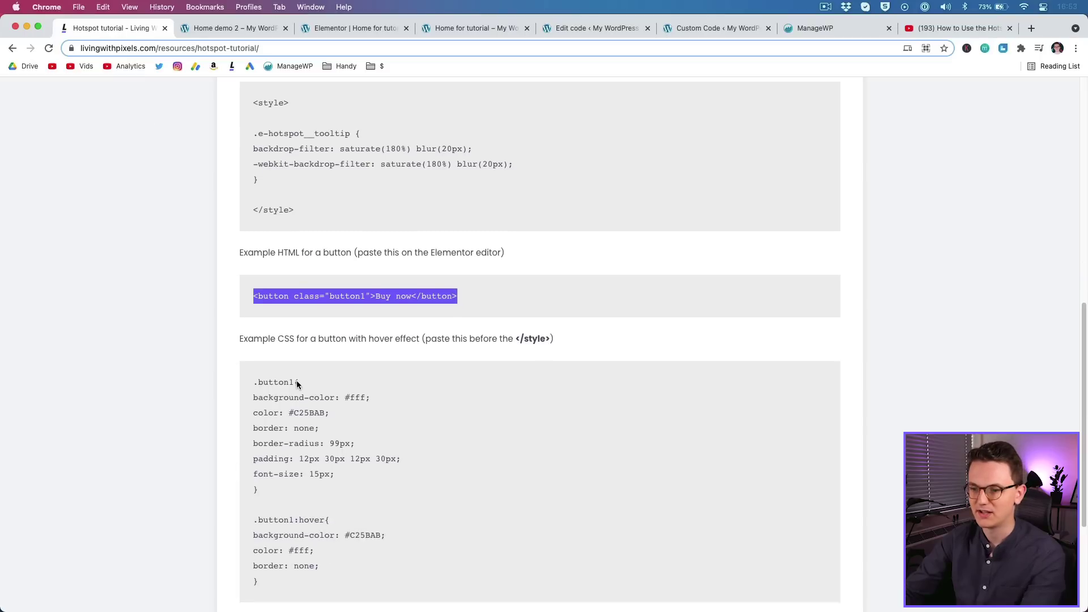
pyautogui.click(258, 264)
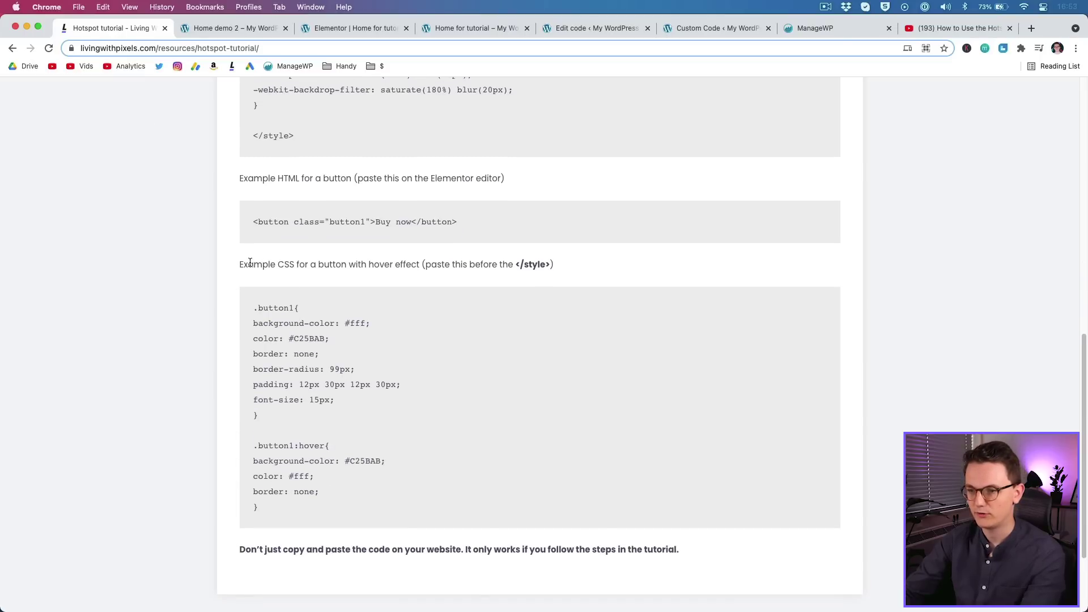
pyautogui.moveTo(254, 311); pyautogui.dragTo(273, 513)
pyautogui.press('super+c')
# Step: Review the .button1 CSS rules on the tutorial page and compare them with the "Buy now" button in the third hotspot's tooltip
pyautogui.click(299, 310)
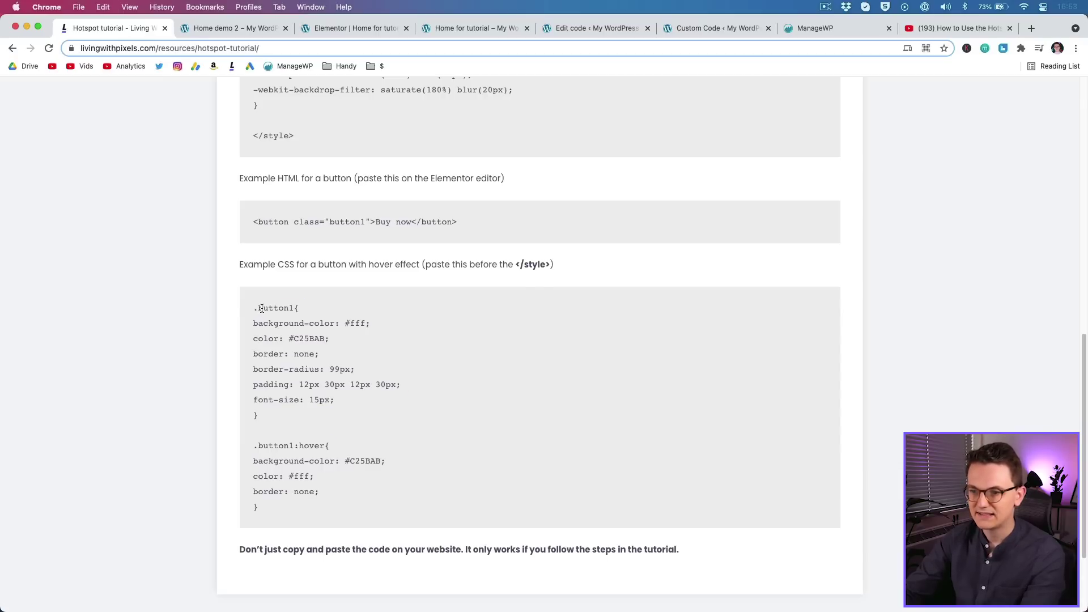
pyautogui.moveTo(257, 310); pyautogui.dragTo(365, 321)
pyautogui.click(309, 308)
pyautogui.moveTo(289, 339); pyautogui.dragTo(320, 356)
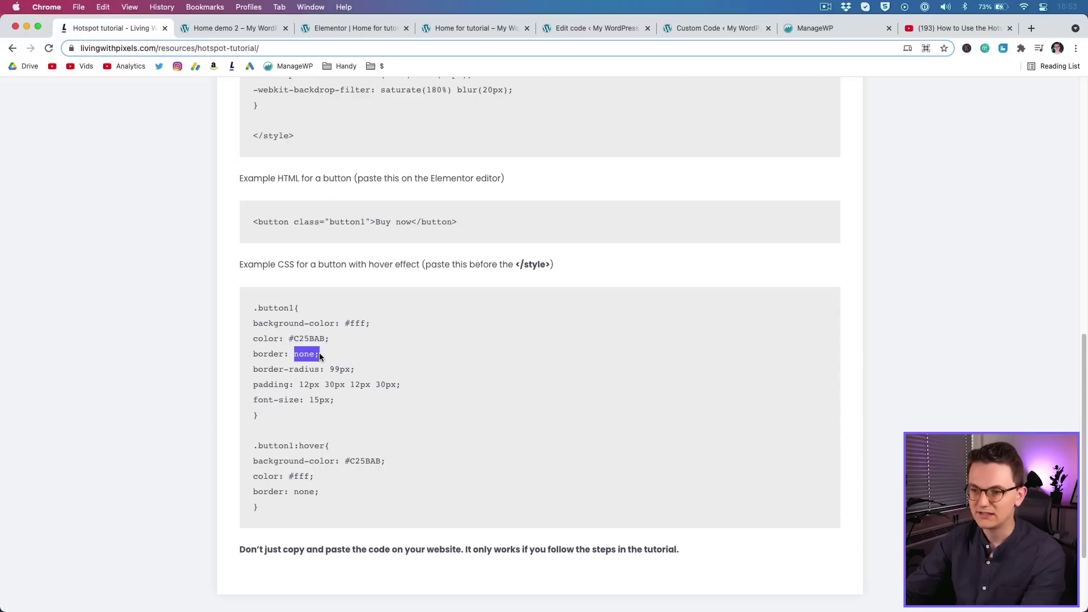
pyautogui.click(328, 28)
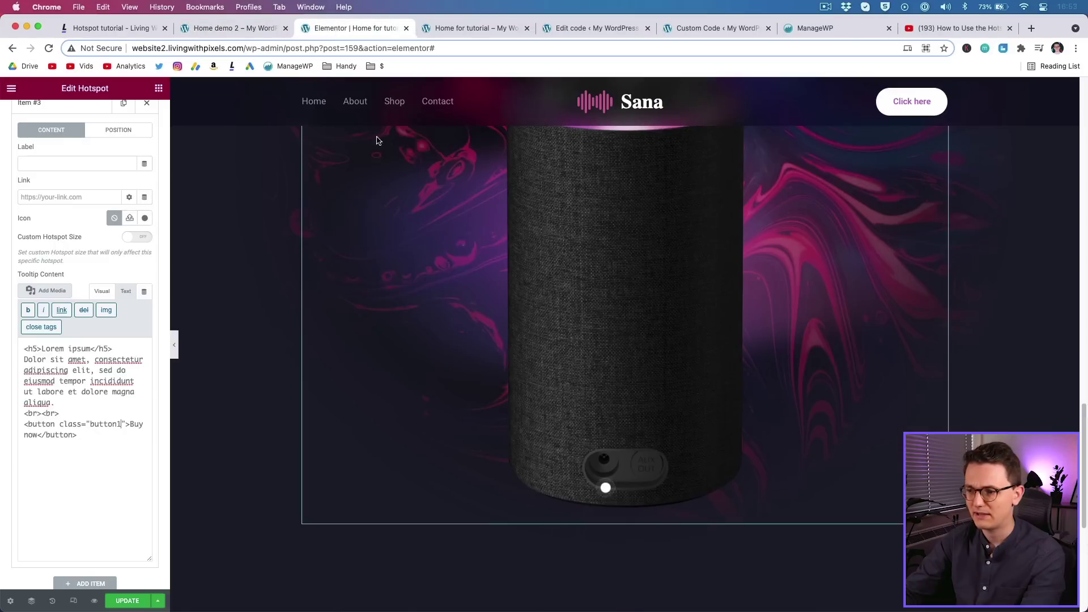
pyautogui.click(606, 486)
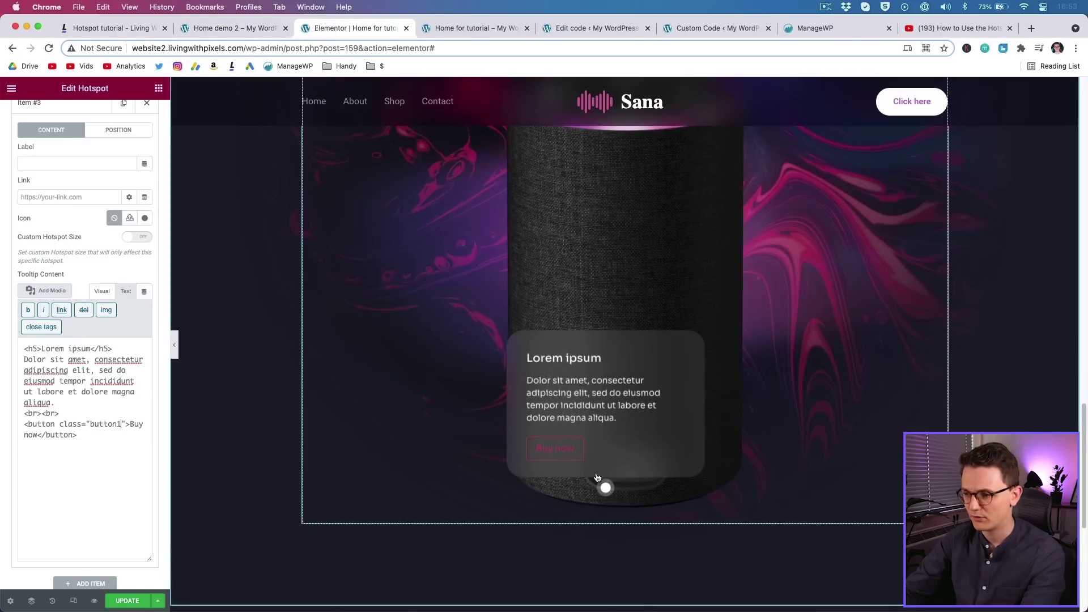
pyautogui.click(128, 29)
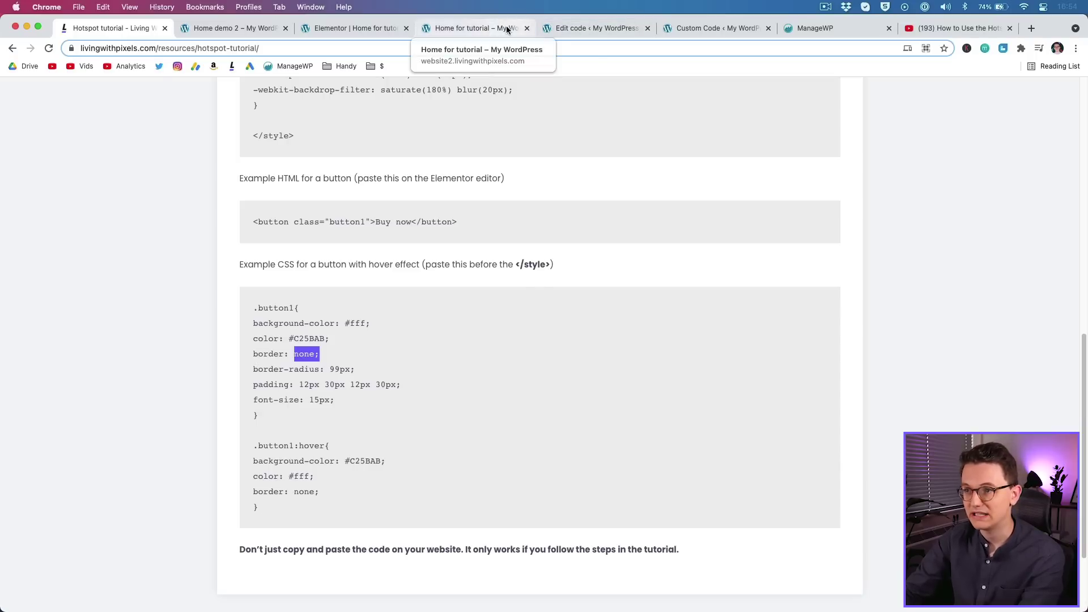
# Step: Paste the copied .button1 and .button1:hover CSS before </style> in the "Hotspot blur bg" custom code
pyautogui.click(555, 28)
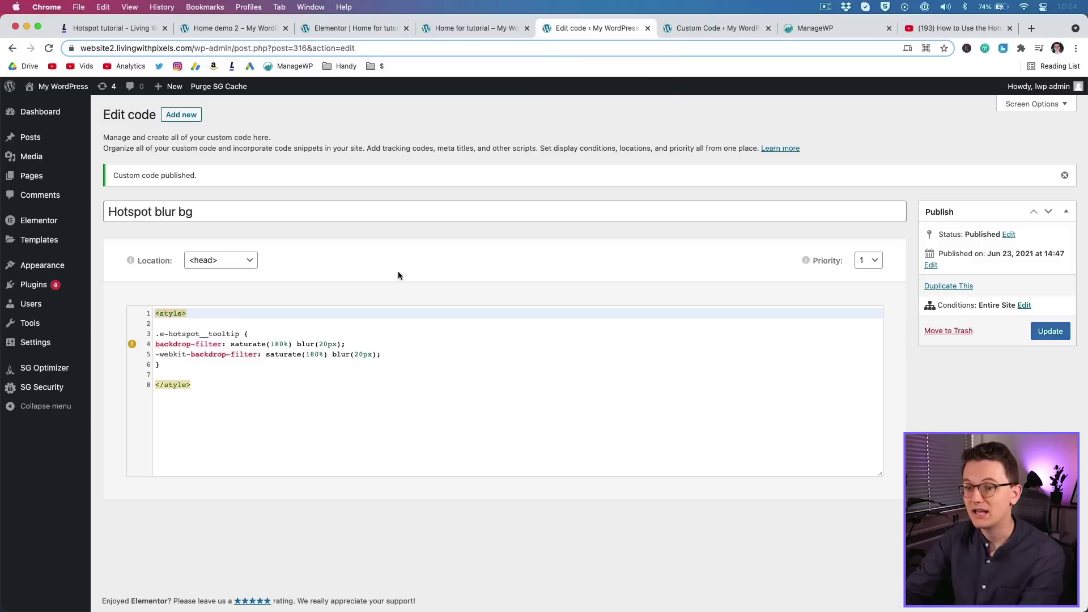
pyautogui.click(177, 375)
pyautogui.press('Return')
pyautogui.press('Return')
pyautogui.press('Up')
pyautogui.press('super+v')
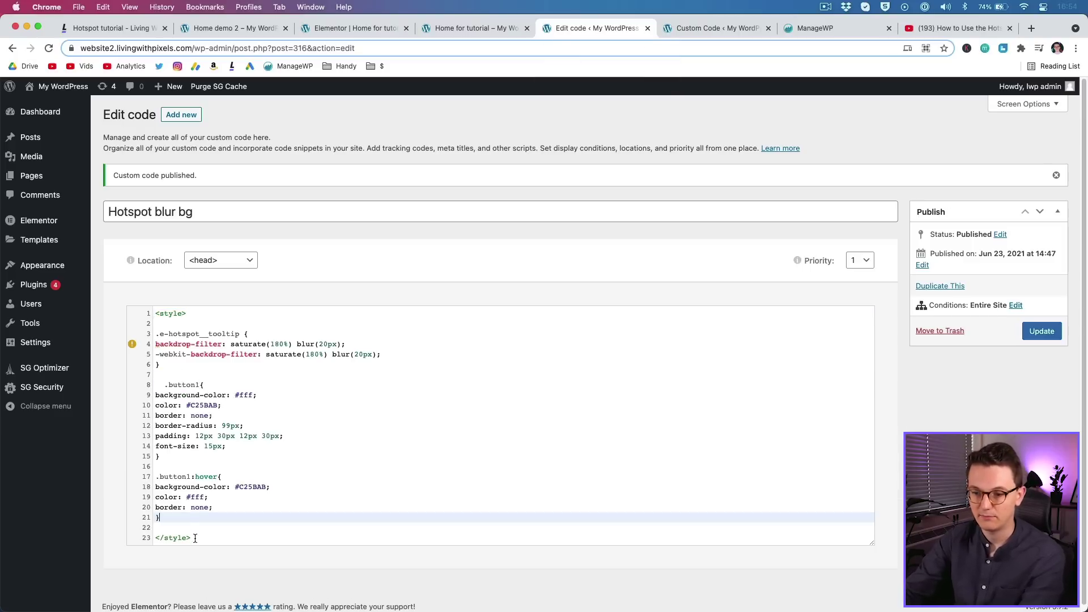
# Step: Check that the style tags enclose all the CSS rules and update the "Hotspot blur bg" custom code
pyautogui.moveTo(186, 314); pyautogui.dragTo(148, 314)
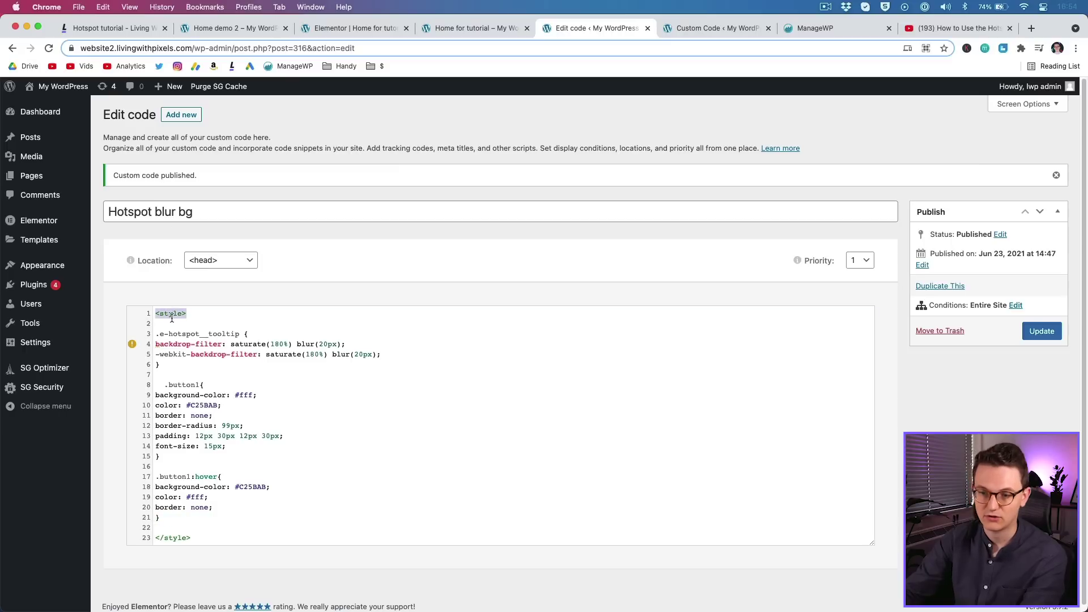
pyautogui.moveTo(191, 538); pyautogui.dragTo(151, 539)
pyautogui.click(175, 517)
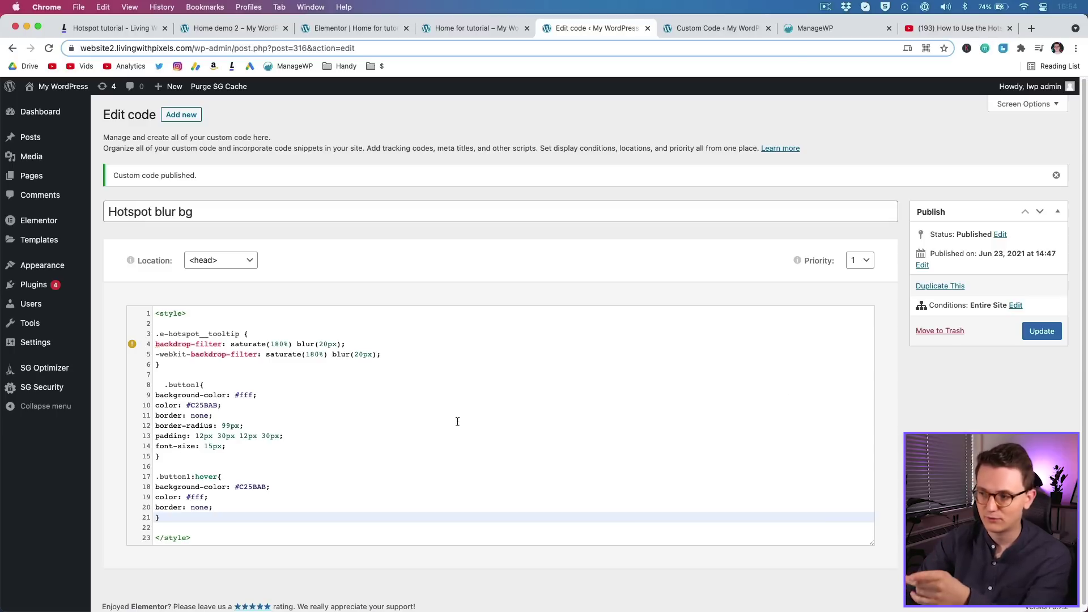
pyautogui.click(1040, 332)
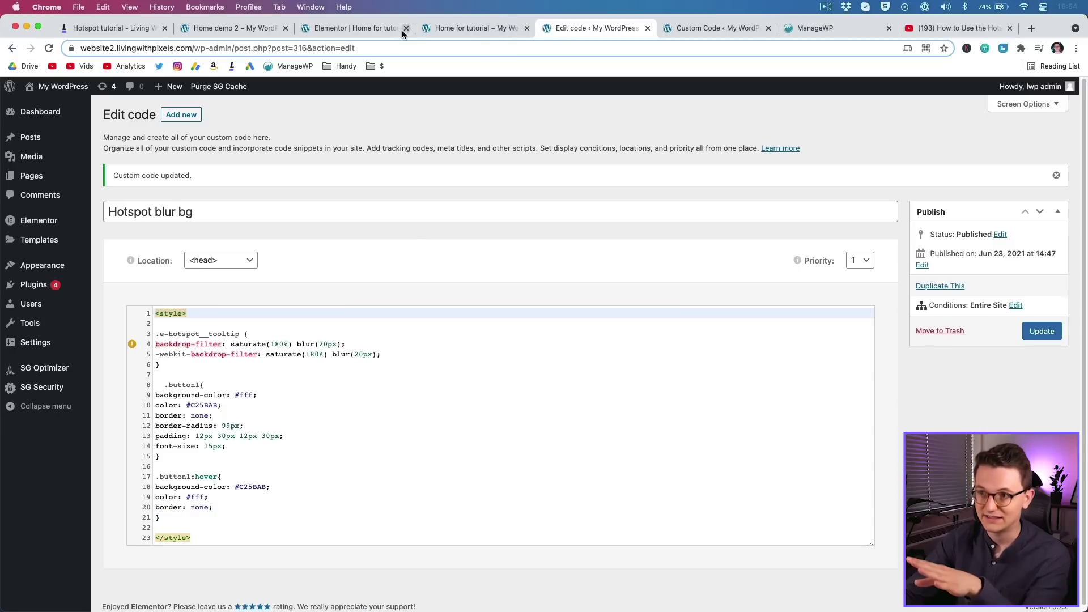
# Step: Switch the third hotspot's tooltip content to the Visual editor, save the page and reload the Elementor editor
pyautogui.click(352, 28)
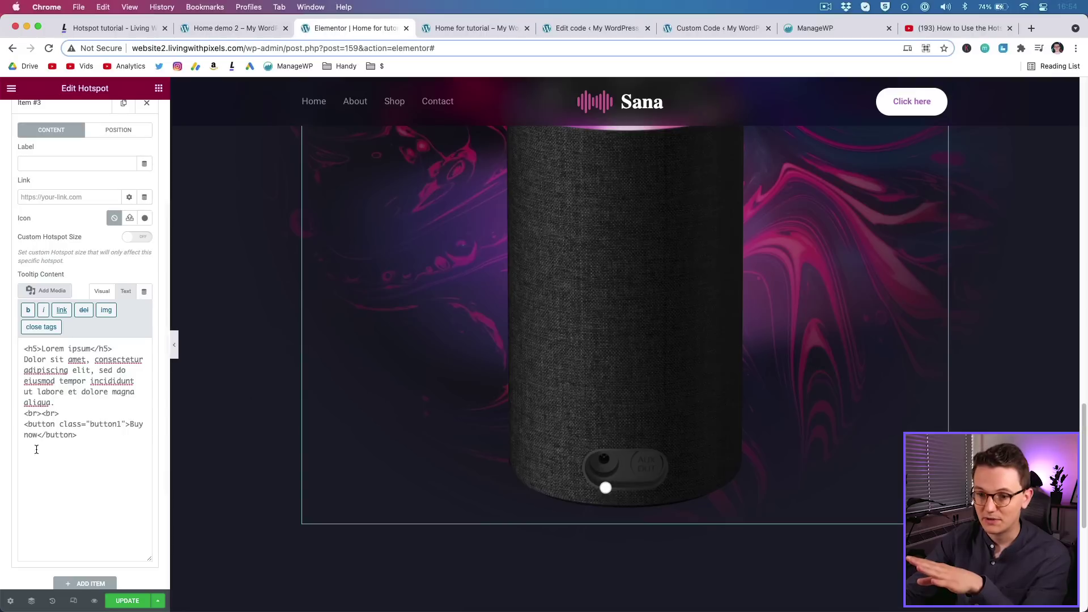
pyautogui.click(102, 290)
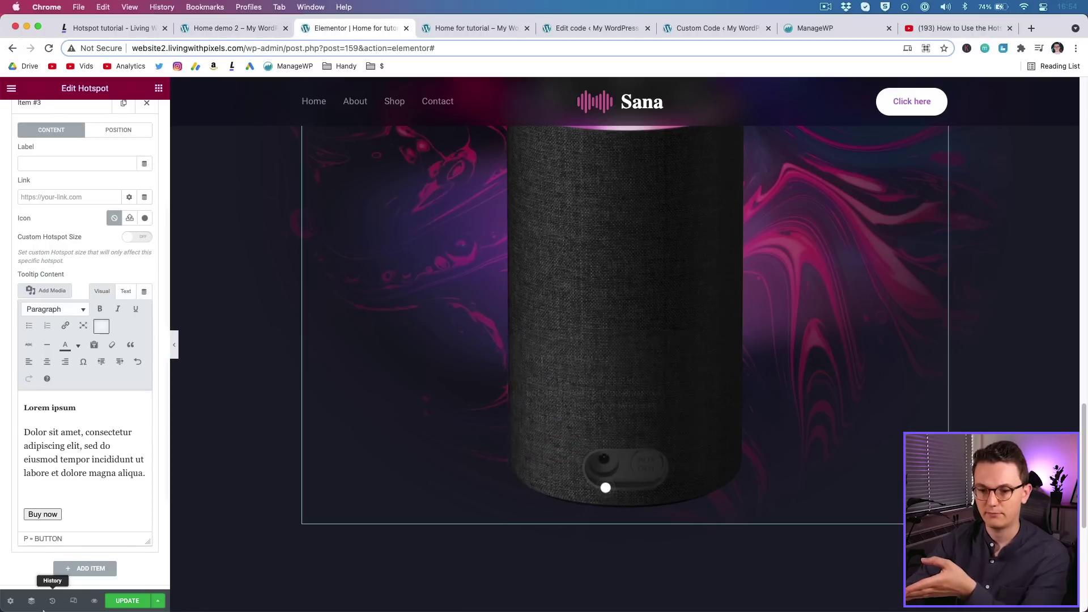
pyautogui.click(119, 604)
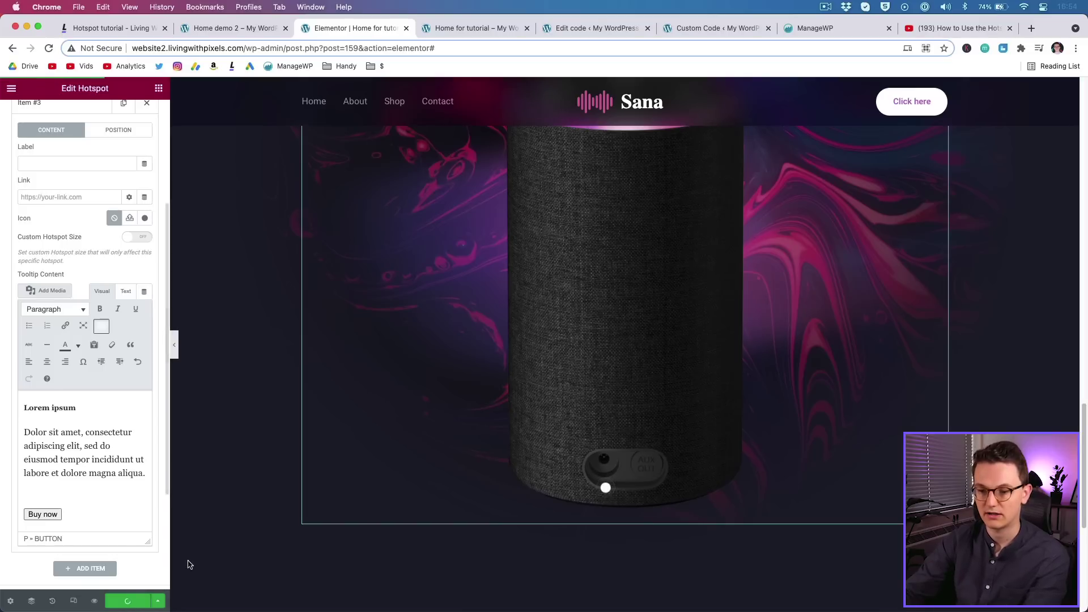
pyautogui.press('super+r')
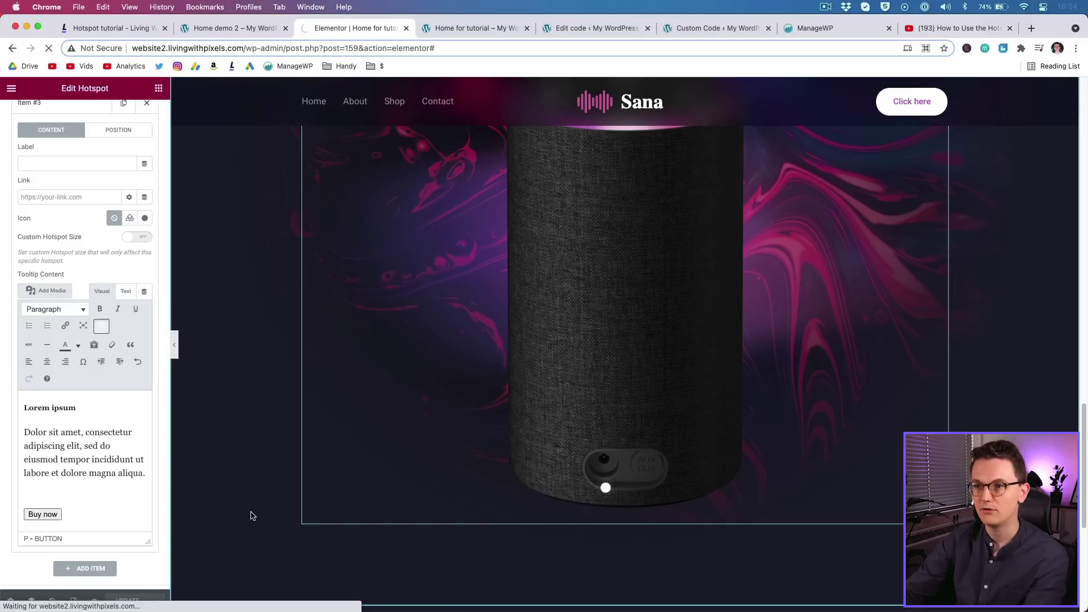
# Step: Check the "Buy now" button's custom styling and hover effect in the third hotspot's tooltip on the canvas
pyautogui.scroll(-15, 348, 344)
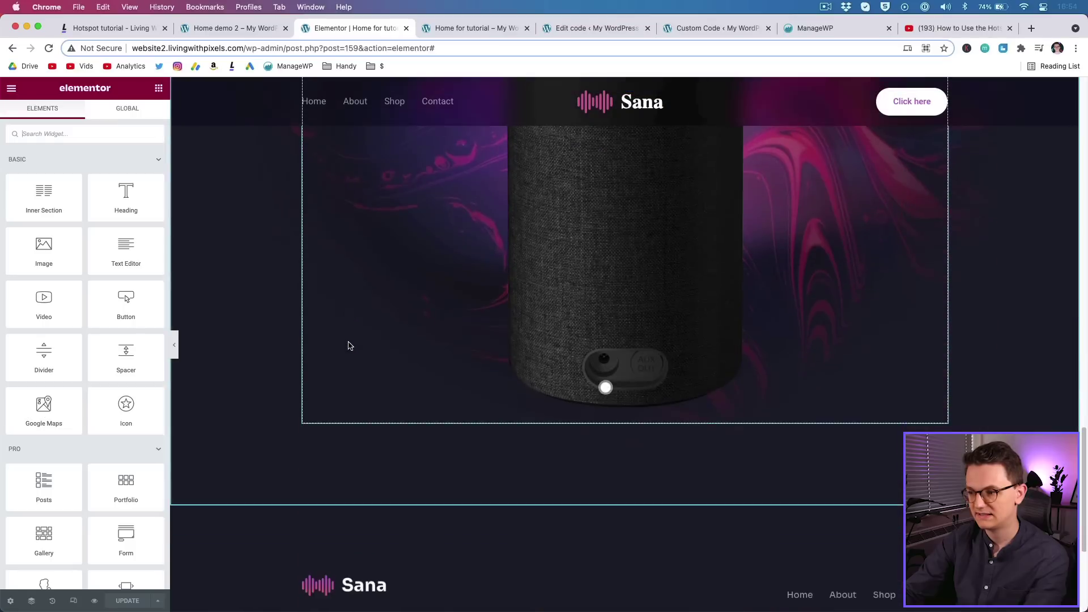
pyautogui.click(606, 387)
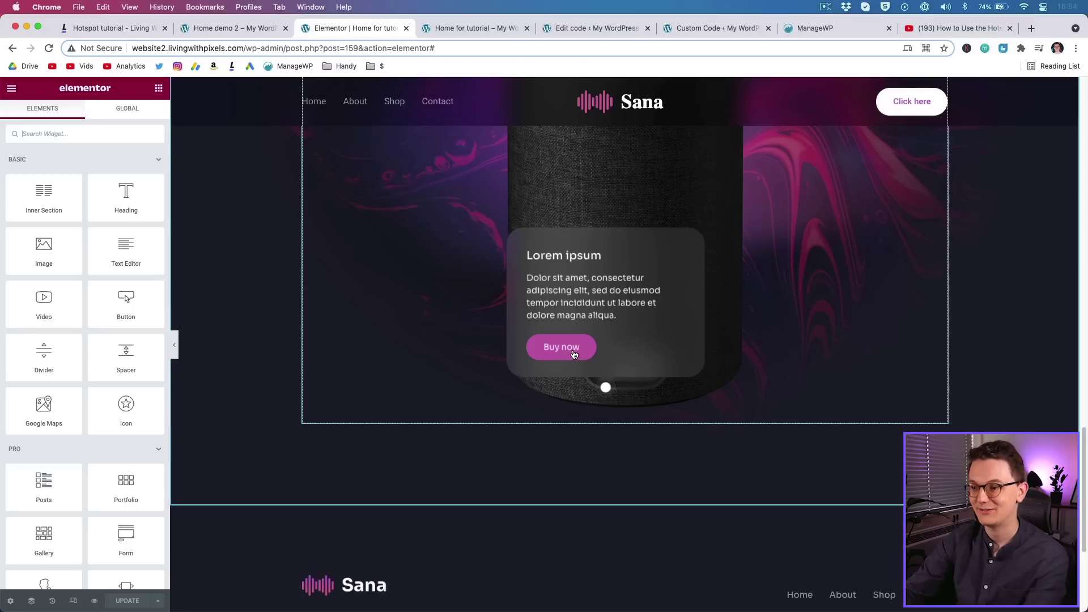
pyautogui.click(573, 354)
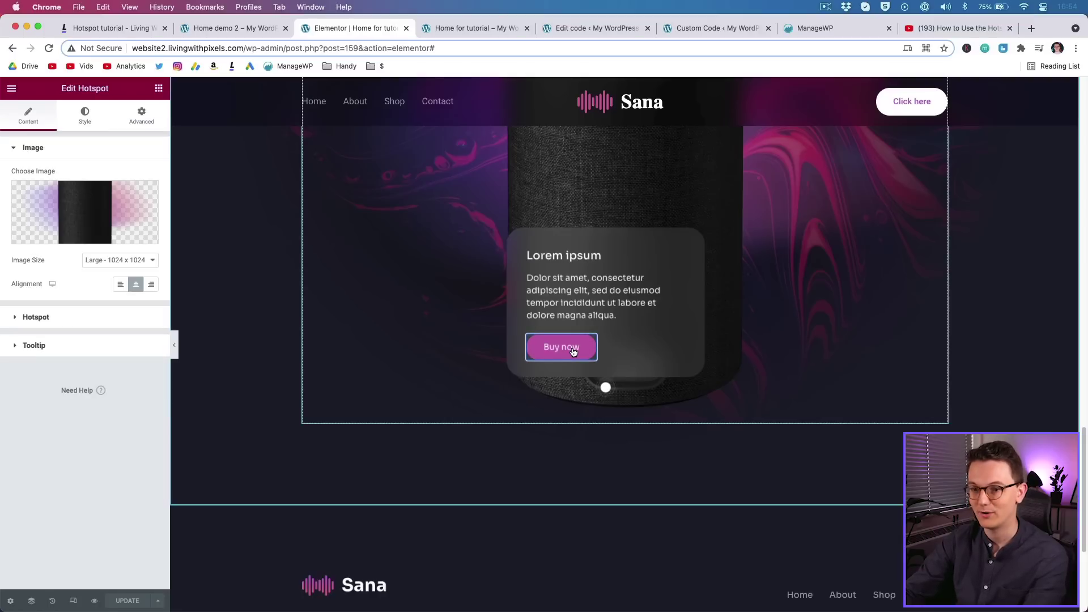
# Step: Link the "Buy now" button in the Item #3 tooltip content to google.com
pyautogui.click(574, 352)
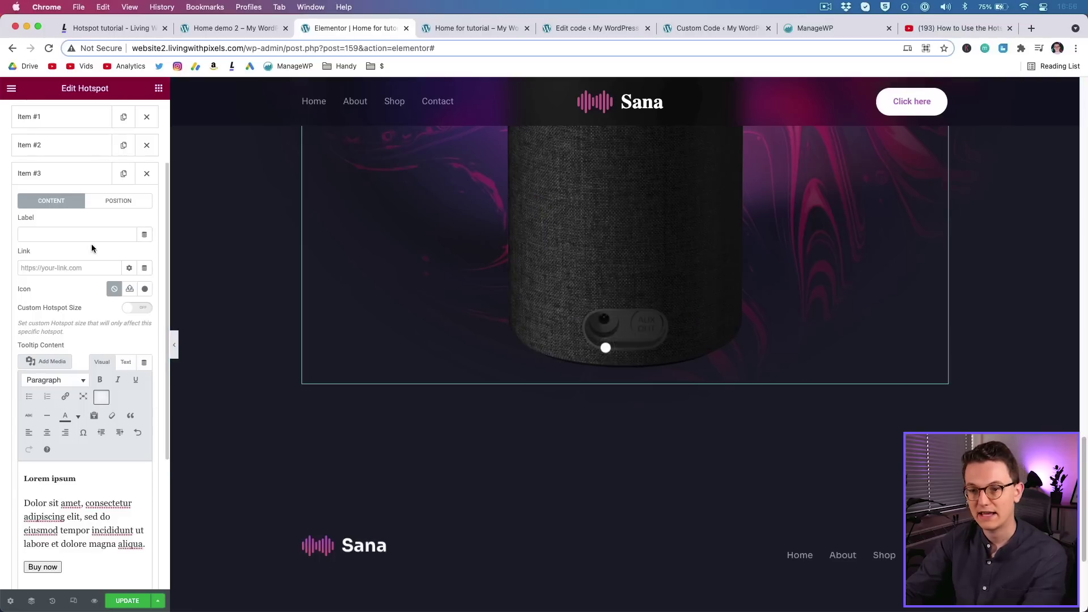
pyautogui.scroll(-3, 158, 549)
pyautogui.click(54, 483)
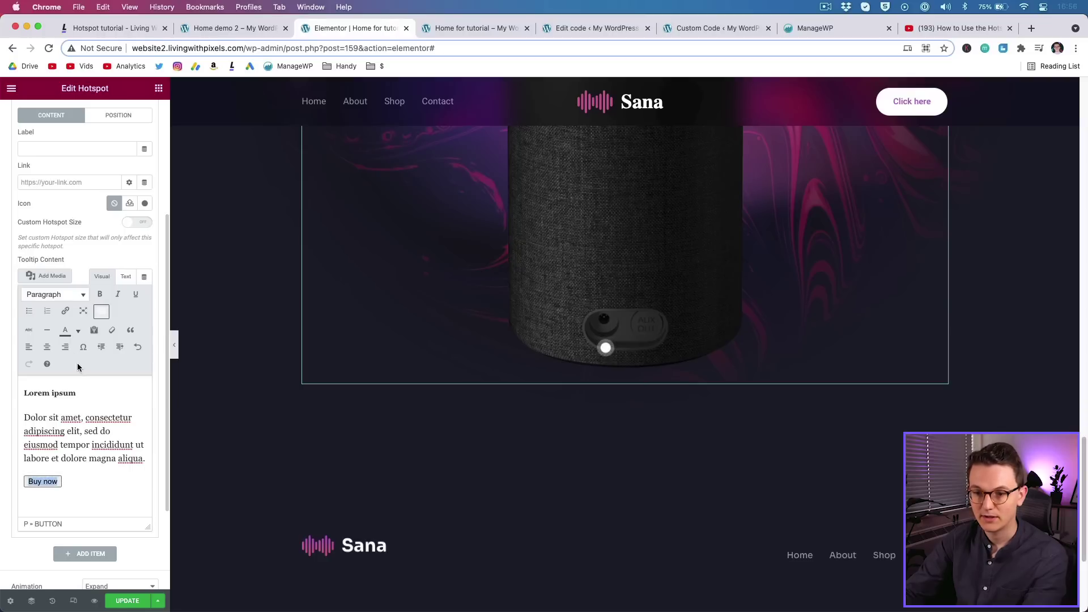
pyautogui.click(66, 312)
pyautogui.write('g')
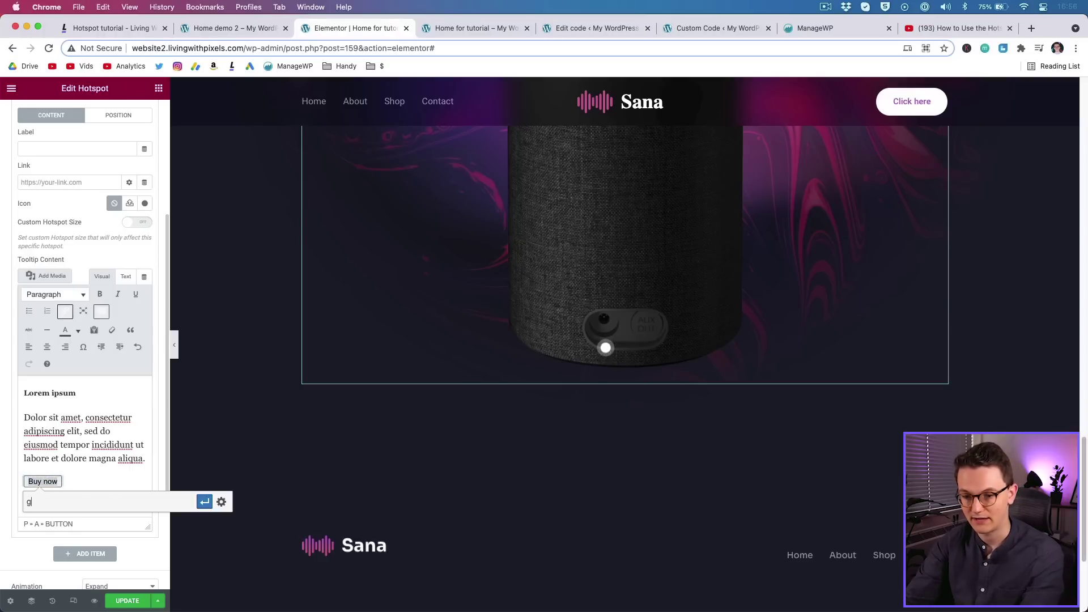
pyautogui.write('oogle.com')
pyautogui.press('Return')
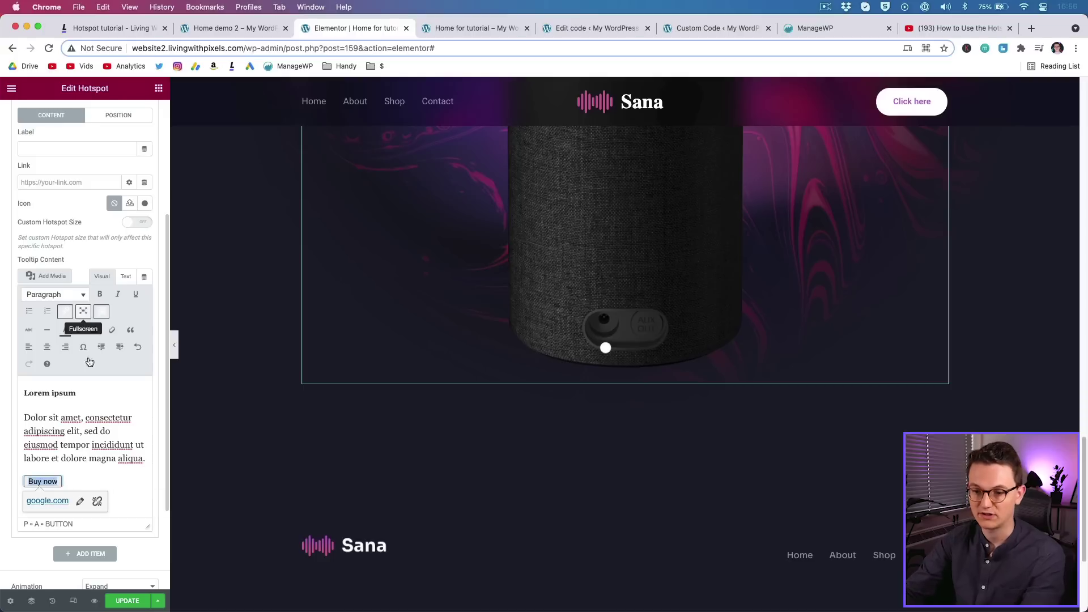
# Step: Set the "Buy now" link to open in a new tab and save the page
pyautogui.click(80, 501)
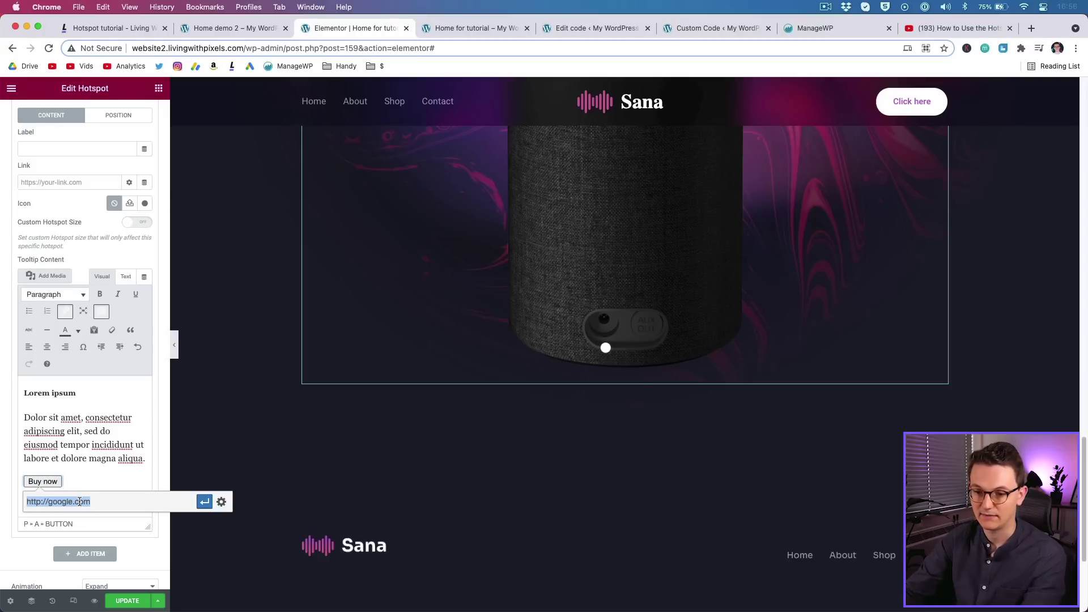
pyautogui.click(221, 502)
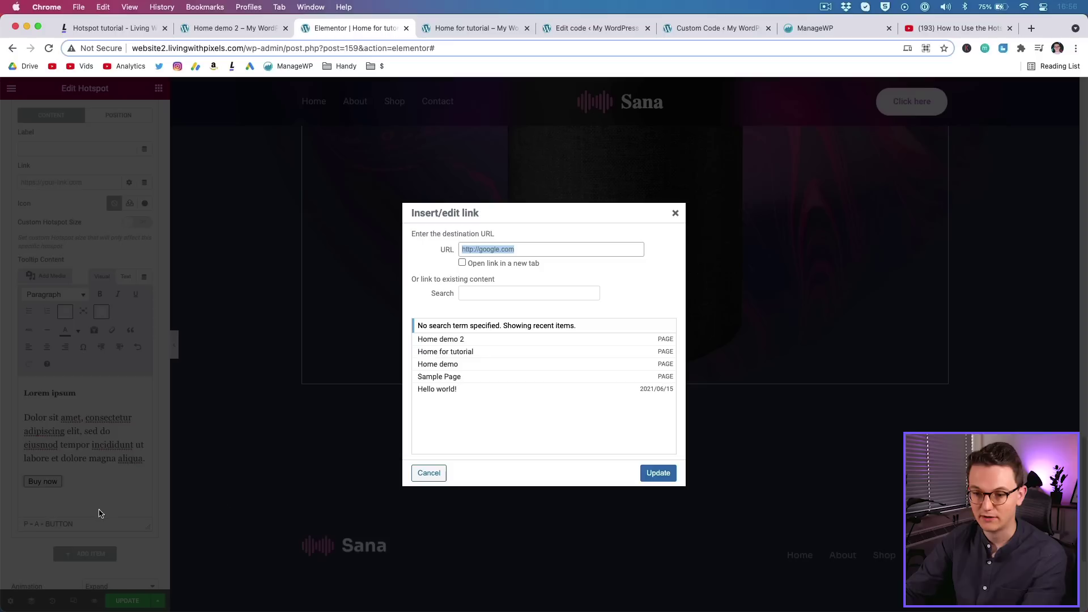
pyautogui.click(463, 264)
pyautogui.click(660, 475)
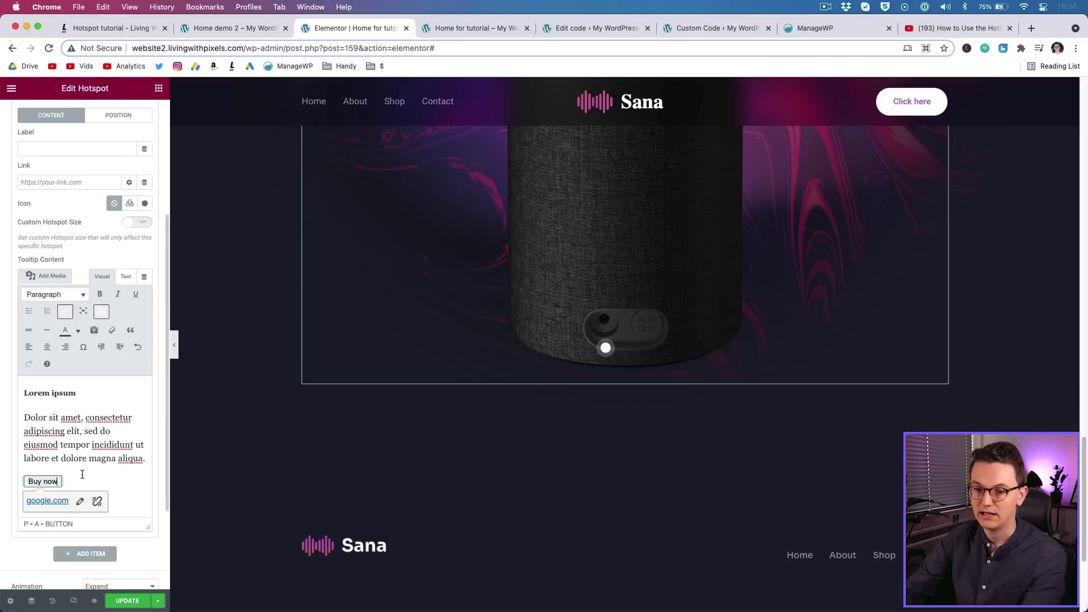
pyautogui.click(128, 601)
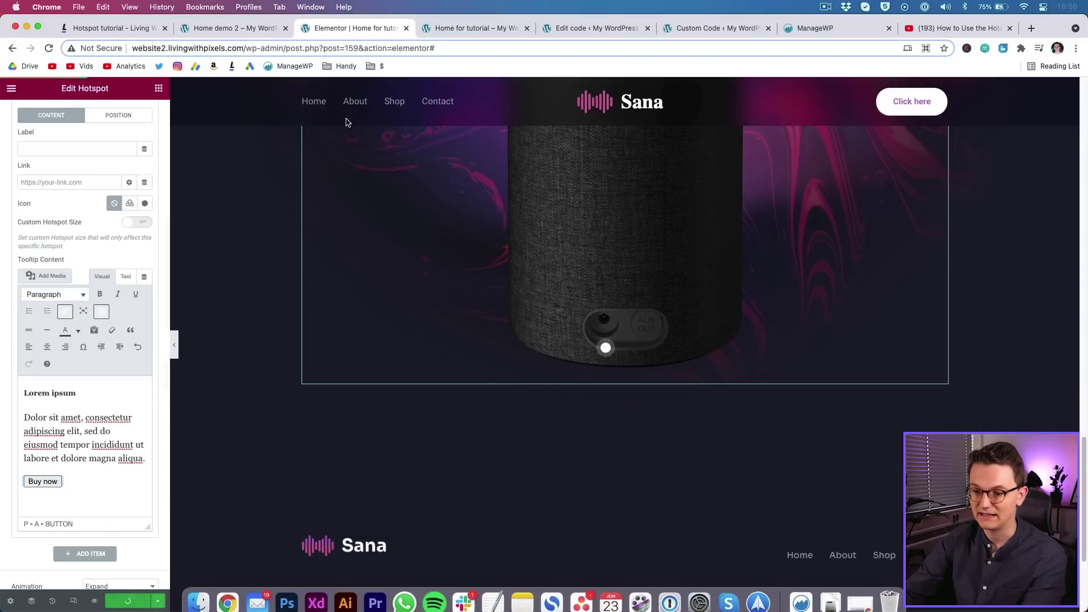
# Step: Reload the page preview and test the "Buy now" link in the bottom hotspot's tooltip
pyautogui.hotkey('ctrl', 'Tab')
pyautogui.press('super+r')
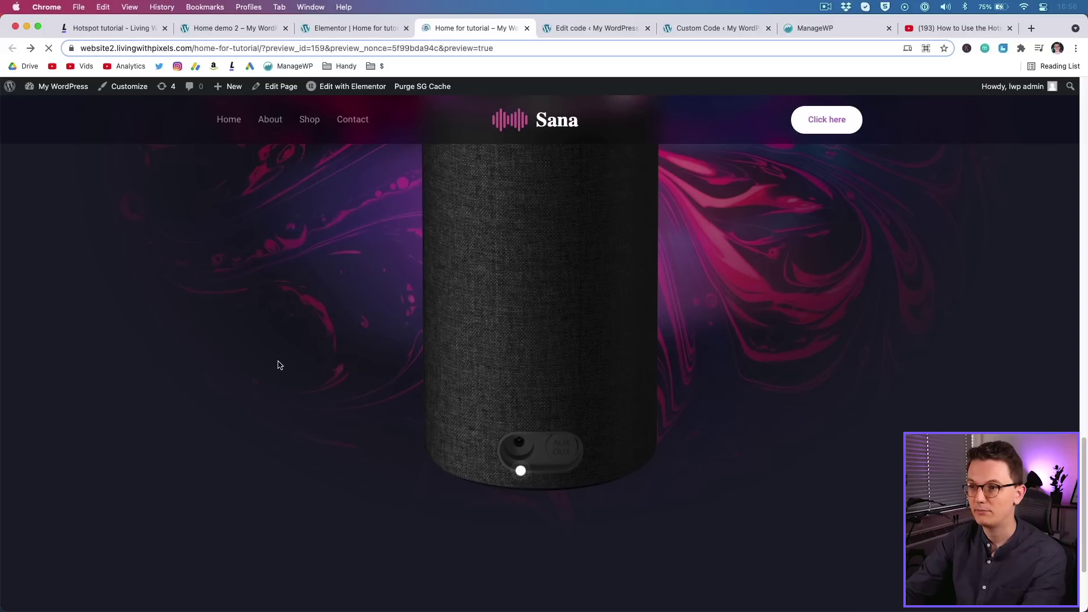
pyautogui.click(520, 471)
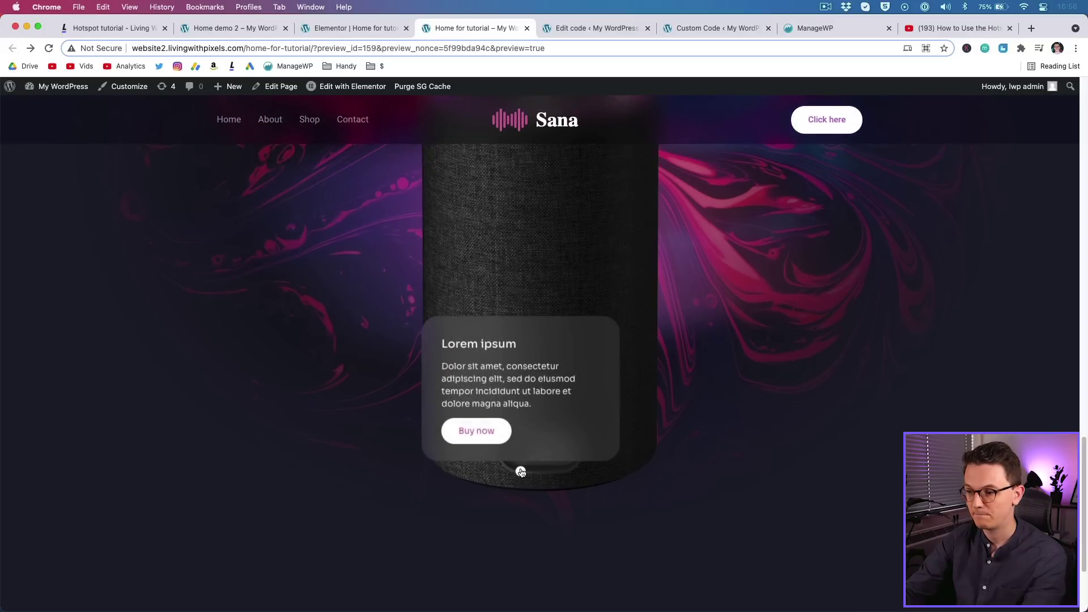
pyautogui.click(485, 430)
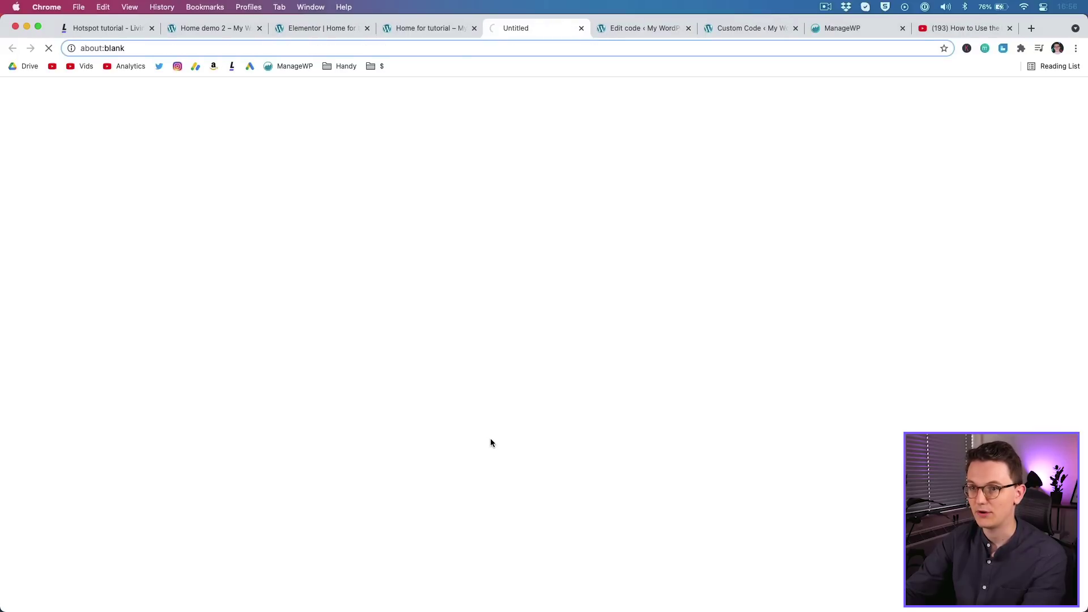
pyautogui.press('super+w')
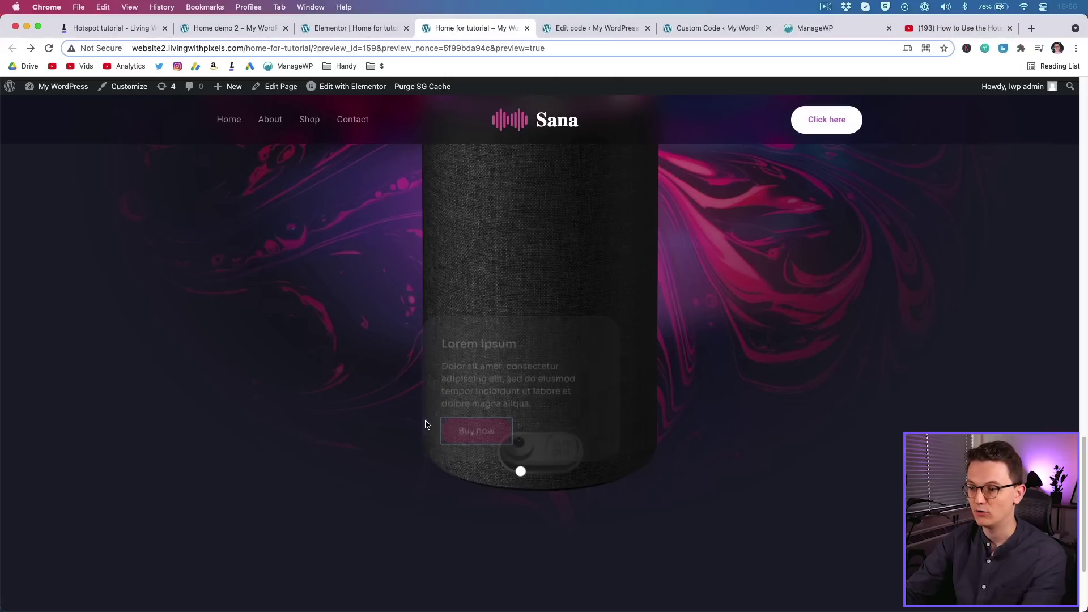
pyautogui.click(521, 470)
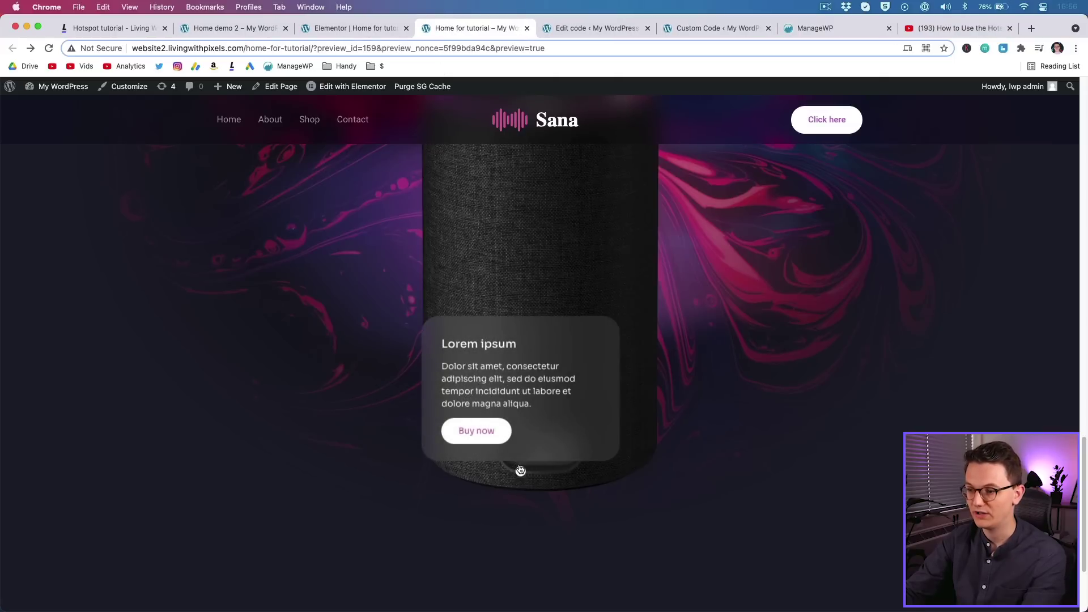
# Step: Set the .button1 border-radius to 5px in the "Hotspot blur bg" custom code and update it
pyautogui.scroll(3, 545, 471)
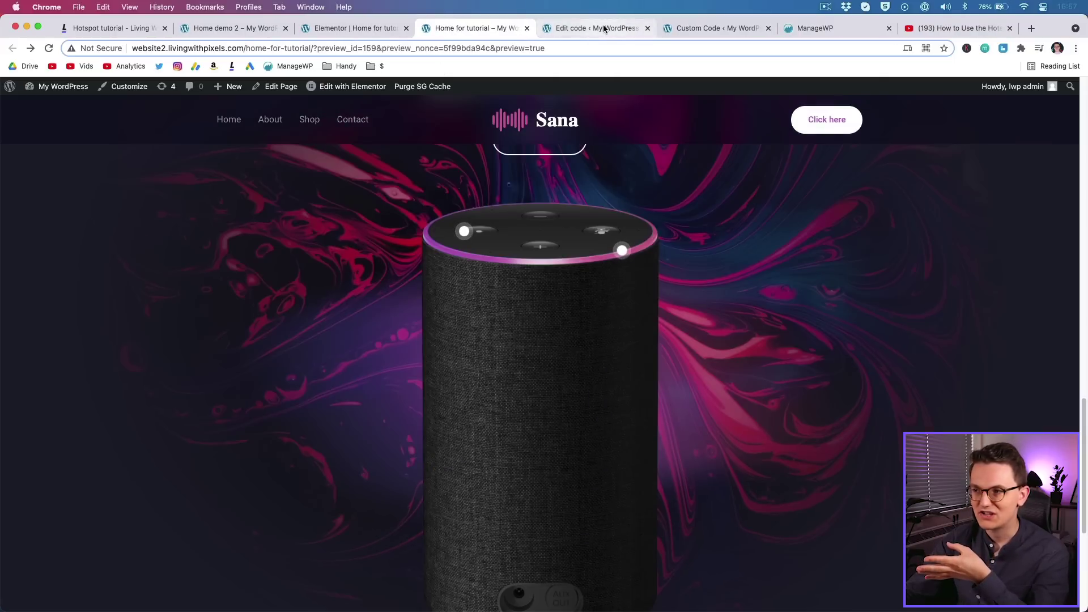
pyautogui.click(703, 30)
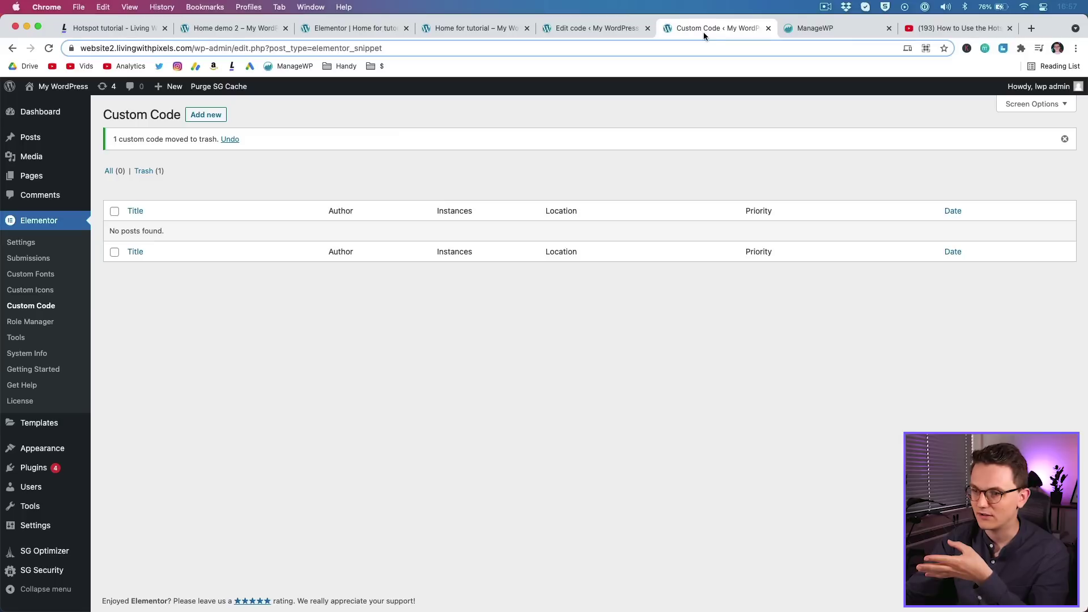
pyautogui.click(610, 28)
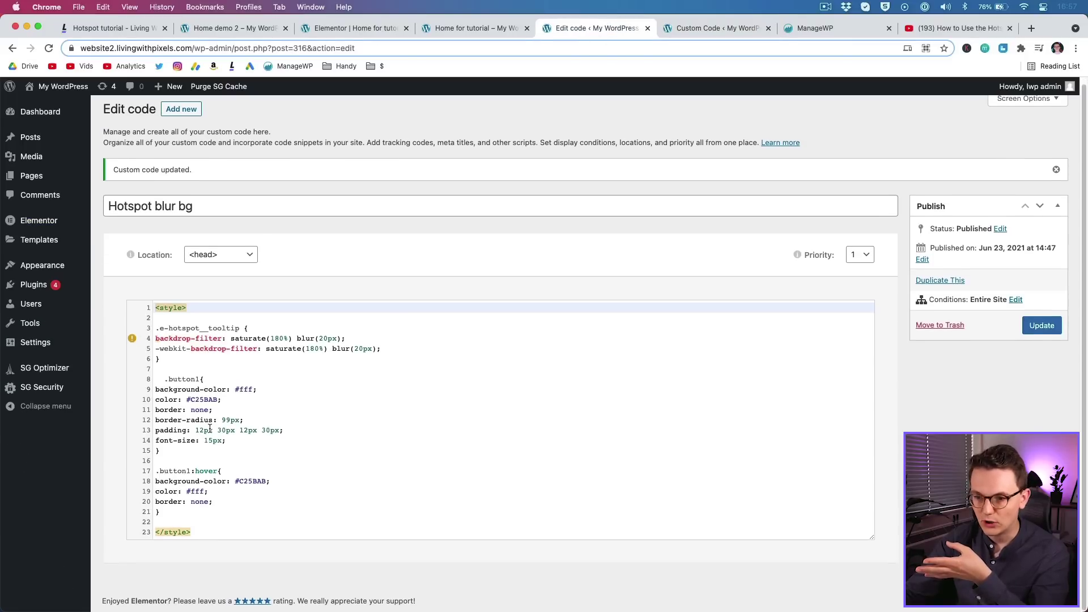
pyautogui.moveTo(187, 400); pyautogui.dragTo(218, 400)
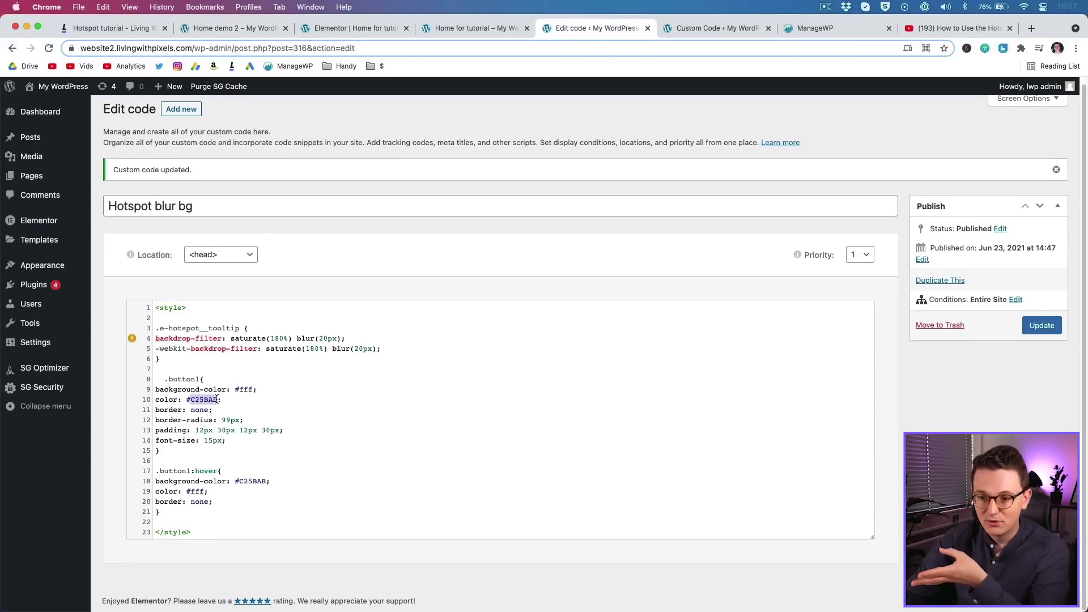
pyautogui.click(218, 400)
pyautogui.moveTo(221, 420); pyautogui.dragTo(240, 420)
pyautogui.click(240, 420)
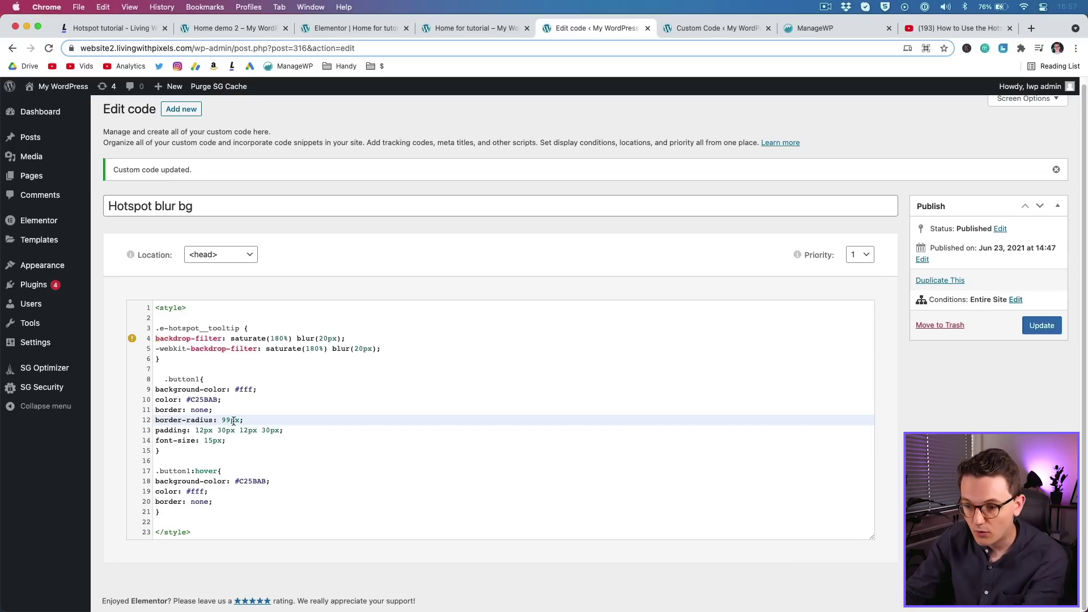
pyautogui.moveTo(231, 420); pyautogui.dragTo(223, 420)
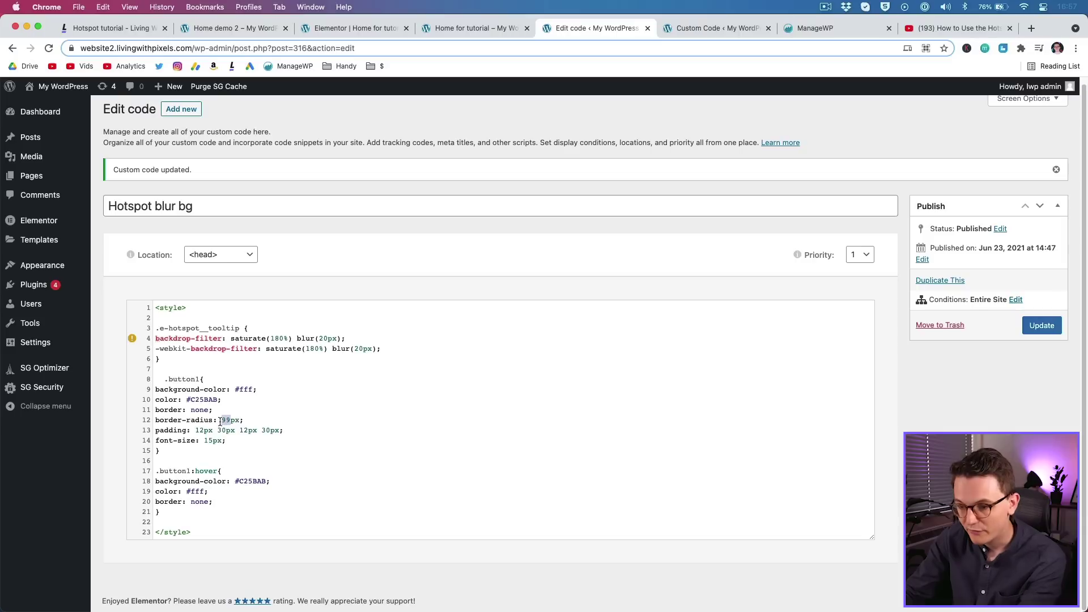
pyautogui.write('5')
pyautogui.click(1042, 326)
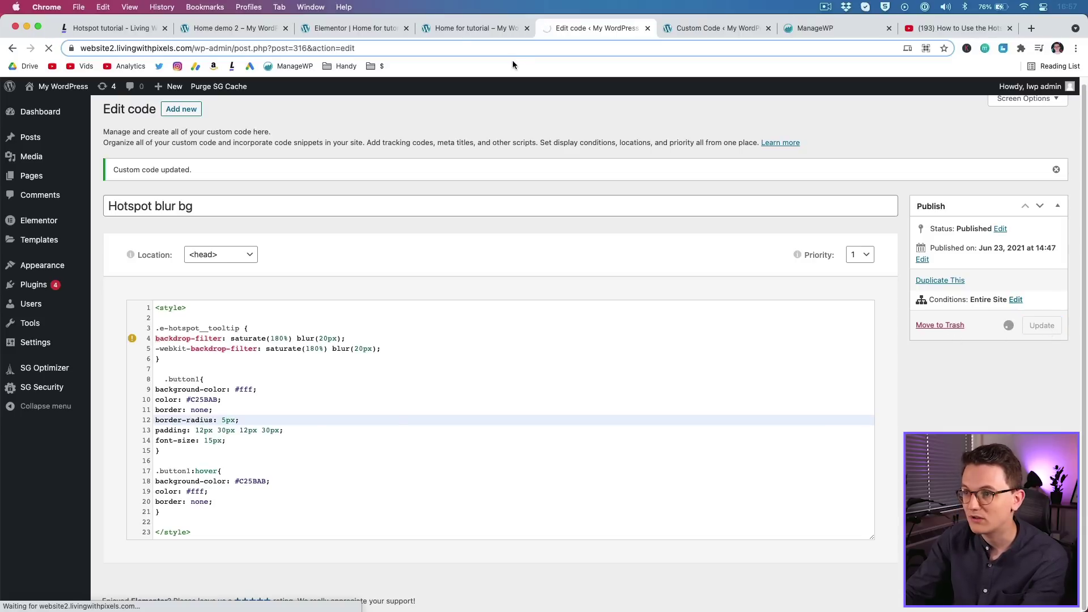
# Step: Check the "Buy now" button's corner shape in the bottom hotspot's tooltip on the page preview
pyautogui.click(460, 29)
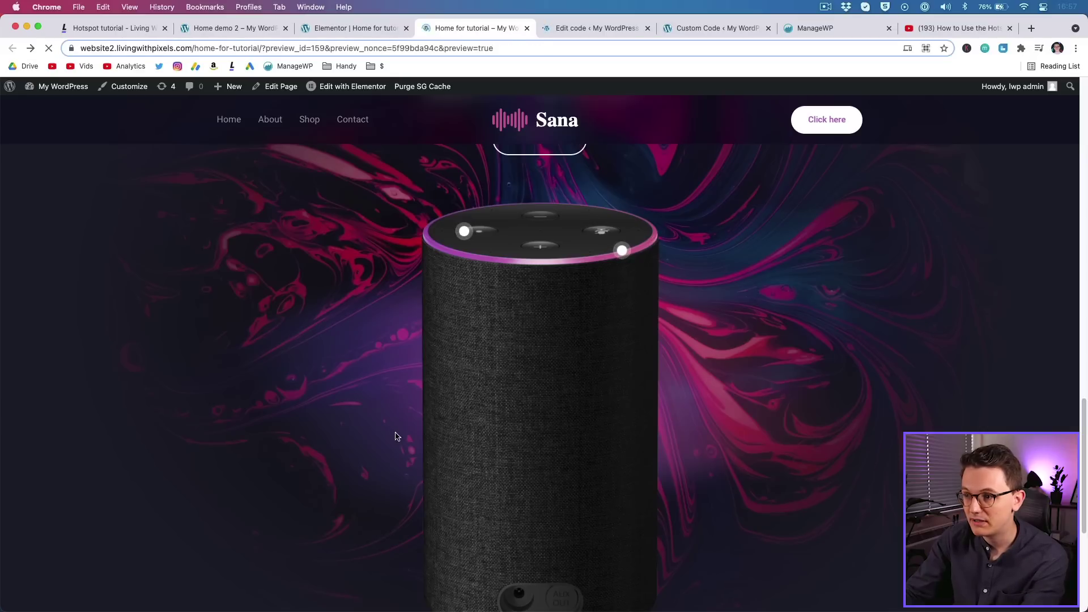
pyautogui.scroll(-4, 390, 426)
pyautogui.click(521, 431)
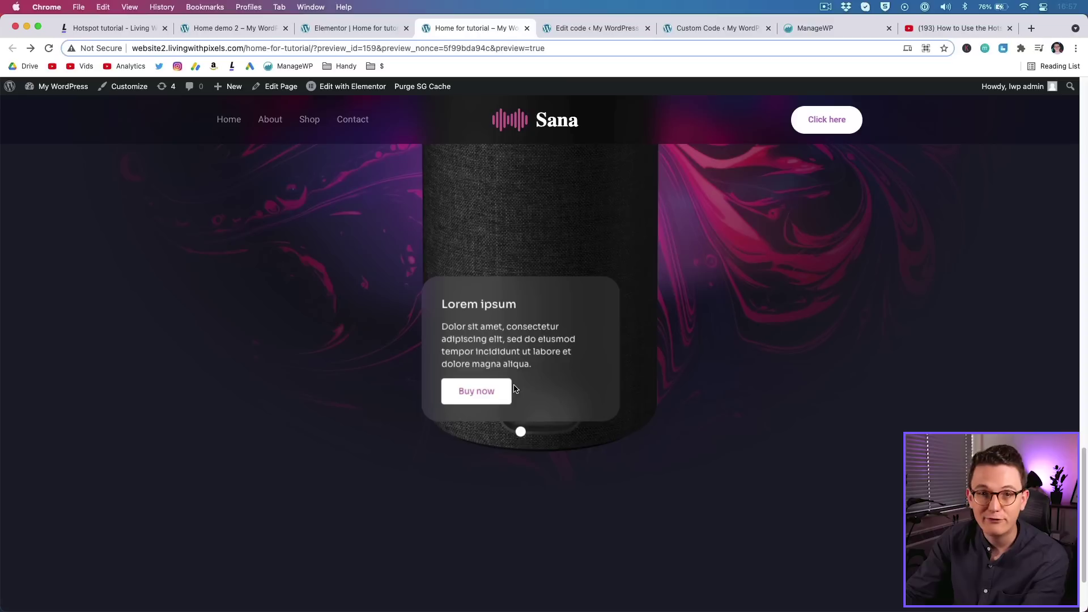
# Step: Review the background-color and color properties and their hex values in the .button1 rule of the custom code
pyautogui.click(590, 28)
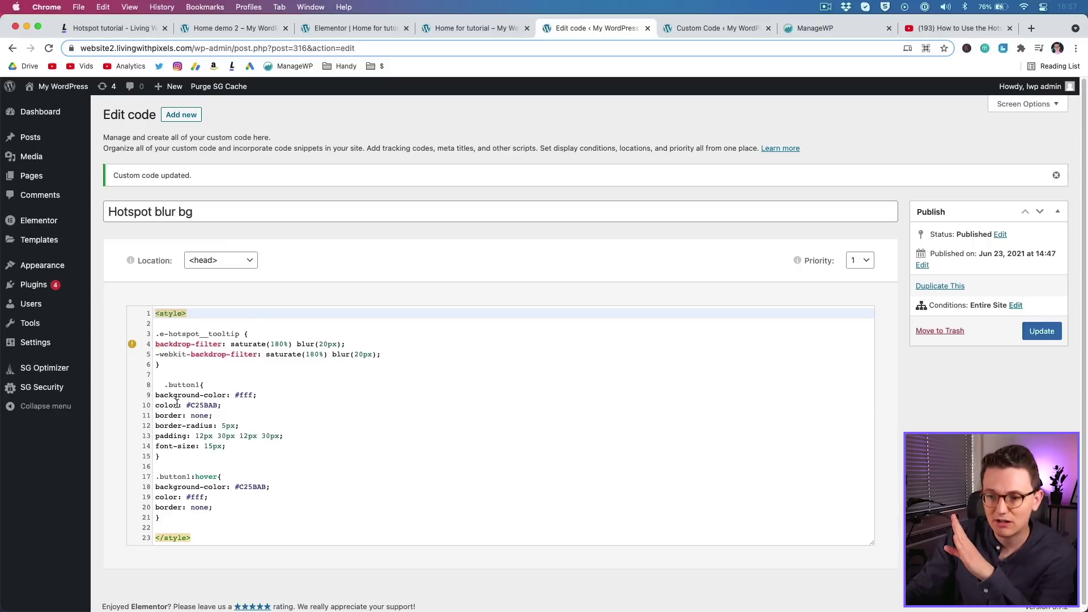
pyautogui.moveTo(178, 405); pyautogui.dragTo(155, 404)
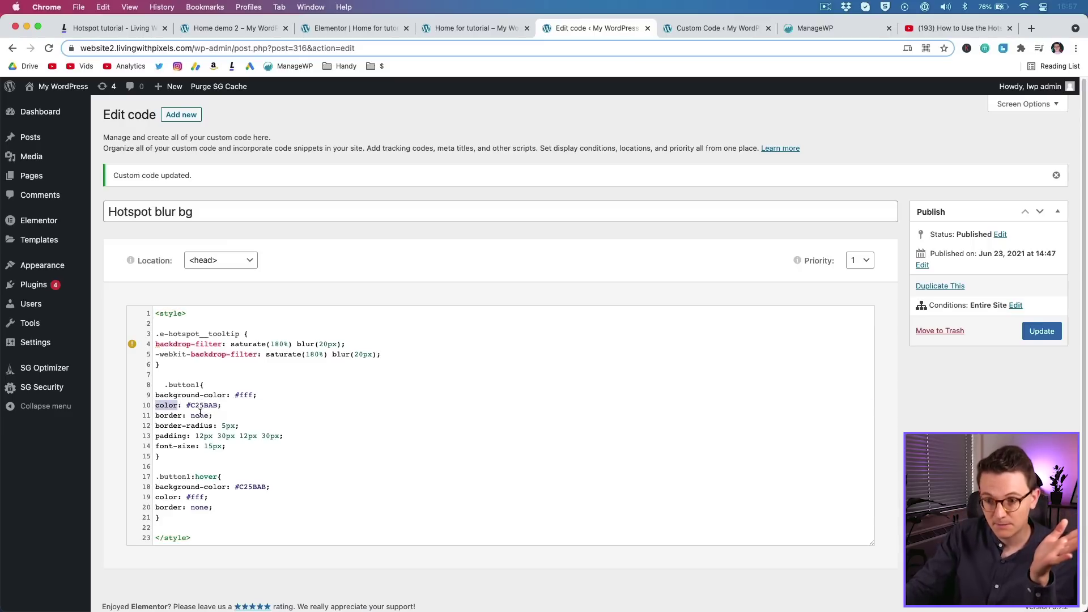
pyautogui.moveTo(228, 396); pyautogui.dragTo(175, 395)
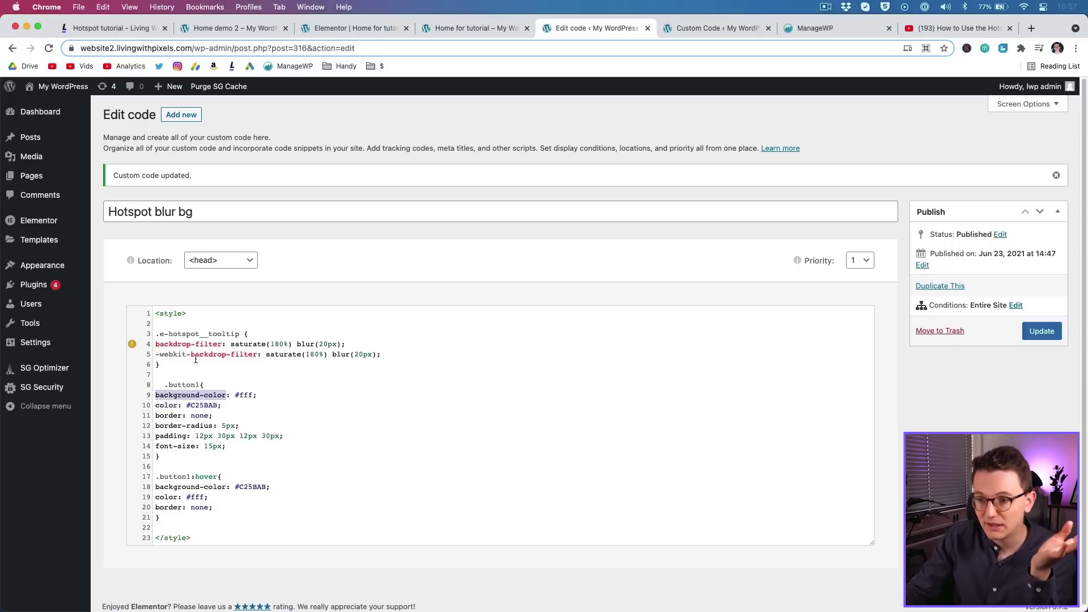
pyautogui.moveTo(238, 396); pyautogui.dragTo(254, 396)
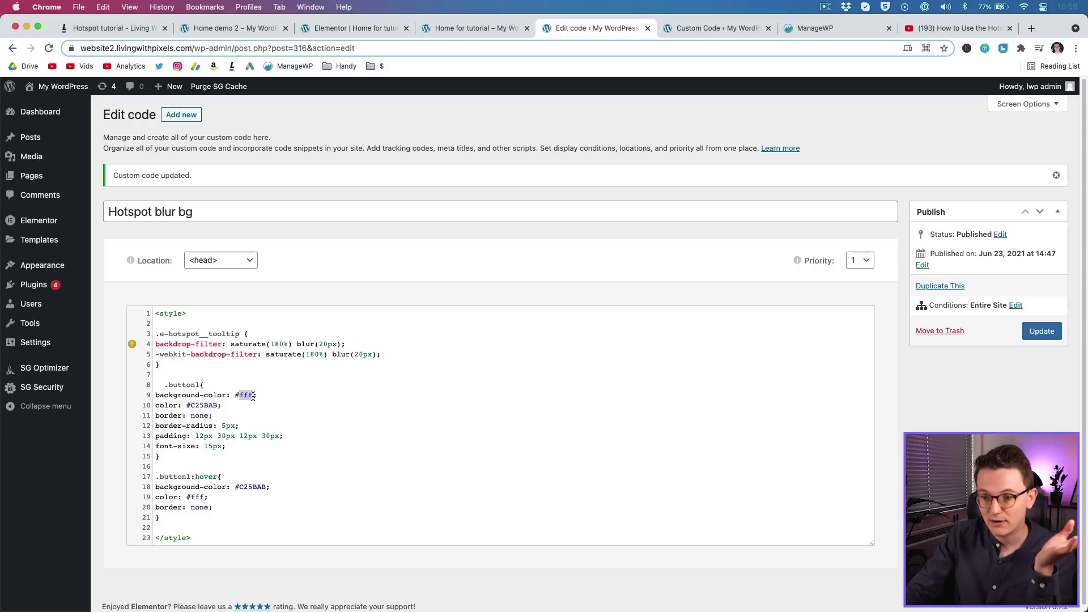
pyautogui.moveTo(188, 406); pyautogui.dragTo(216, 406)
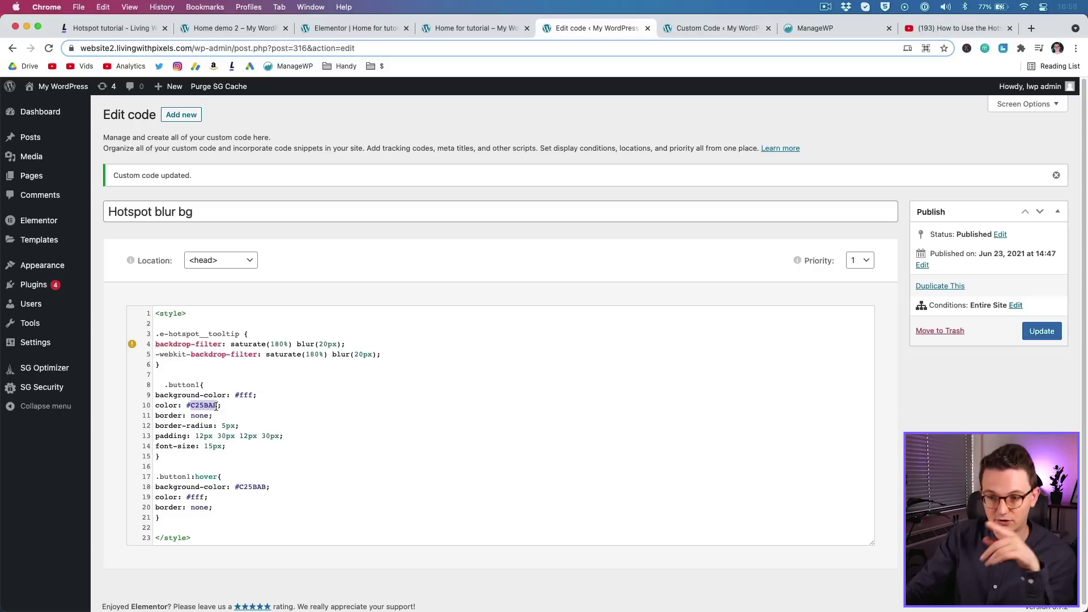
pyautogui.scroll(-1, 170, 411)
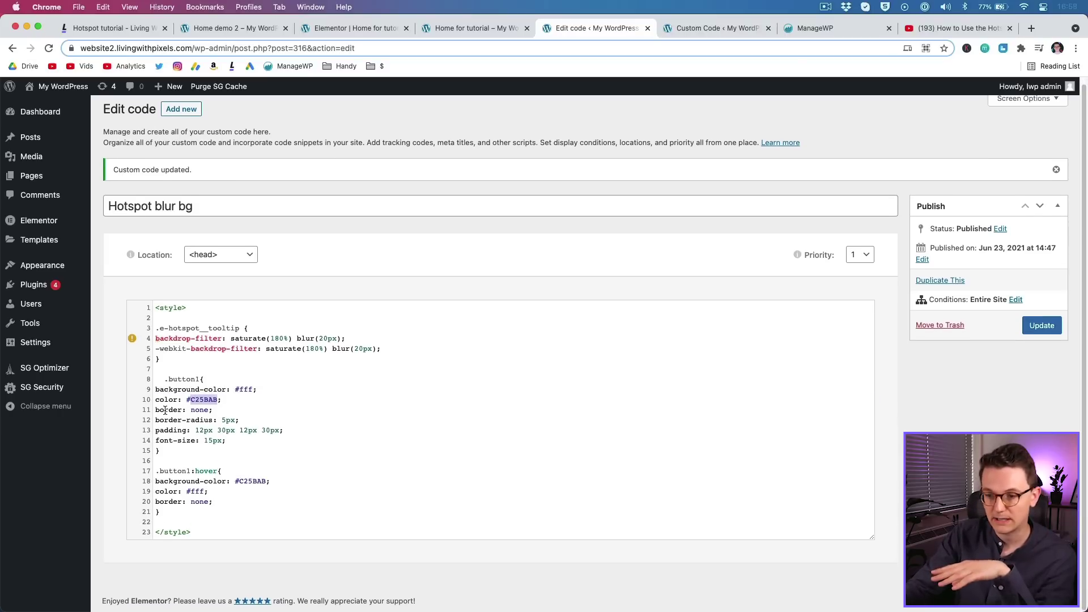
# Step: Review the .button1:hover rule in the custom code, including its background-color hex value
pyautogui.click(169, 413)
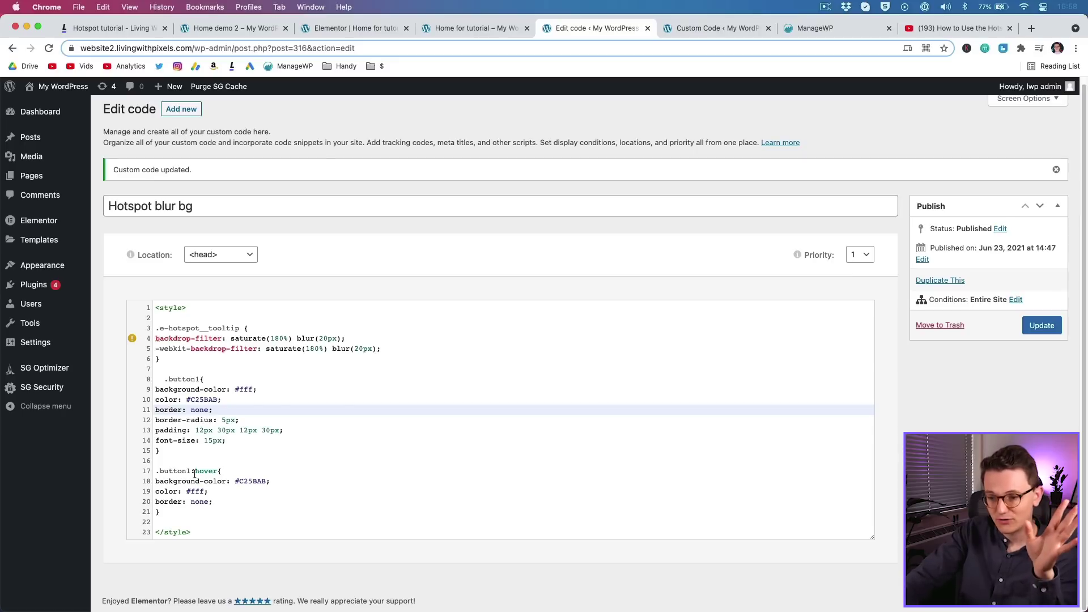
pyautogui.moveTo(194, 512); pyautogui.dragTo(137, 472)
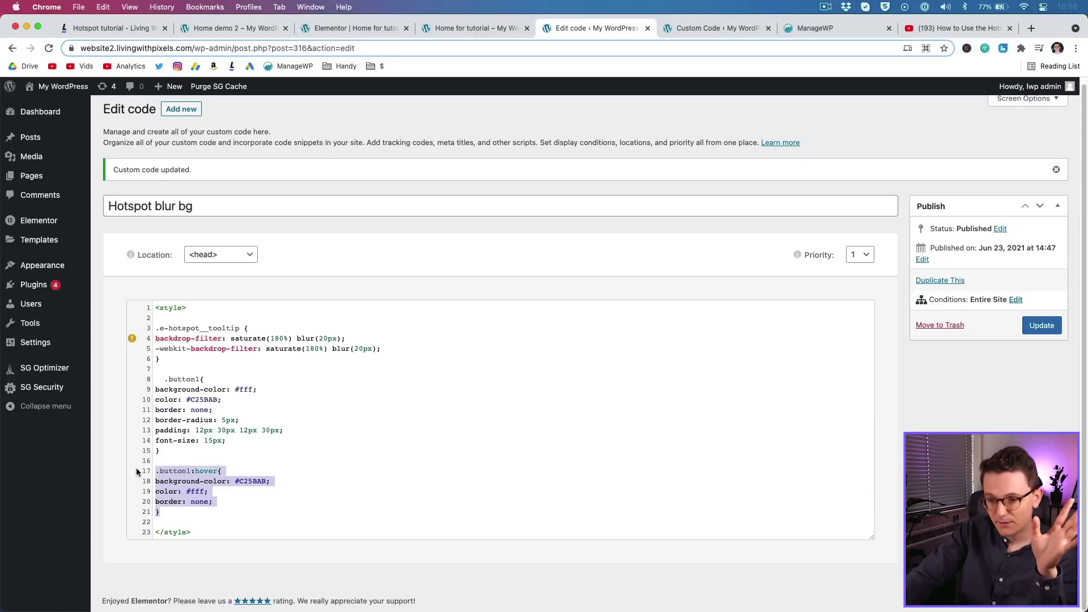
pyautogui.click(212, 482)
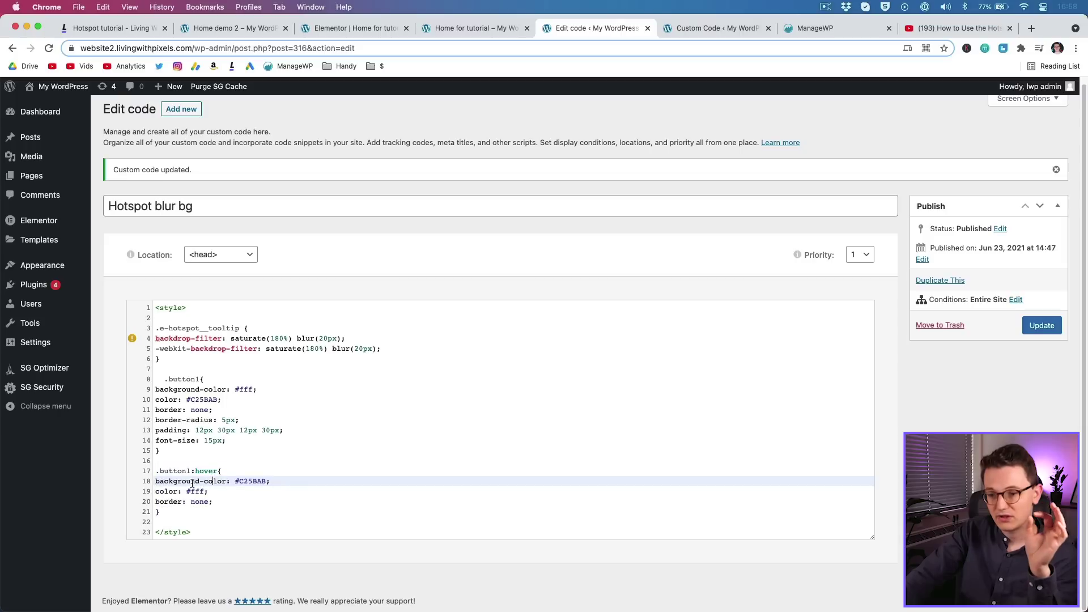
pyautogui.moveTo(236, 483); pyautogui.dragTo(260, 482)
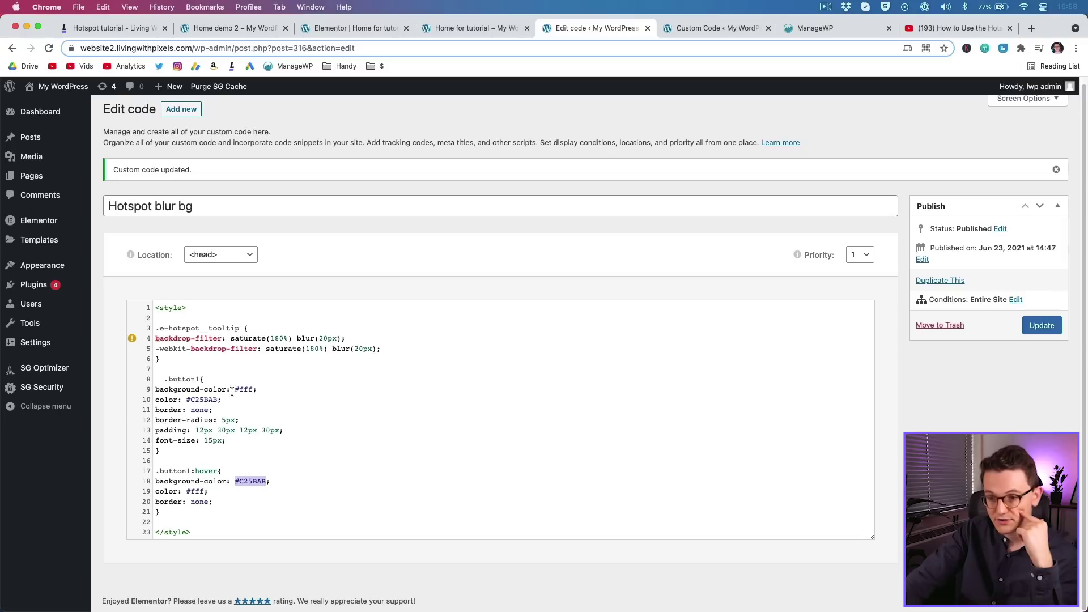
pyautogui.click(247, 481)
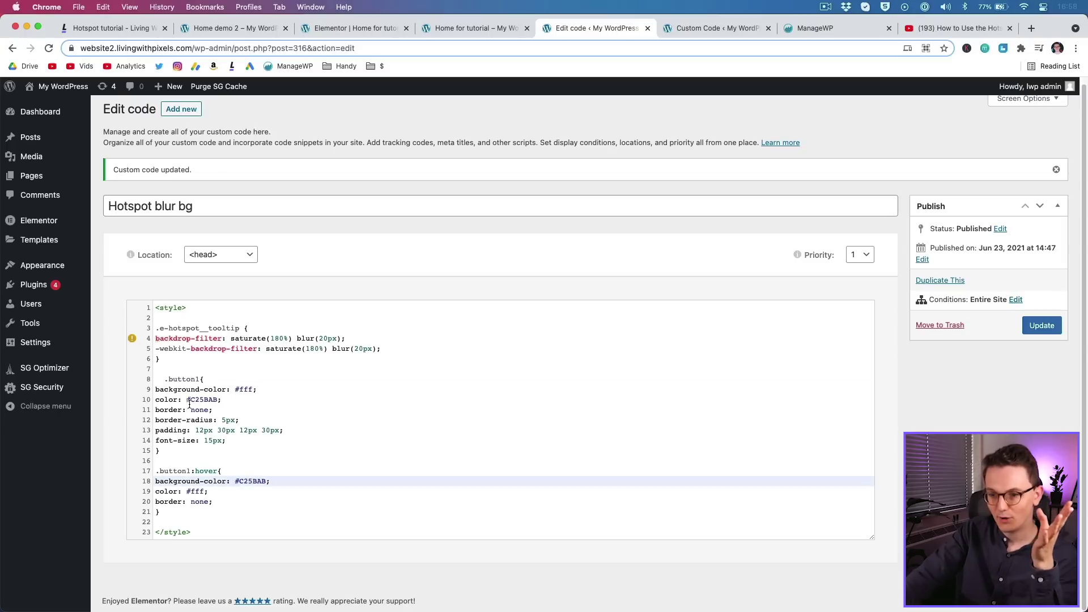
# Step: Check the "Buy now" button's hover colours in the bottom hotspot's tooltip on the page preview, and return to the custom code
pyautogui.click(466, 30)
pyautogui.click(520, 433)
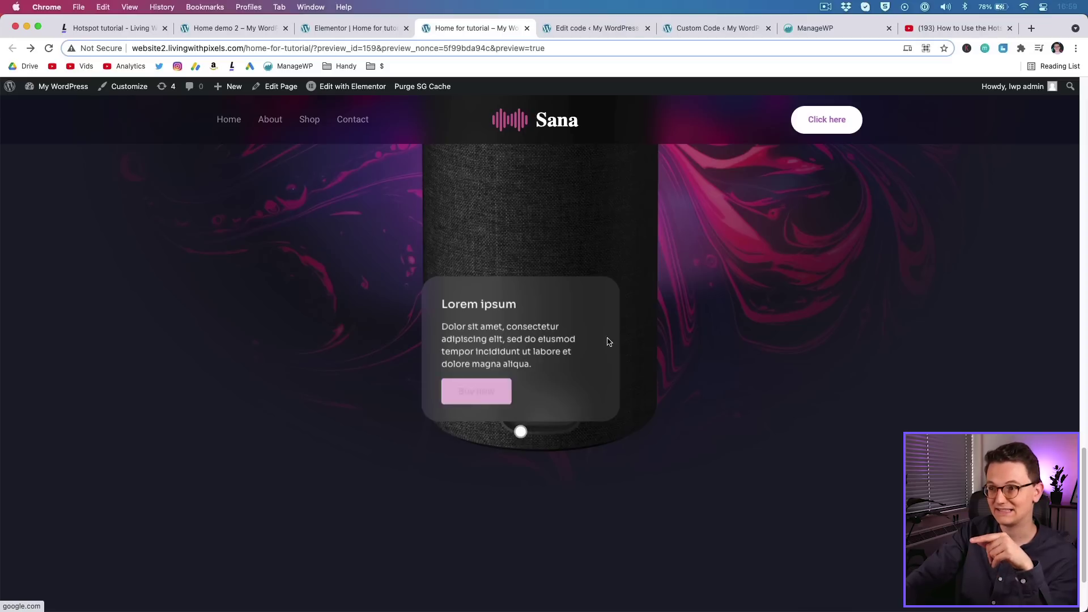
pyautogui.hotkey('ctrl', 'Tab')
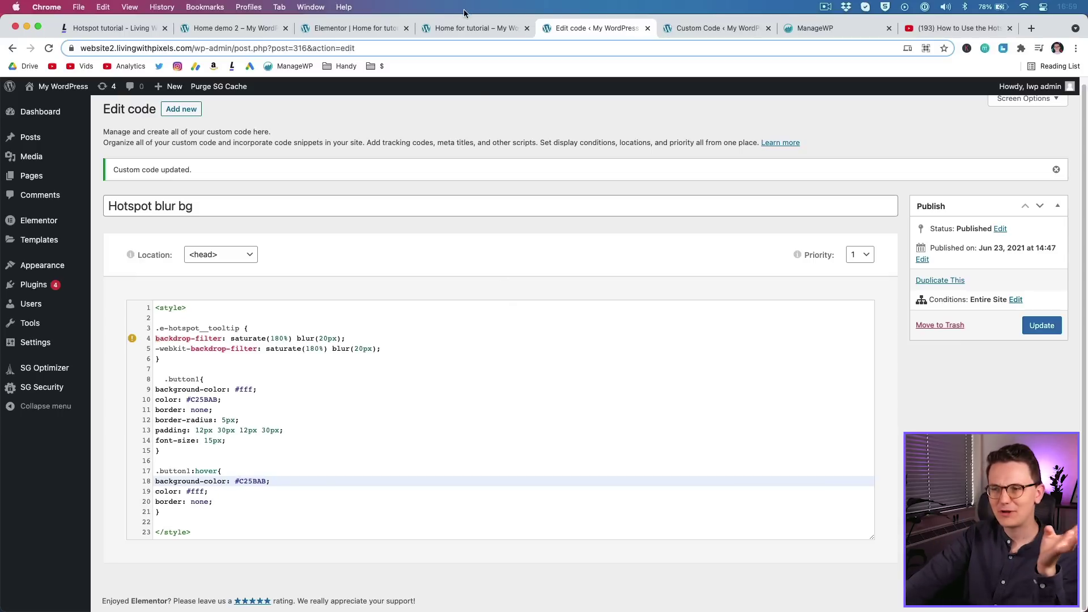
# Step: Return to the page preview and show the tooltip of the hotspot on the right edge of the speaker's top ring
pyautogui.click(469, 28)
pyautogui.scroll(3, 580, 418)
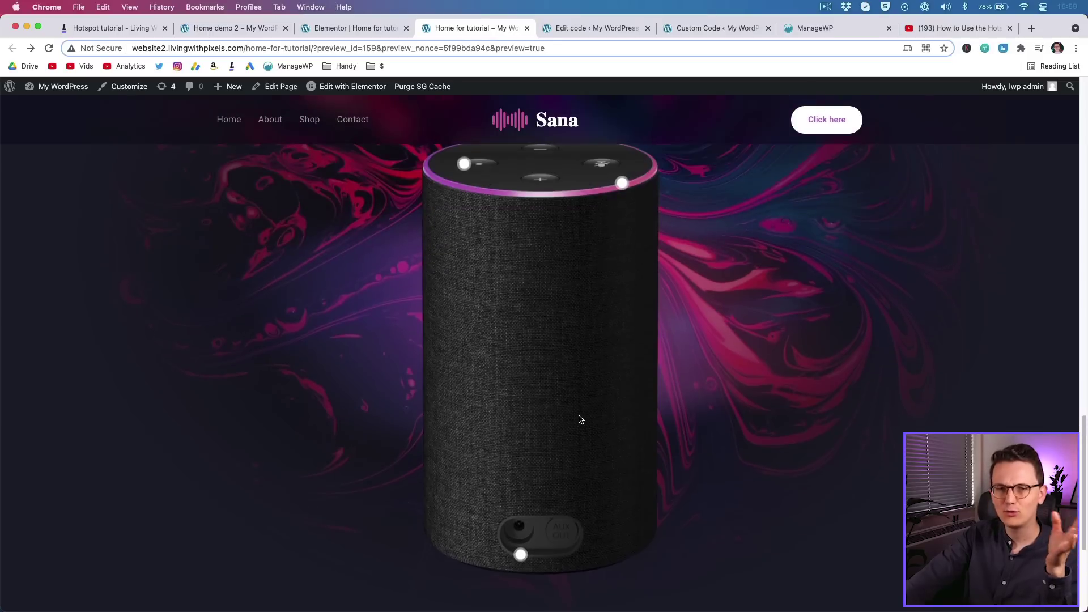
pyautogui.scroll(2, 579, 418)
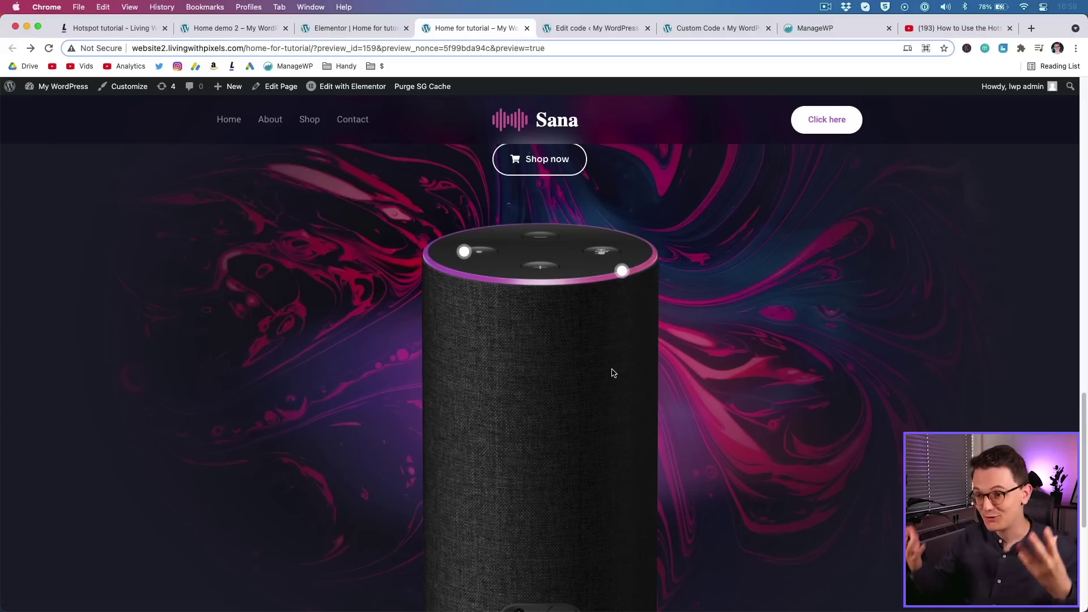
pyautogui.click(621, 272)
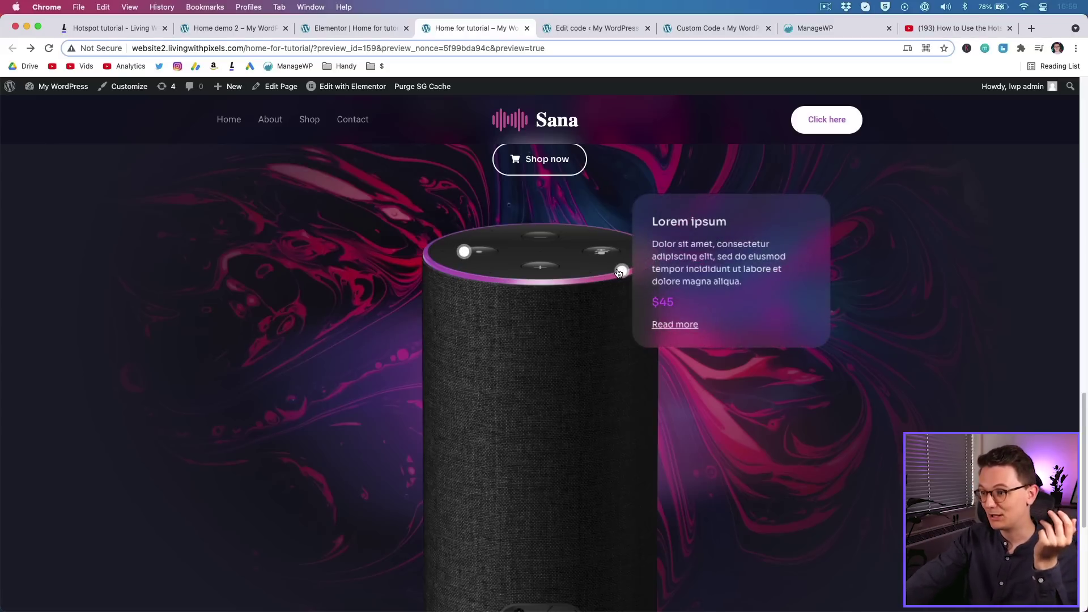